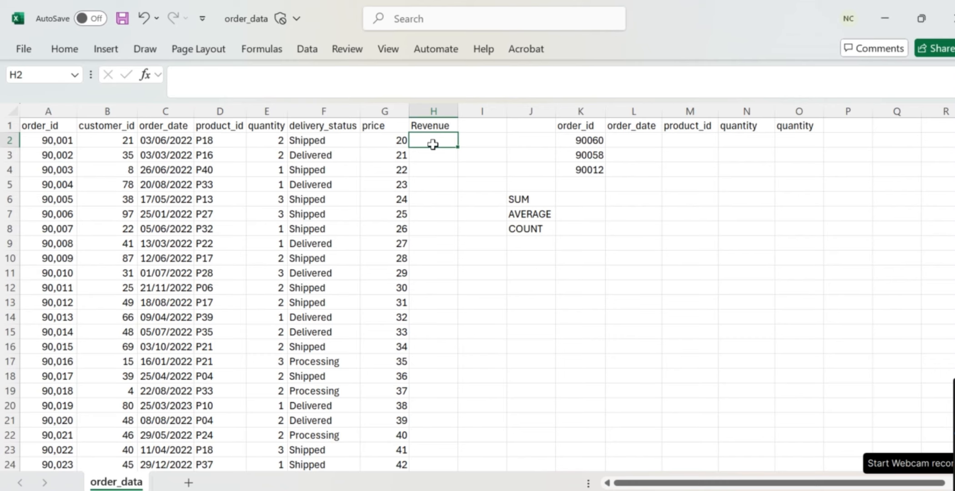
Calculate revenue in H2 with the formula =G2*E2 and fill it down the Revenue column
{"action": "type", "text": "="}
{"action": "left_click", "coordinate": [395, 139]}
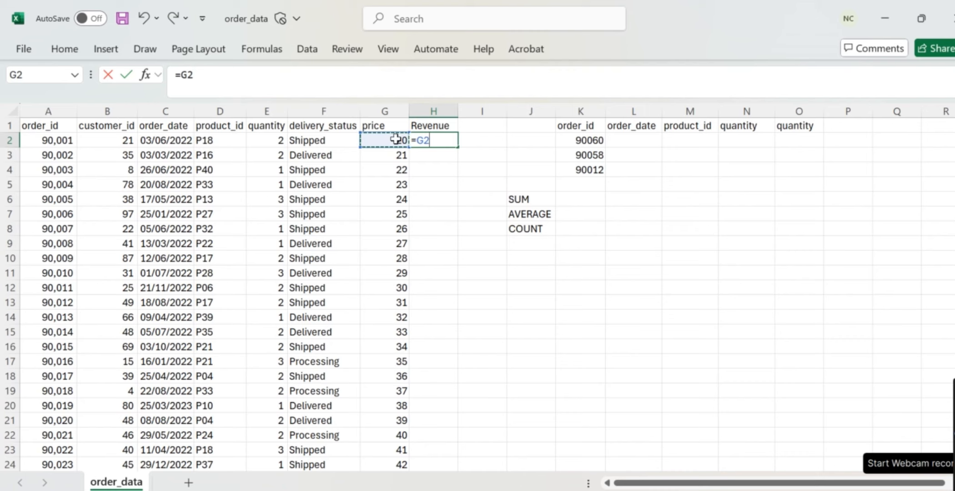
{"action": "type", "text": "*"}
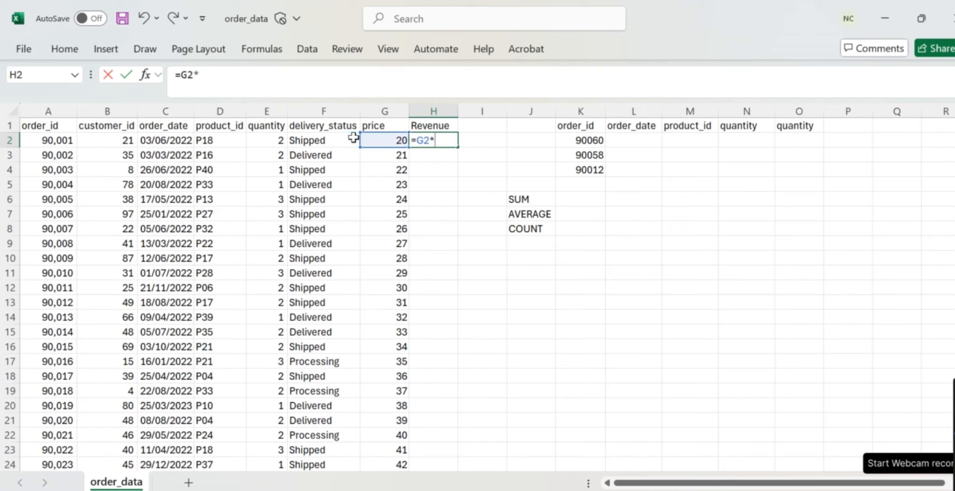
{"action": "left_click", "coordinate": [264, 142]}
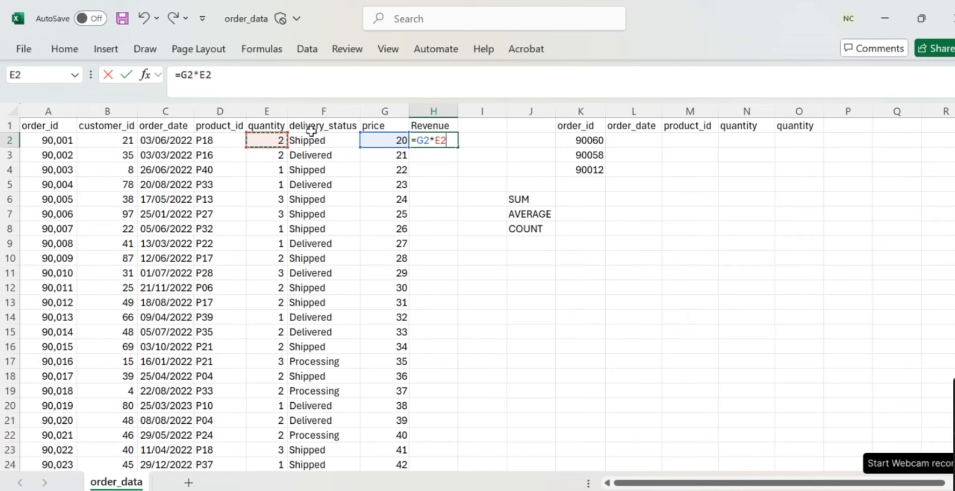
{"action": "key", "text": "Return"}
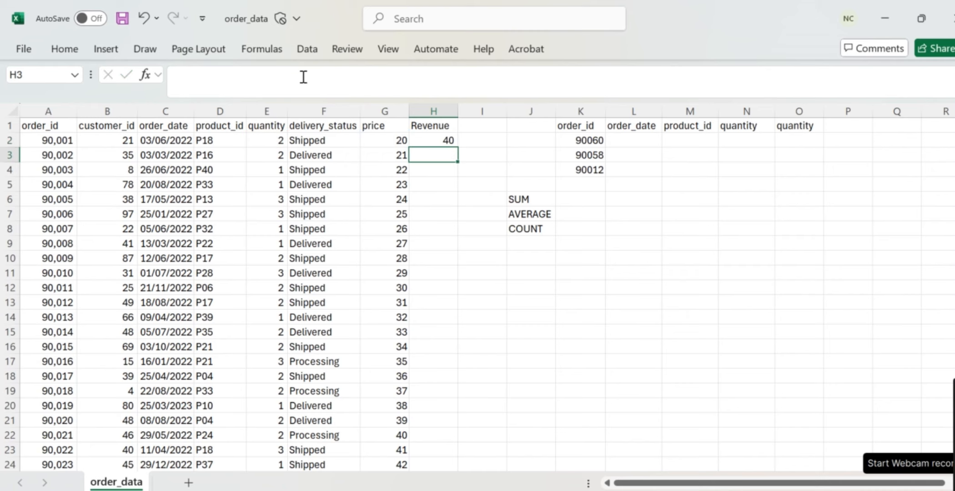
{"action": "left_click", "coordinate": [451, 138]}
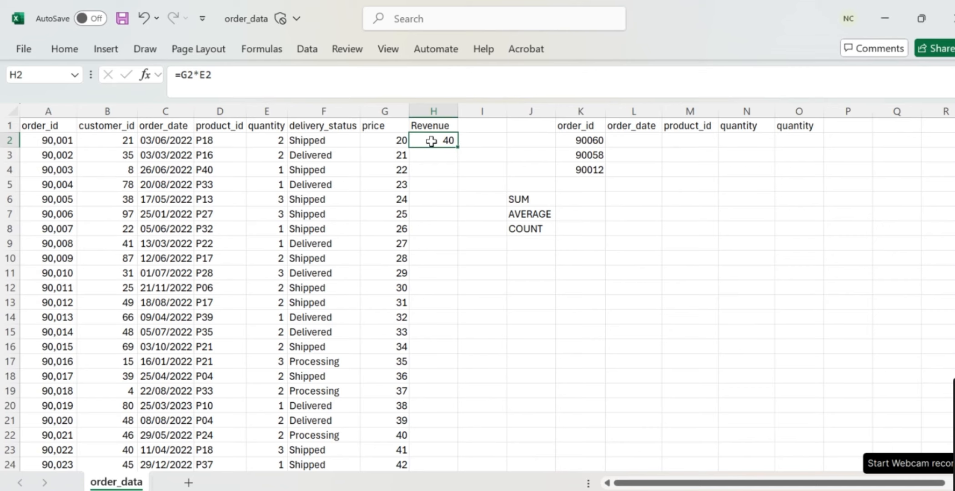
{"action": "double_click", "coordinate": [460, 148]}
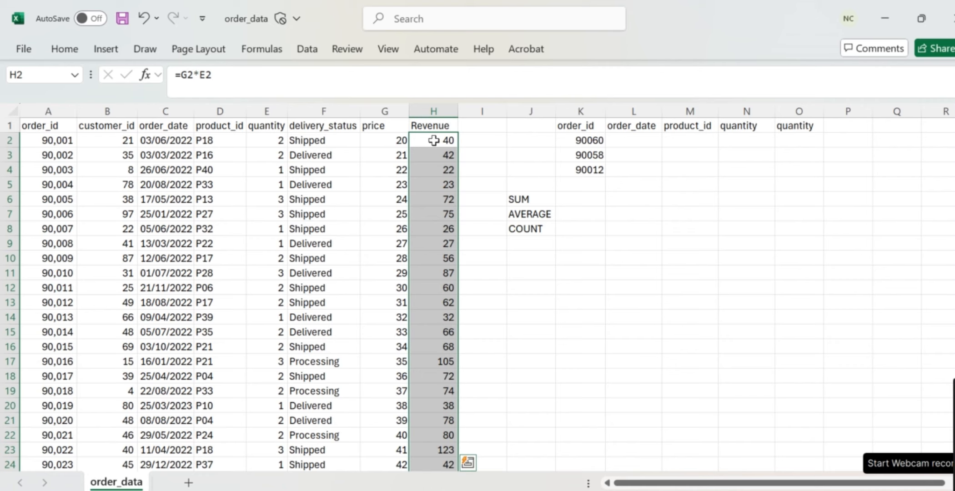
Change the H2 formula to the subtraction =G2-E2 and fill it down the Revenue column
{"action": "left_click", "coordinate": [197, 75]}
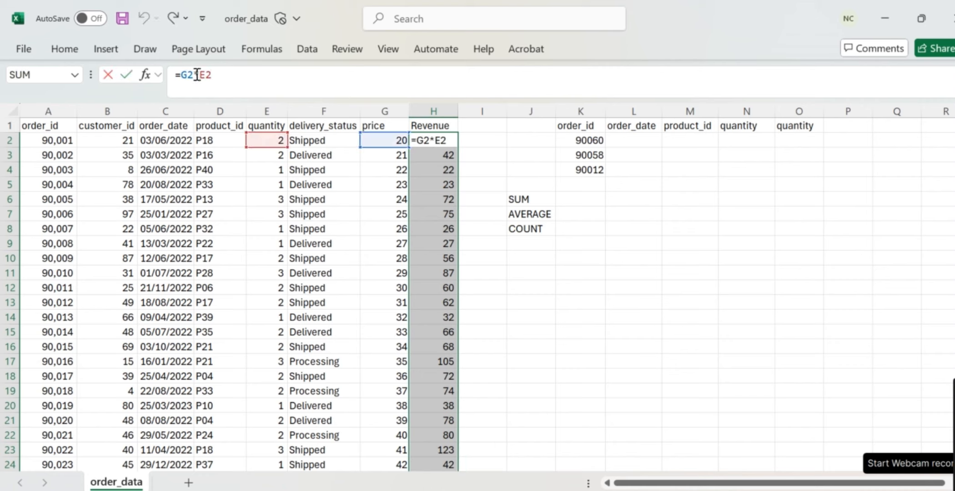
{"action": "key", "text": "BackSpace"}
{"action": "type", "text": "-"}
{"action": "key", "text": "Return"}
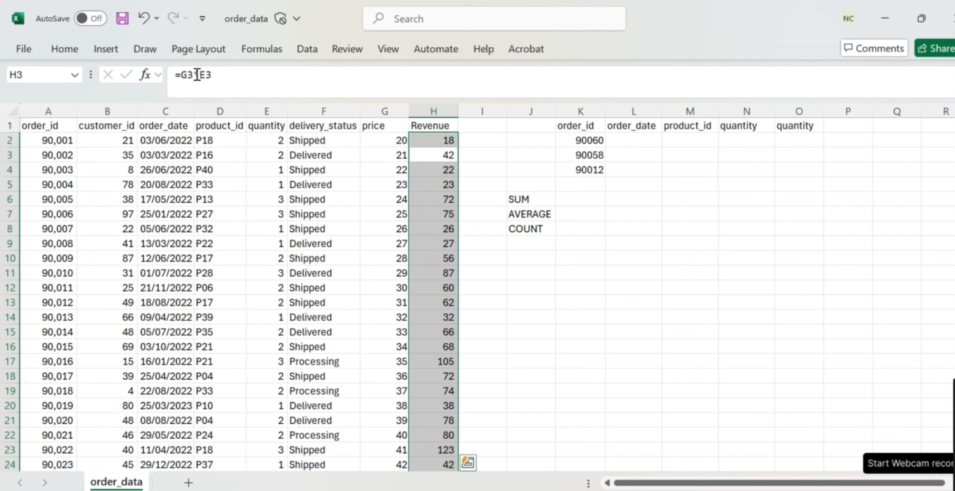
{"action": "left_click", "coordinate": [449, 140]}
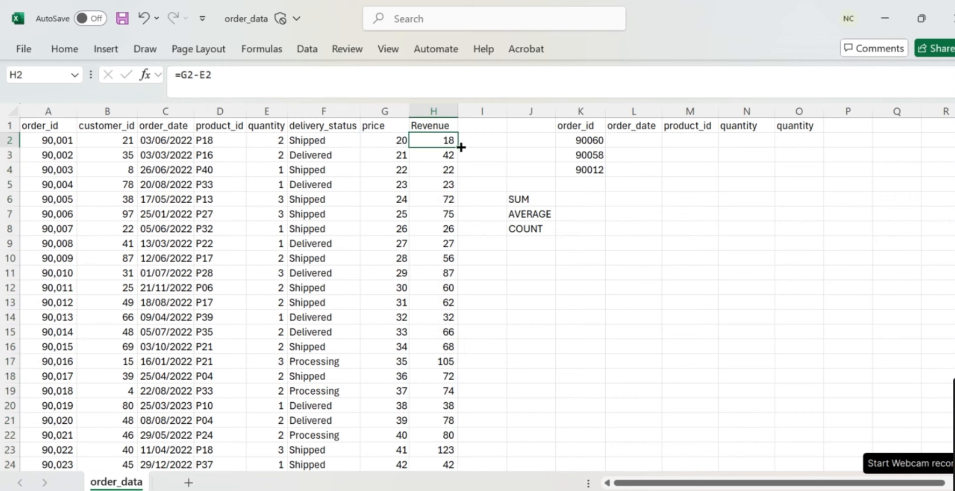
{"action": "double_click", "coordinate": [461, 147]}
Change the H2 formula to the division =G2/E2
{"action": "left_click", "coordinate": [437, 137]}
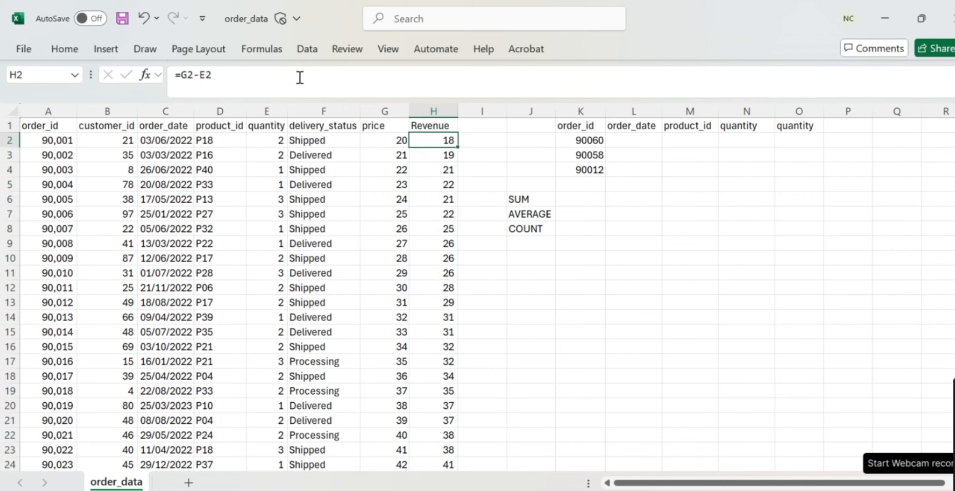
{"action": "left_click", "coordinate": [202, 74]}
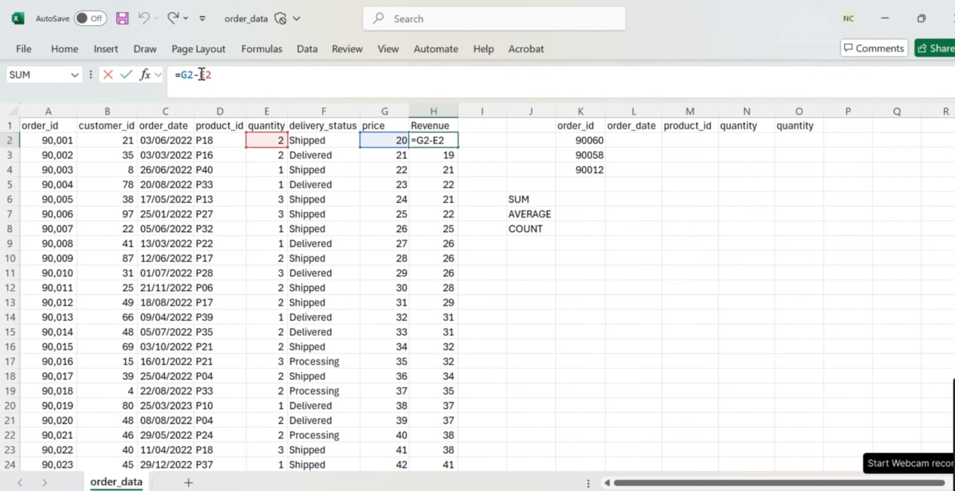
{"action": "key", "text": "BackSpace"}
{"action": "type", "text": "/"}
{"action": "key", "text": "Return"}
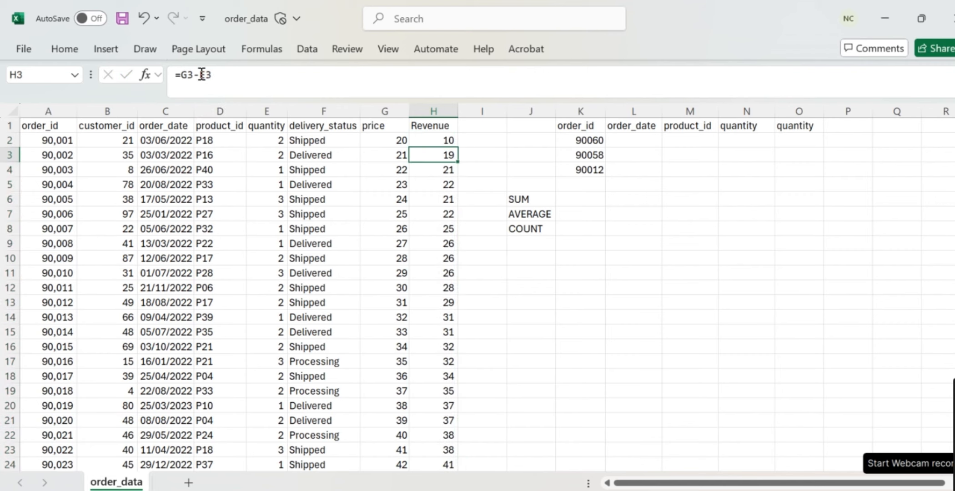
Restore the multiplication =G2*E2 in H2 and fill it down the Revenue column
{"action": "left_click", "coordinate": [448, 142]}
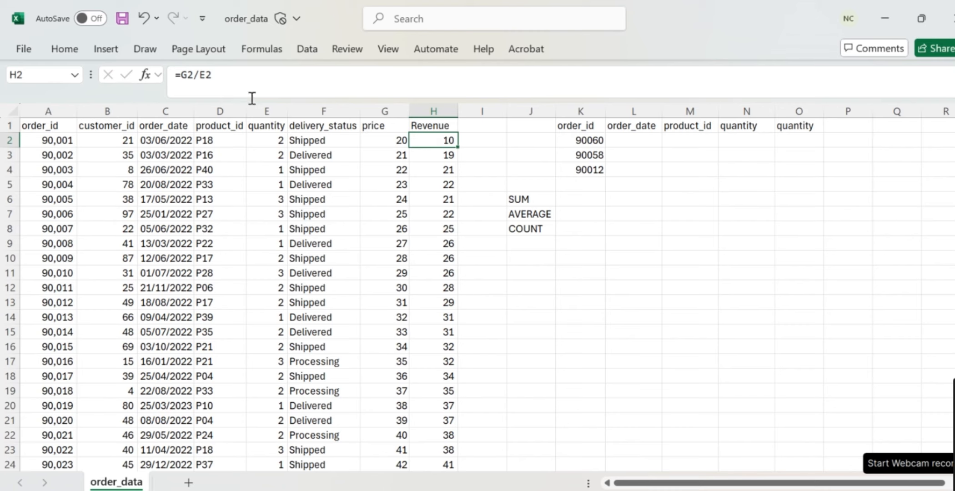
{"action": "left_click", "coordinate": [204, 74]}
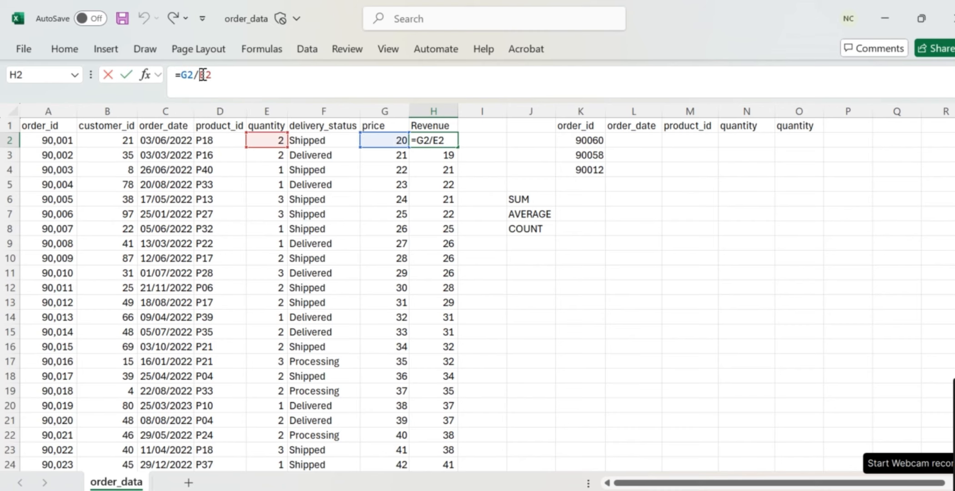
{"action": "key", "text": "BackSpace"}
{"action": "type", "text": "*"}
{"action": "key", "text": "Return"}
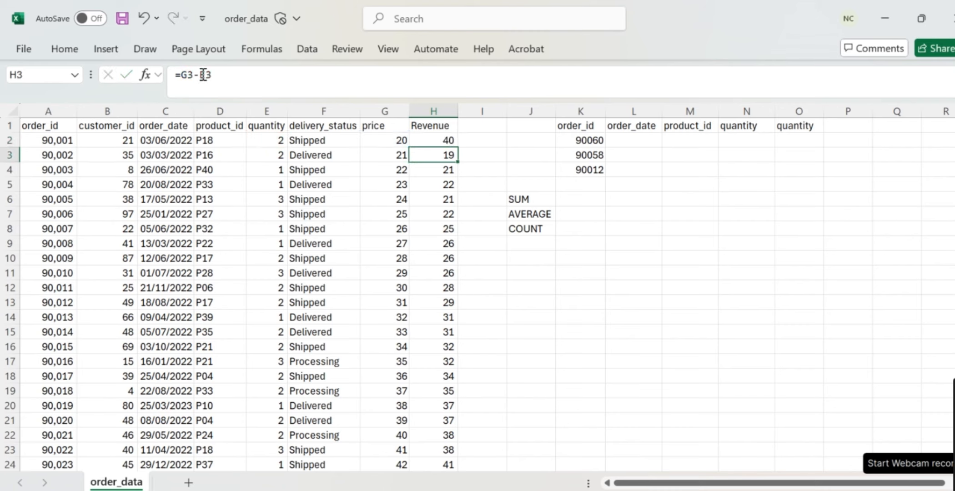
{"action": "left_click", "coordinate": [436, 141]}
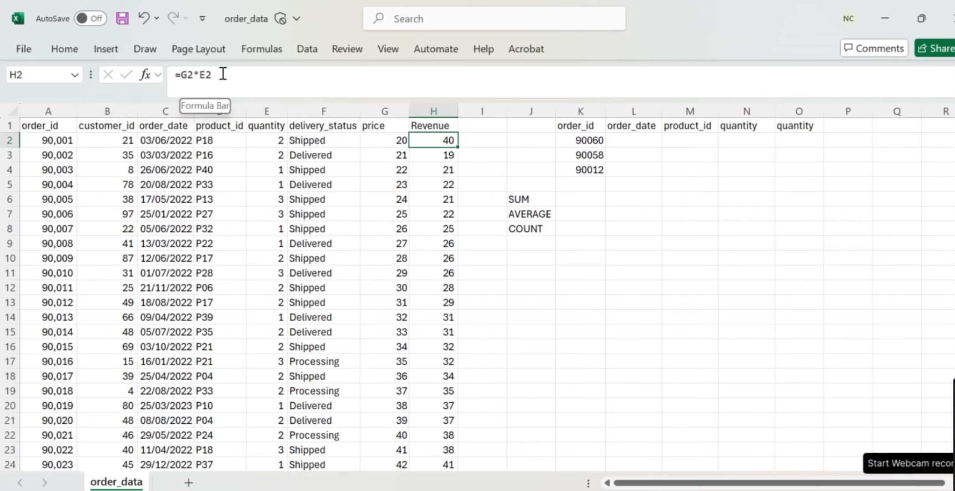
{"action": "double_click", "coordinate": [457, 147]}
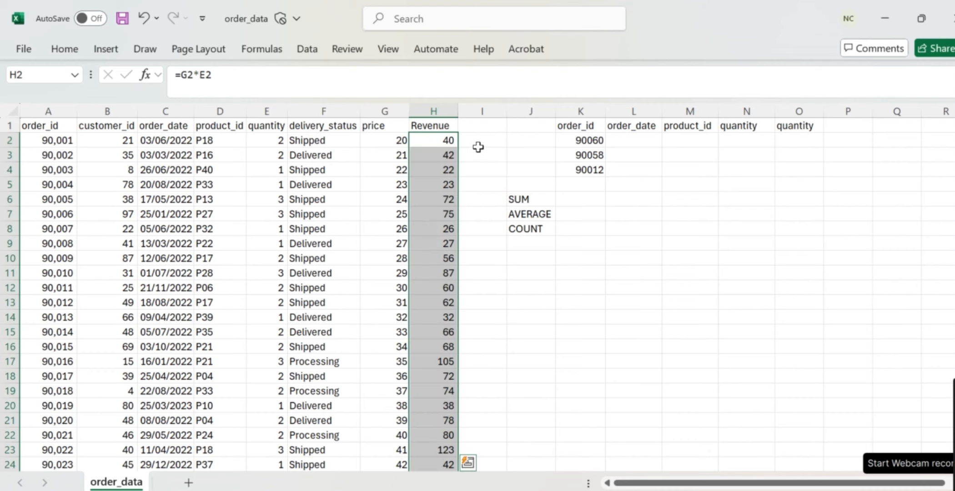
Total the Revenue column in K6 with =SUM(H2:H851), leaving out the Totals row
{"action": "left_click", "coordinate": [575, 196]}
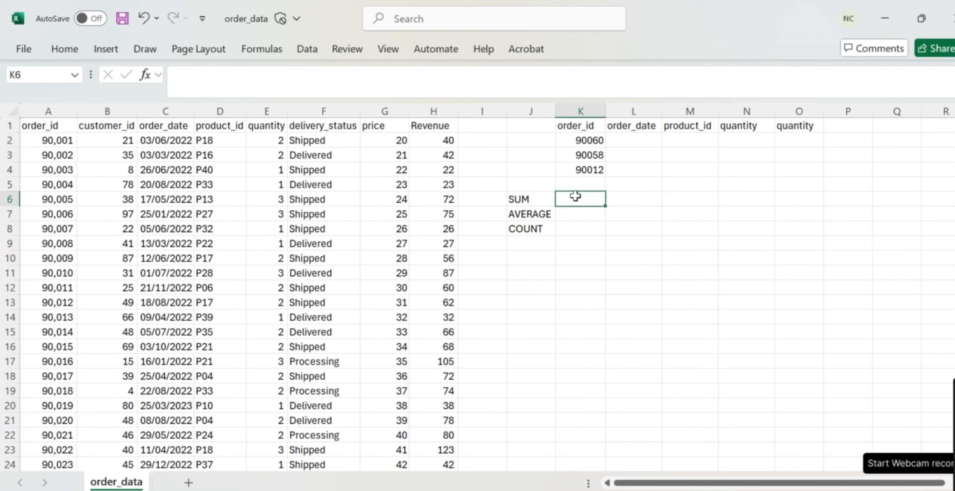
{"action": "type", "text": "=SUM"}
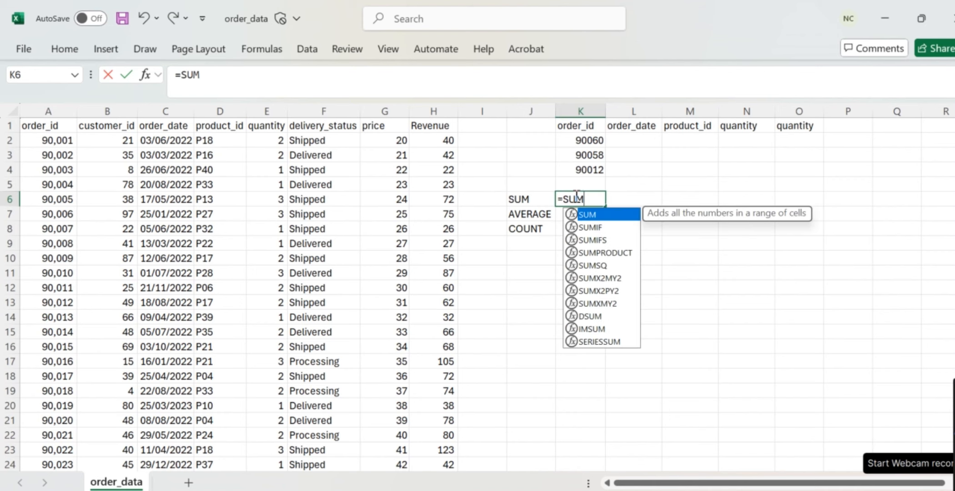
{"action": "type", "text": "("}
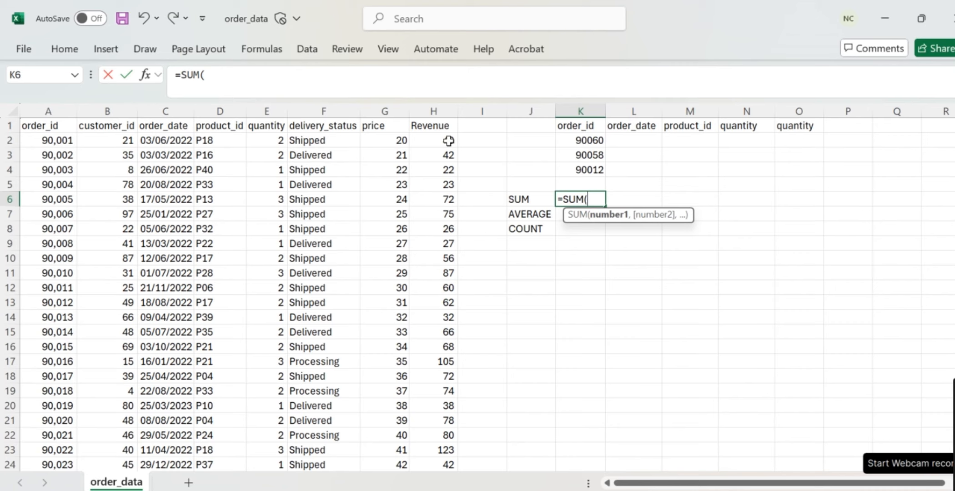
{"action": "left_click_drag", "start_coordinate": [449, 141], "coordinate": [449, 141]}
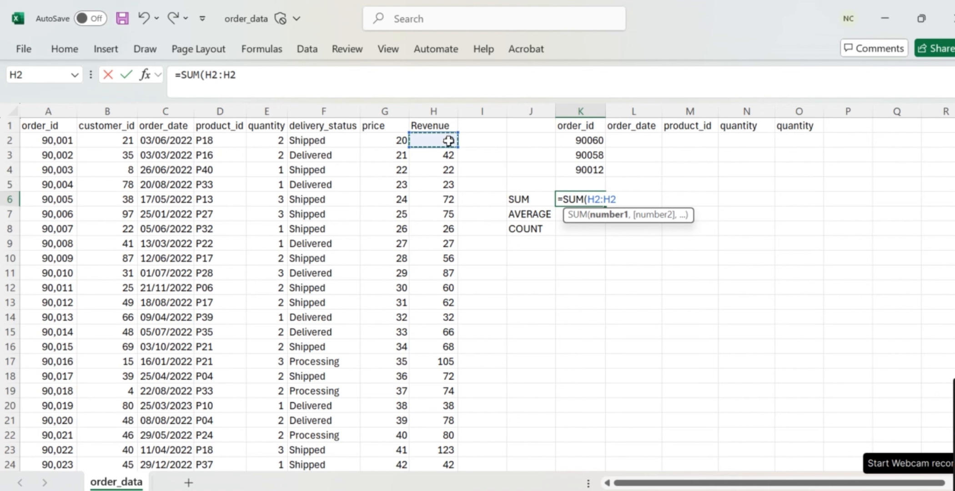
{"action": "key", "text": "ctrl+shift+Down"}
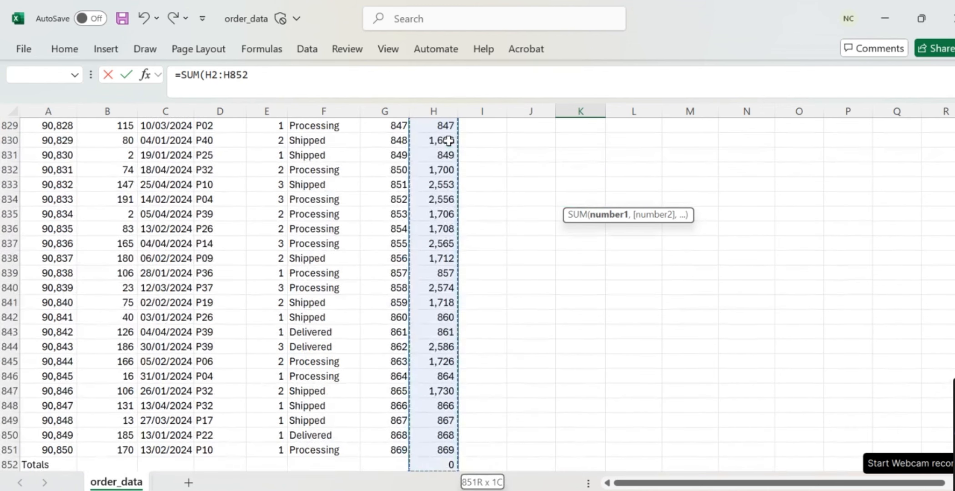
{"action": "scroll", "coordinate": [449, 141], "scroll_direction": "down", "scroll_amount": 1}
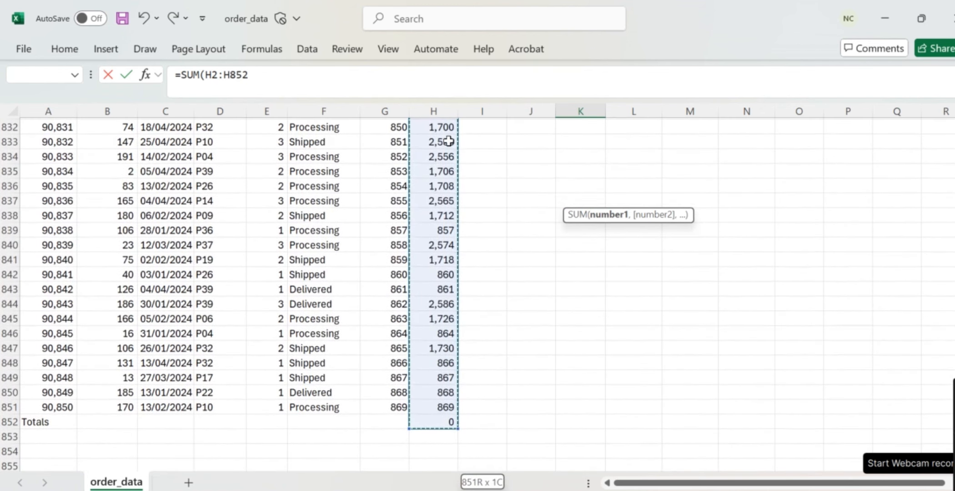
{"action": "key", "text": "shift+Up"}
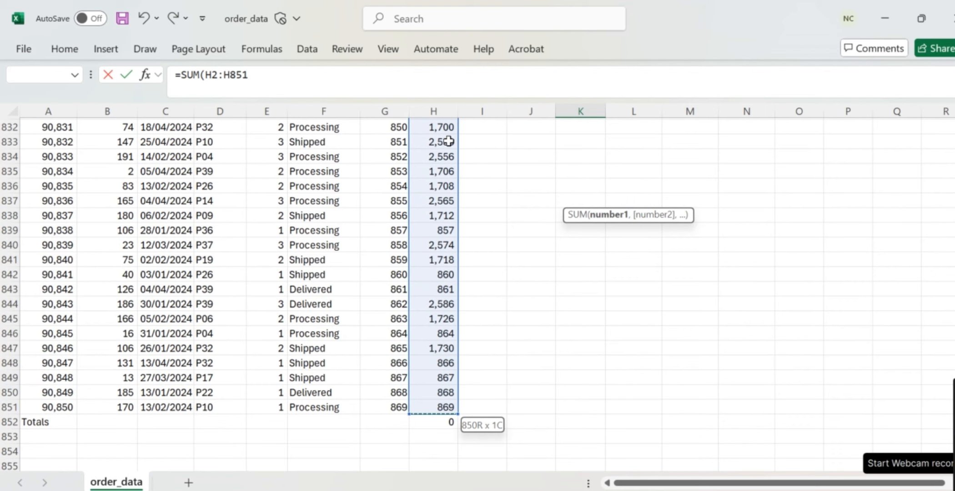
{"action": "type", "text": ")"}
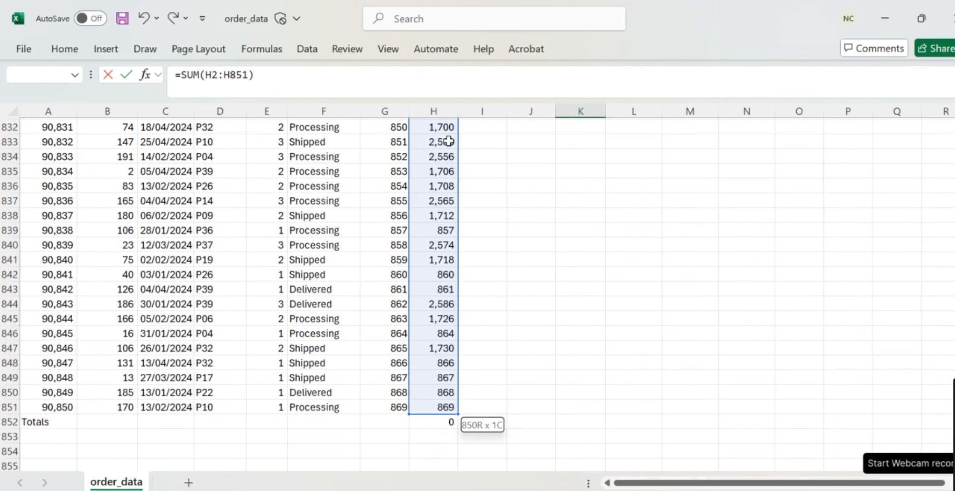
{"action": "key", "text": "Return"}
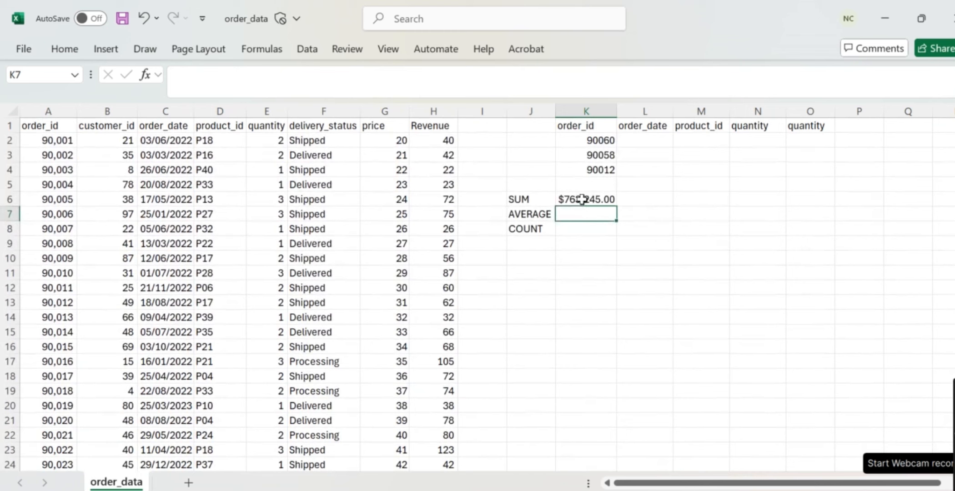
Examine the SUM formula in K6, its range, and the first Revenue cell it refers to
{"action": "left_click", "coordinate": [582, 199]}
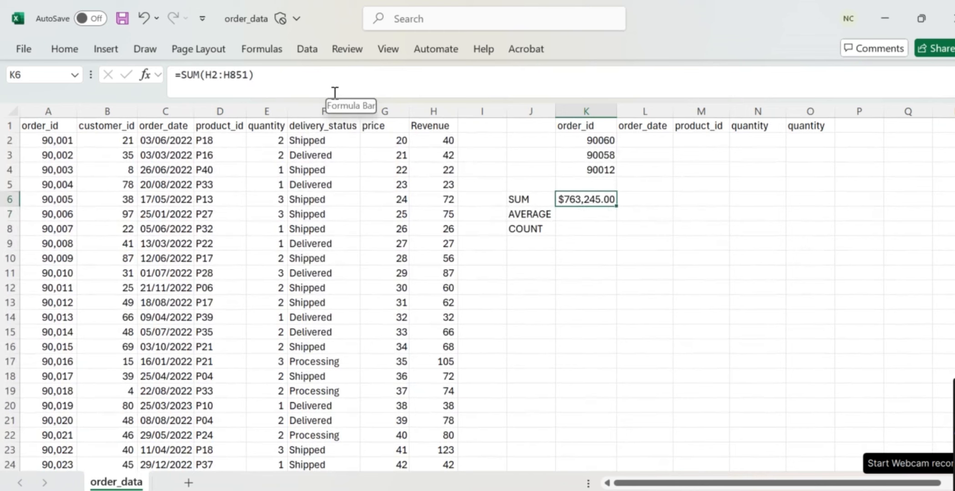
{"action": "left_click", "coordinate": [269, 72]}
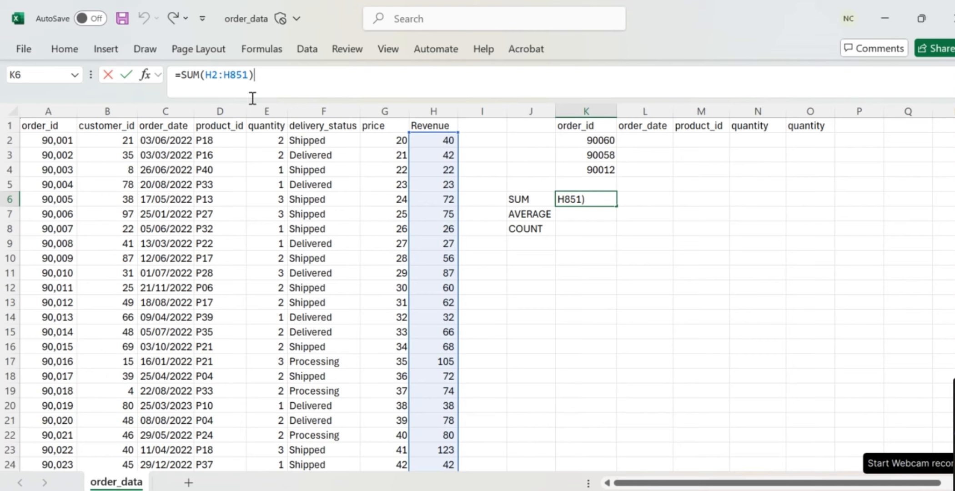
{"action": "left_click", "coordinate": [250, 75]}
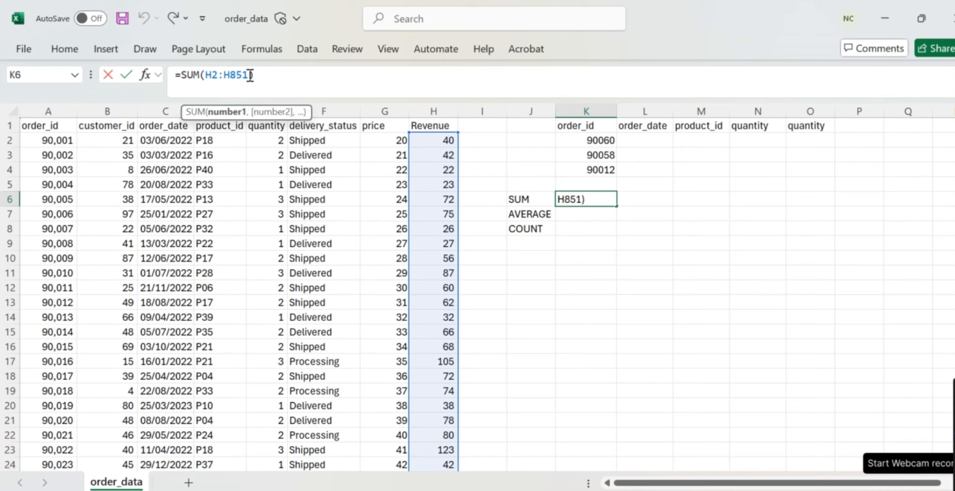
{"action": "left_click", "coordinate": [440, 138]}
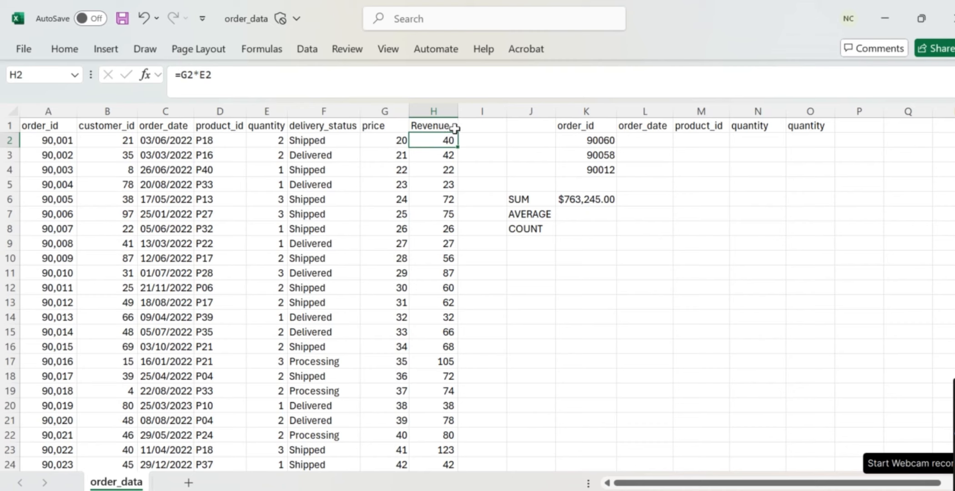
Clear the range from the SUM formula in K6 and restart it as =SUM(H2: from the first Revenue cell
{"action": "left_click", "coordinate": [587, 199]}
{"action": "left_click", "coordinate": [277, 74]}
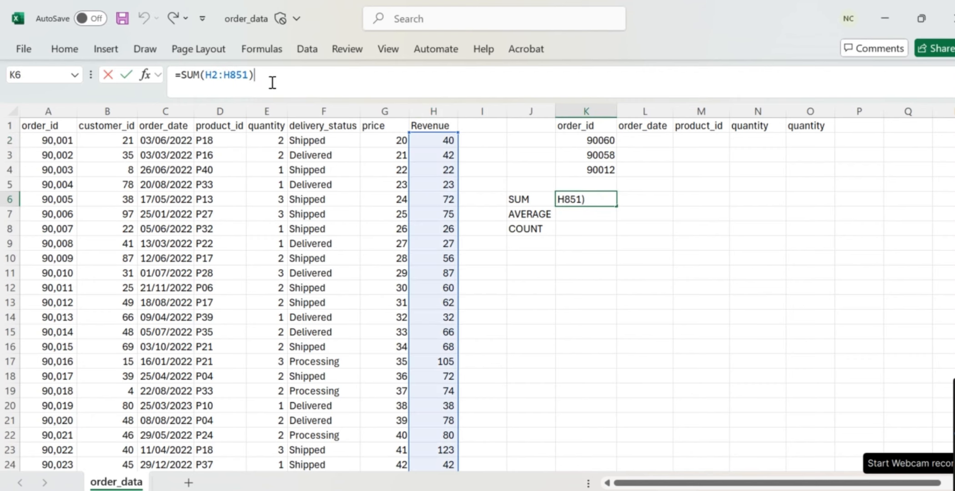
{"action": "key", "text": "BackSpace"}
{"action": "key", "text": "BackSpace"}
{"action": "key", "text": "BackSpace"}
{"action": "key", "text": "BackSpace"}
{"action": "key", "text": "BackSpace"}
{"action": "key", "text": "BackSpace"}
{"action": "key", "text": "BackSpace"}
{"action": "key", "text": "BackSpace"}
{"action": "key", "text": "BackSpace"}
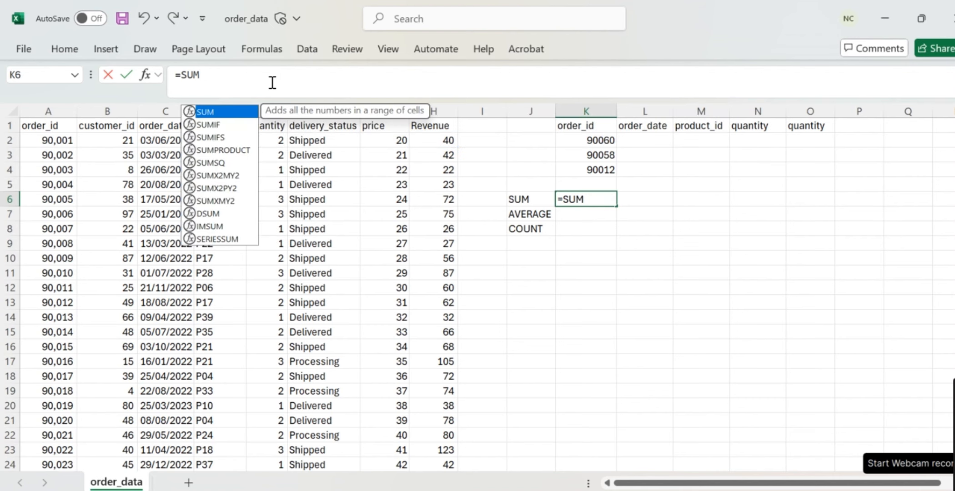
{"action": "type", "text": "("}
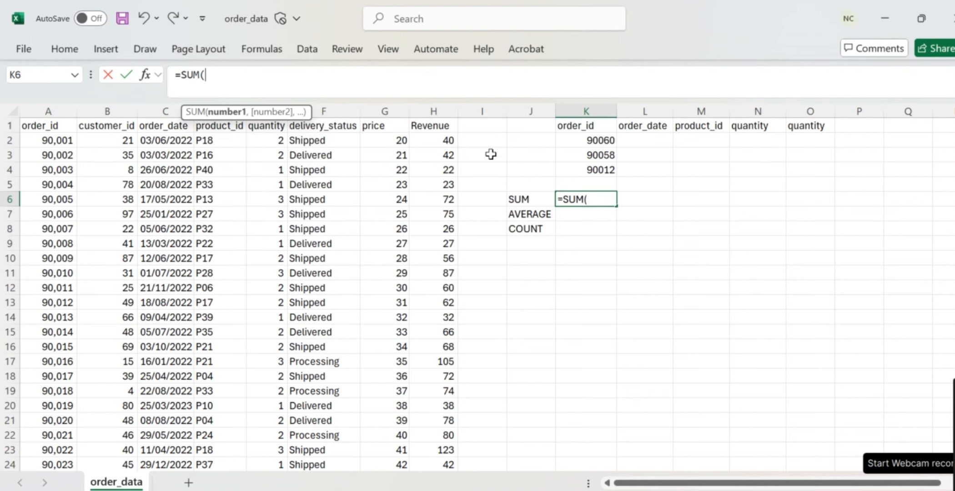
{"action": "left_click", "coordinate": [449, 143]}
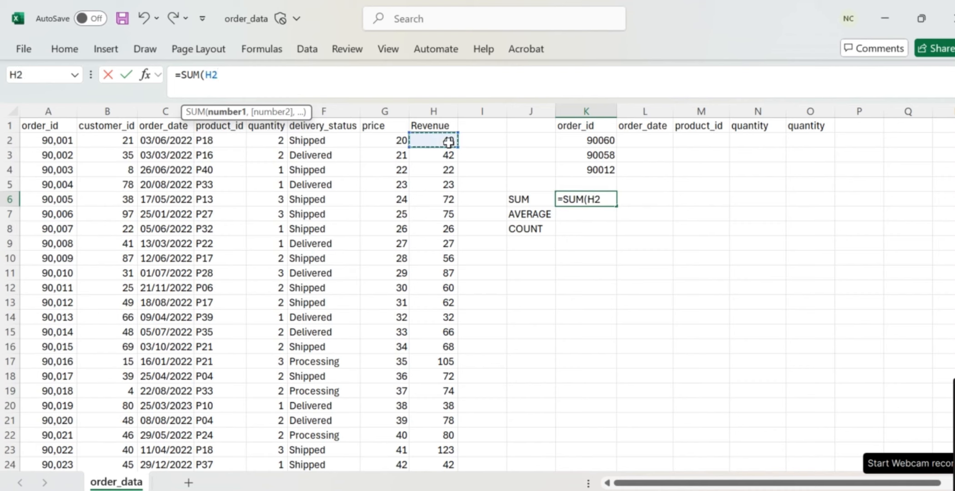
{"action": "type", "text": ":H"}
{"action": "key", "text": "BackSpace"}
{"action": "key", "text": "ctrl+shift+Down"}
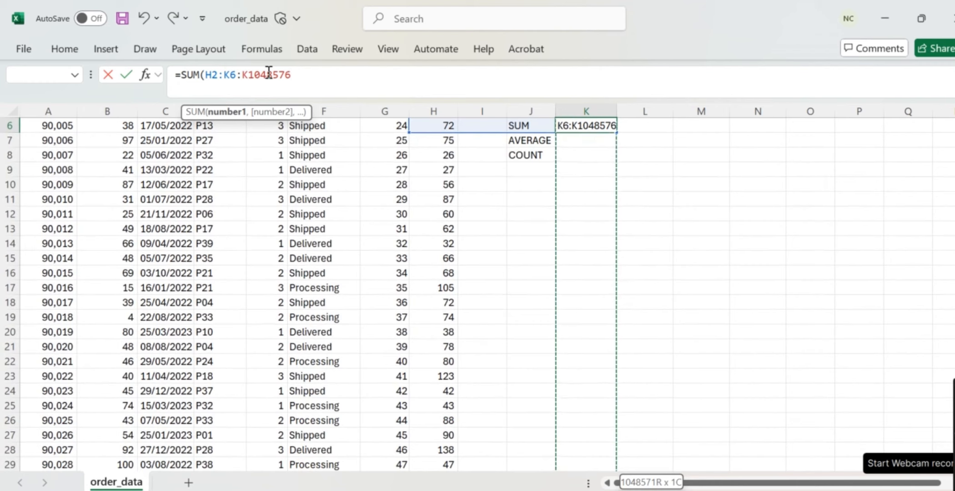
{"action": "key", "text": "BackSpace"}
{"action": "key", "text": "BackSpace"}
{"action": "key", "text": "BackSpace"}
{"action": "key", "text": "BackSpace"}
{"action": "key", "text": "BackSpace"}
{"action": "key", "text": "BackSpace"}
{"action": "key", "text": "BackSpace"}
{"action": "key", "text": "BackSpace"}
{"action": "key", "text": "BackSpace"}
{"action": "key", "text": "BackSpace"}
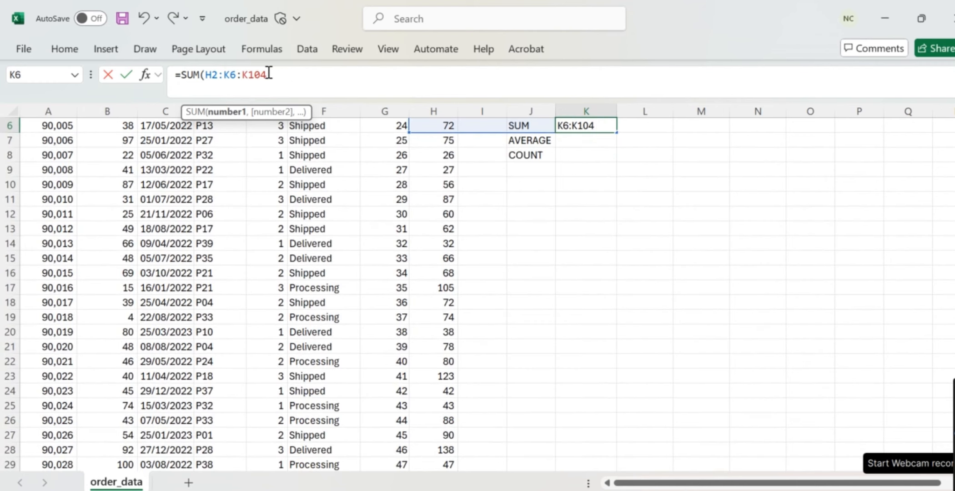
{"action": "key", "text": "BackSpace"}
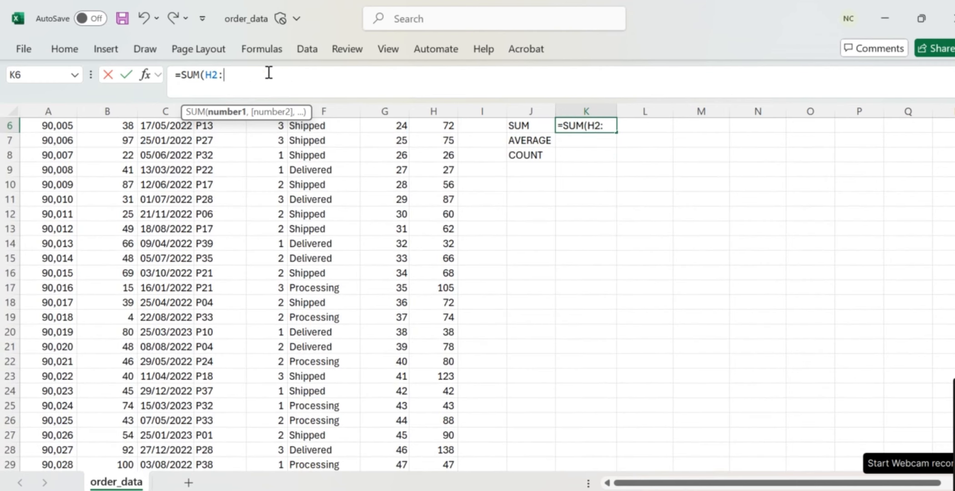
Complete the Revenue total in K6 as =SUM(H2:H851)
{"action": "scroll", "coordinate": [431, 207], "scroll_direction": "up", "scroll_amount": 2}
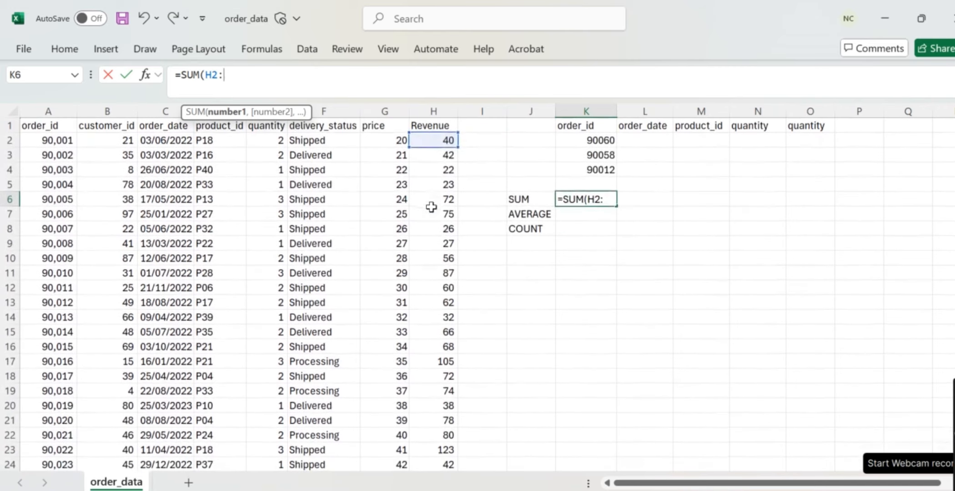
{"action": "double_click", "coordinate": [340, 84]}
{"action": "triple_click", "coordinate": [340, 84]}
{"action": "left_click", "coordinate": [340, 84]}
{"action": "type", "text": "H"}
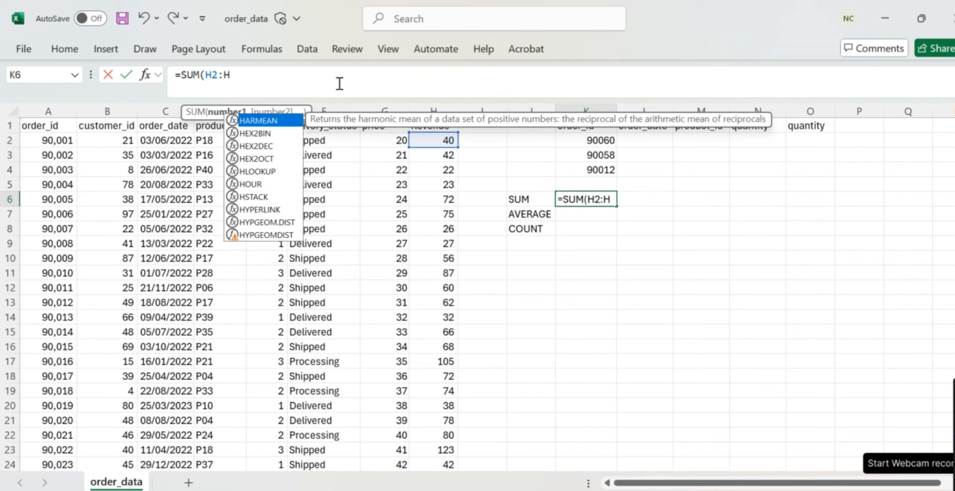
{"action": "type", "text": "851"}
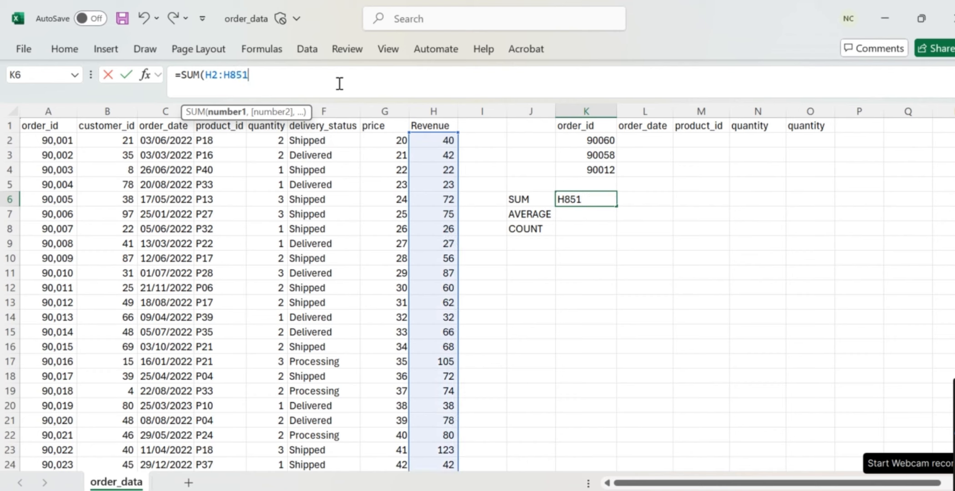
{"action": "type", "text": ")"}
{"action": "key", "text": "Return"}
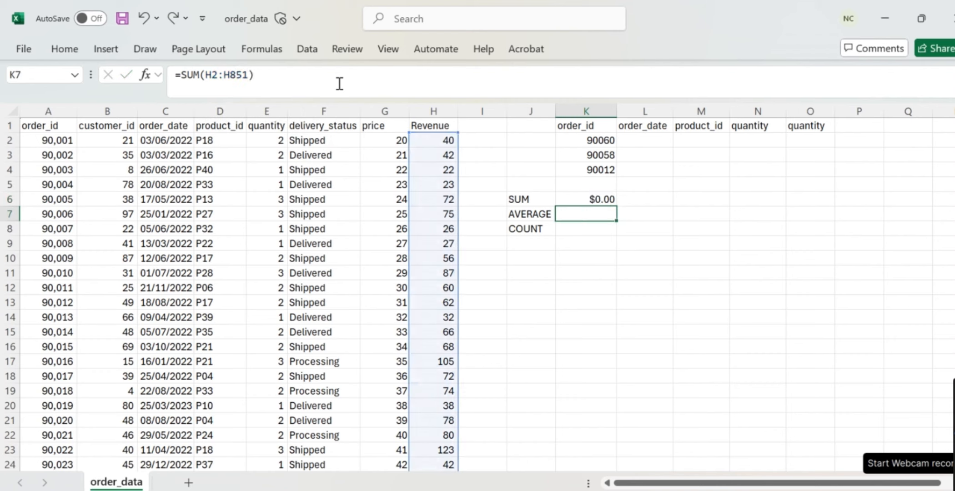
{"action": "left_click", "coordinate": [591, 199]}
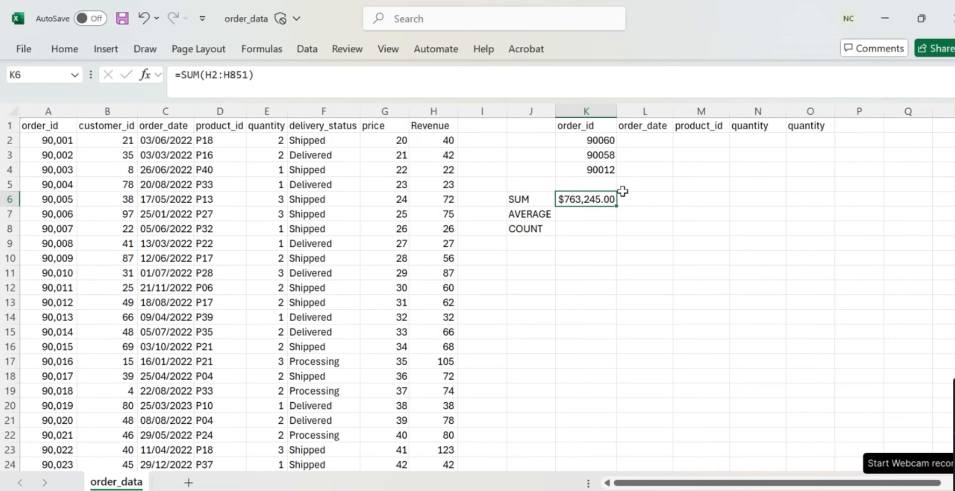
Calculate the average of the price column in K7 with =AVERAGE(G2:G851)
{"action": "left_click", "coordinate": [579, 216]}
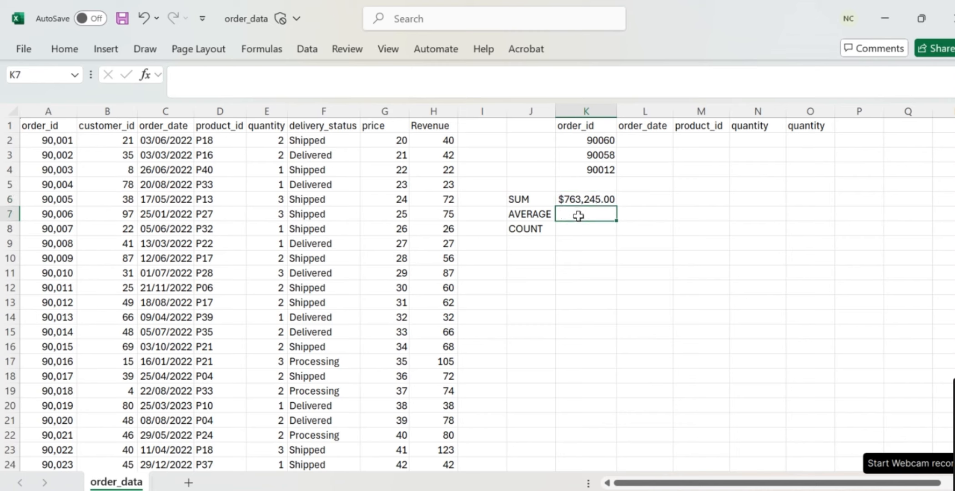
{"action": "type", "text": "=A"}
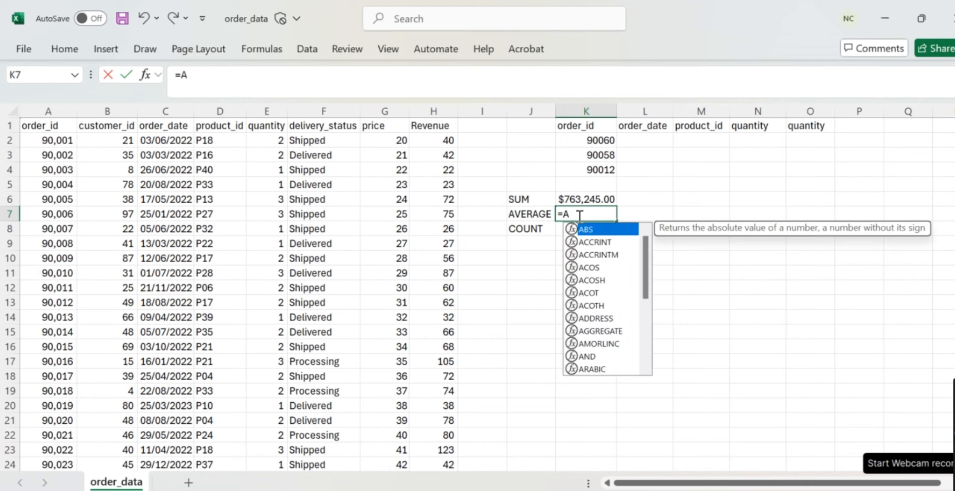
{"action": "type", "text": "VERAGE("}
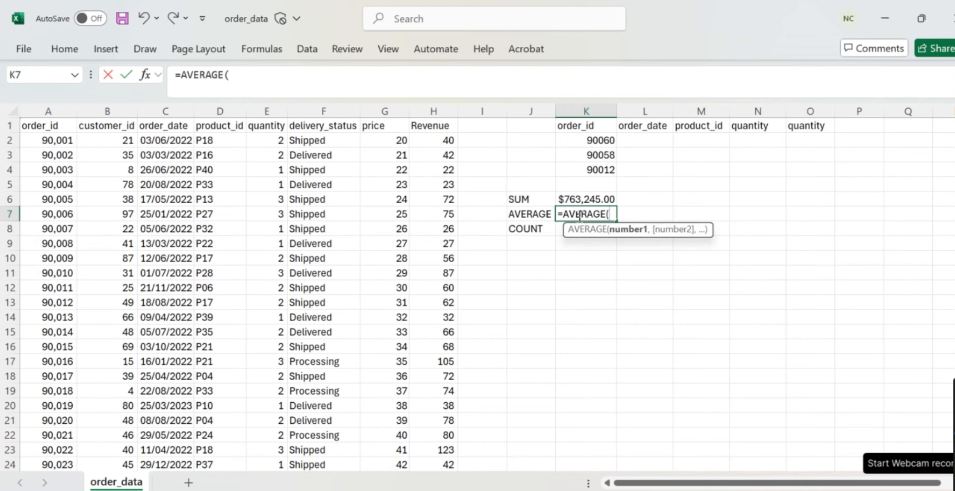
{"action": "type", "text": "H"}
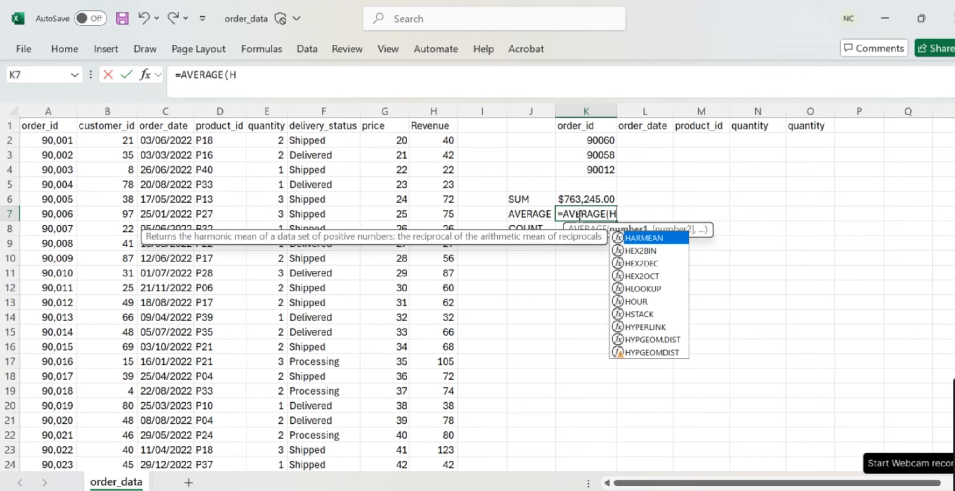
{"action": "key", "text": "BackSpace"}
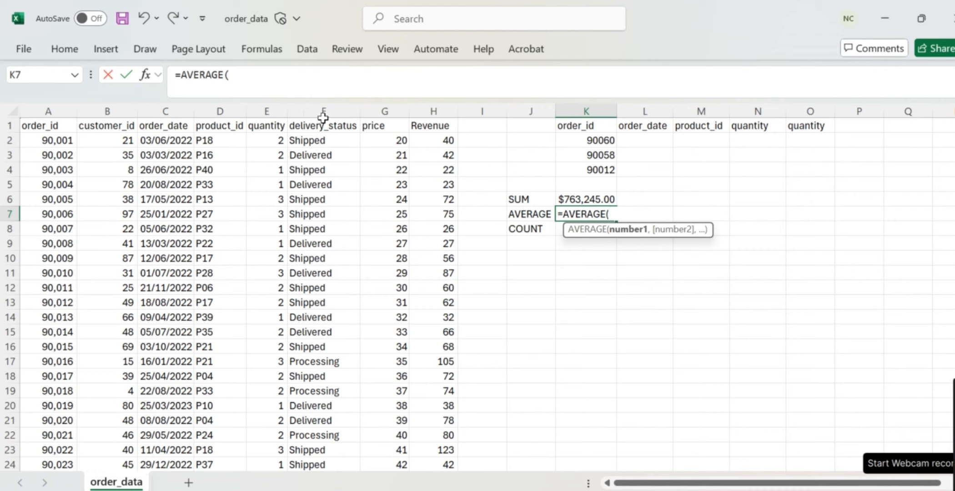
{"action": "type", "text": "G2:"}
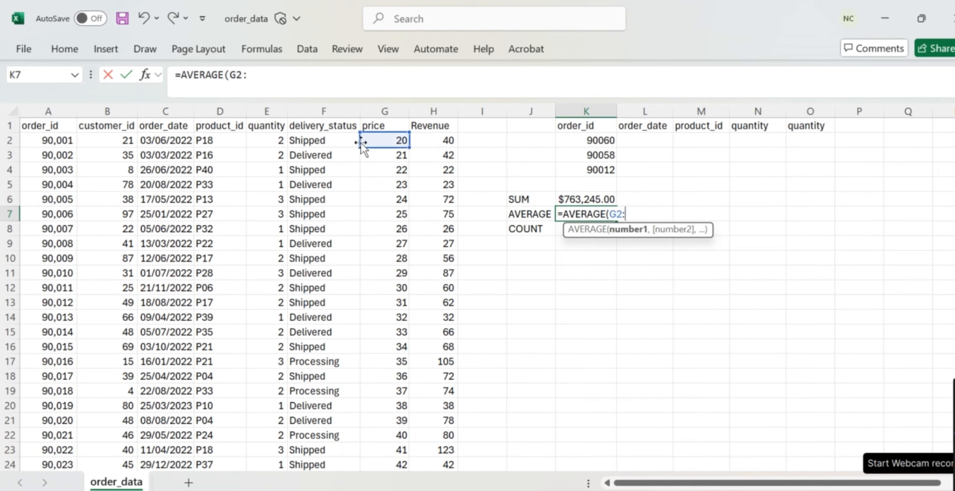
{"action": "type", "text": "G851"}
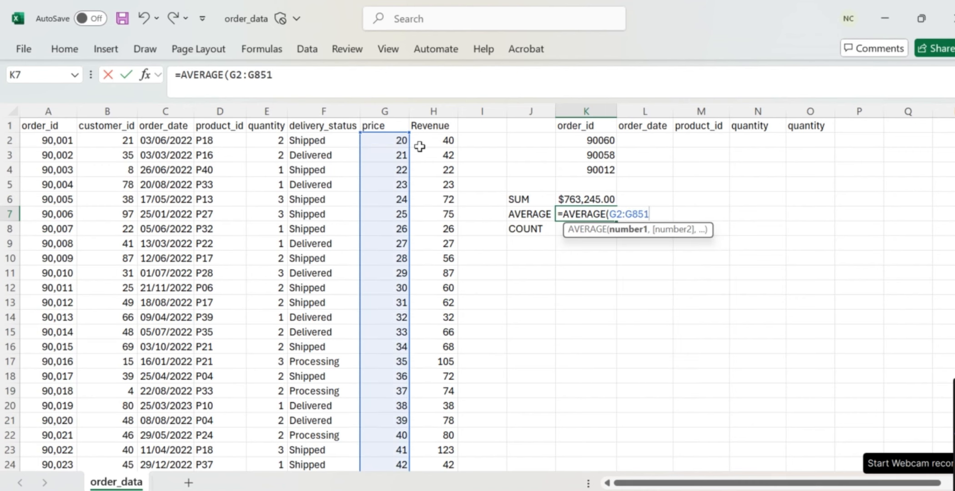
{"action": "type", "text": ")"}
{"action": "key", "text": "Return"}
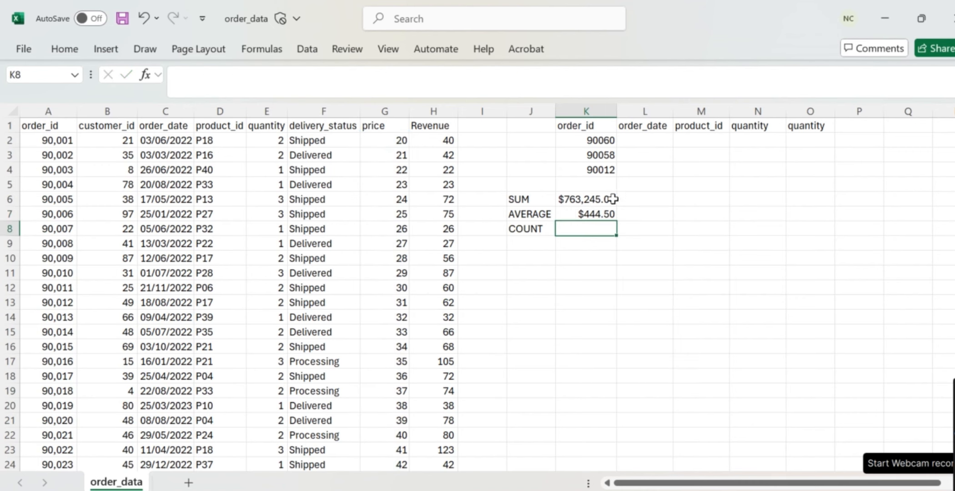
Examine the number formats available for the average in K7 and the currency symbols offered in Format Cells
{"action": "left_click", "coordinate": [589, 213]}
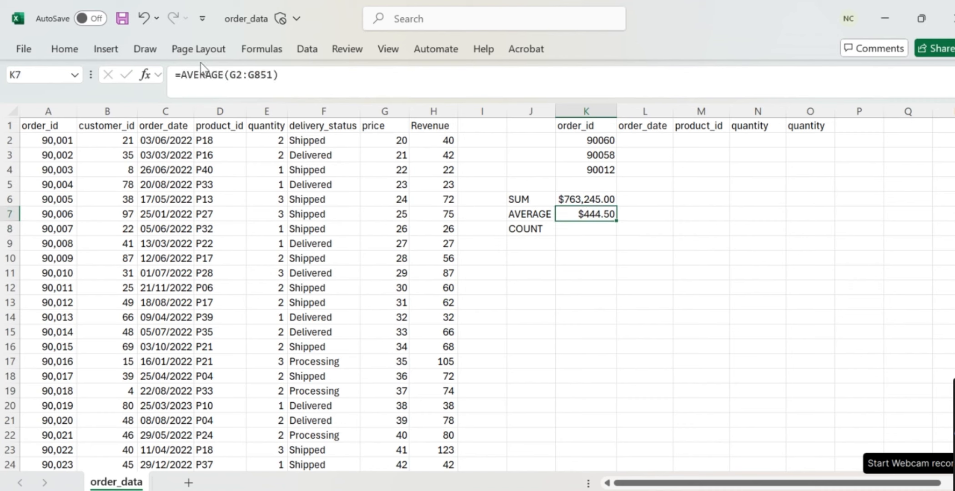
{"action": "left_click", "coordinate": [71, 48]}
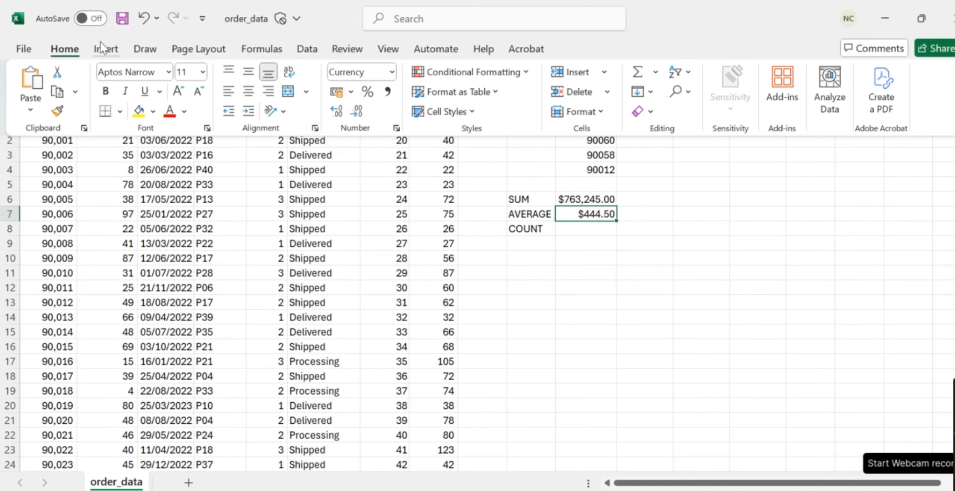
{"action": "left_click", "coordinate": [392, 71]}
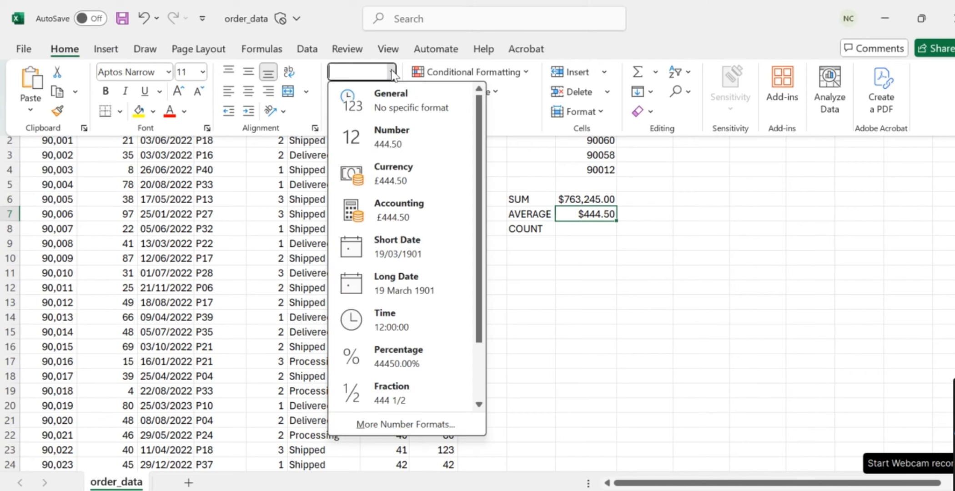
{"action": "left_click", "coordinate": [503, 123]}
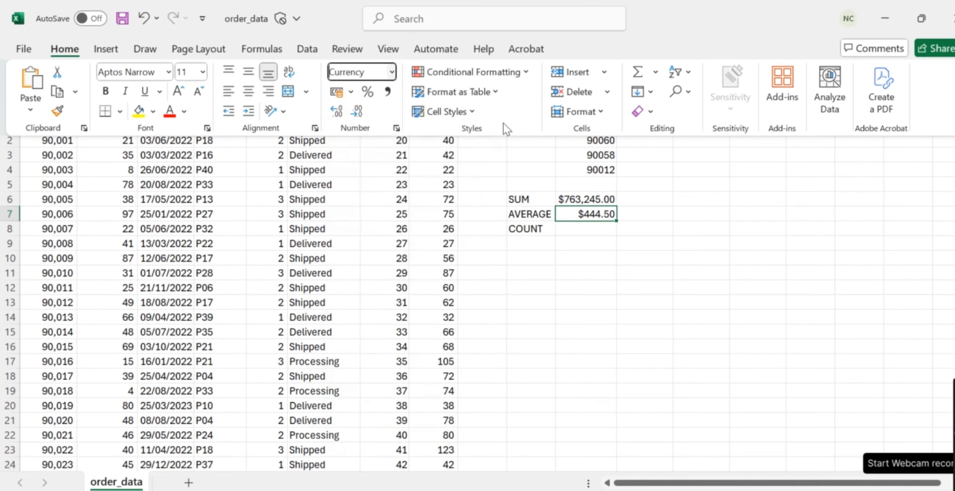
{"action": "left_click", "coordinate": [396, 128]}
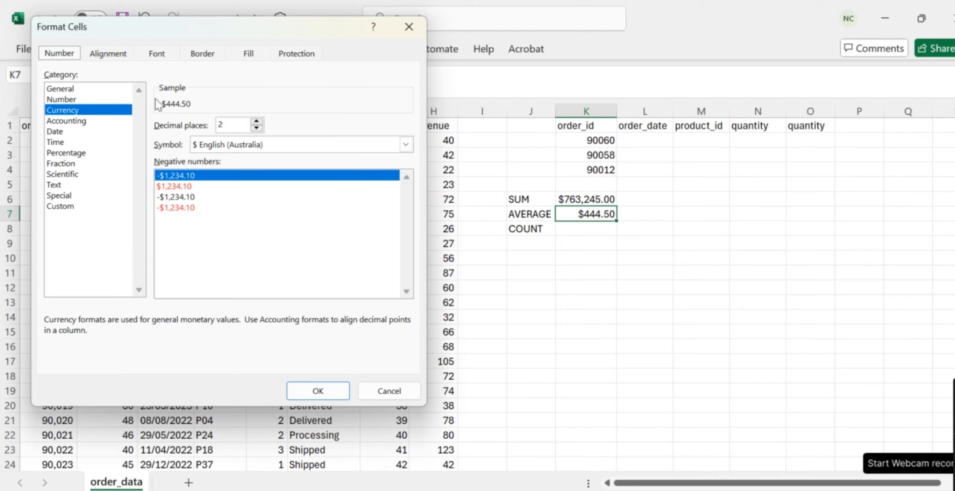
{"action": "left_click", "coordinate": [95, 114]}
{"action": "left_click", "coordinate": [406, 144]}
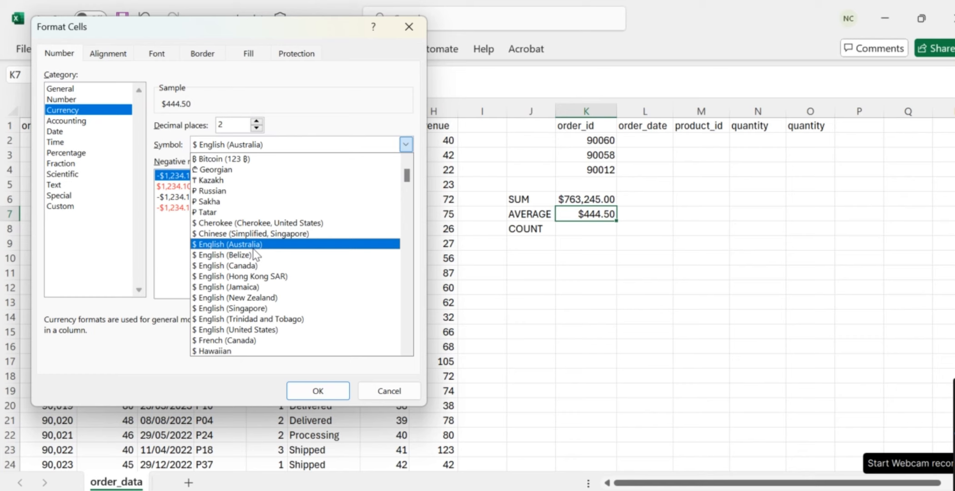
{"action": "scroll", "coordinate": [255, 273], "scroll_direction": "down", "scroll_amount": 5}
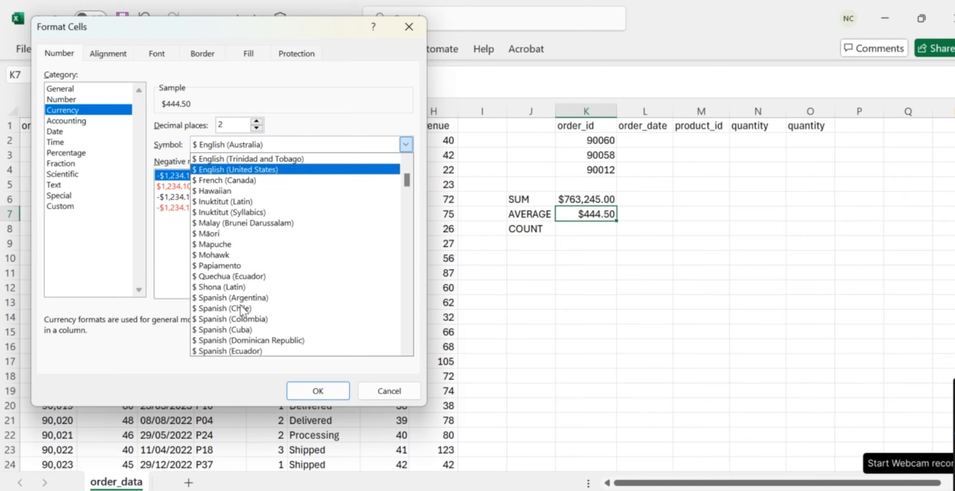
{"action": "left_click", "coordinate": [169, 265]}
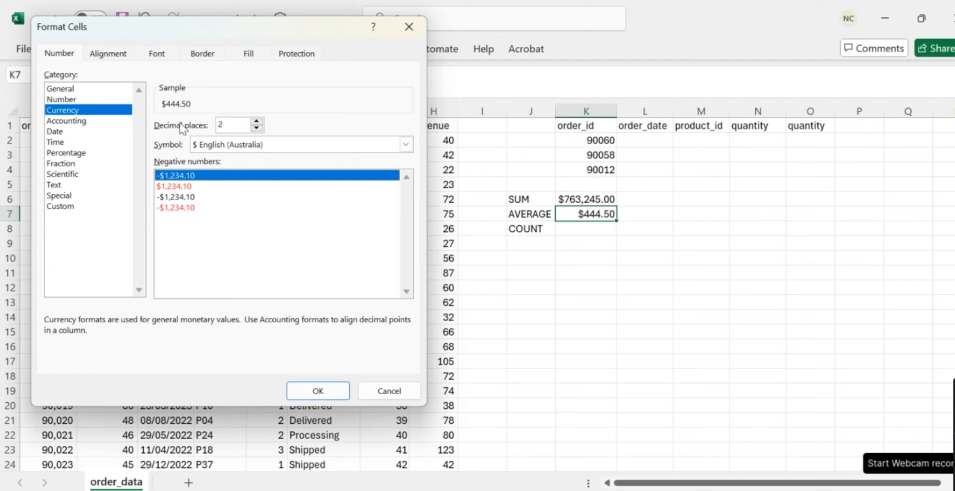
Try 0 decimal places for K7's currency format, restore 2 decimal places and confirm the format
{"action": "left_click", "coordinate": [257, 127]}
{"action": "left_click", "coordinate": [257, 128]}
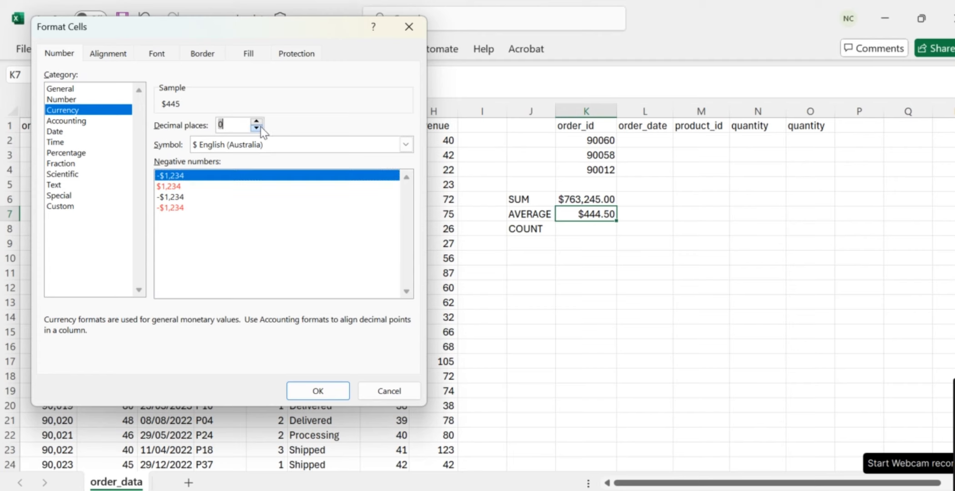
{"action": "left_click", "coordinate": [257, 122]}
{"action": "left_click", "coordinate": [256, 122]}
{"action": "left_click", "coordinate": [331, 391]}
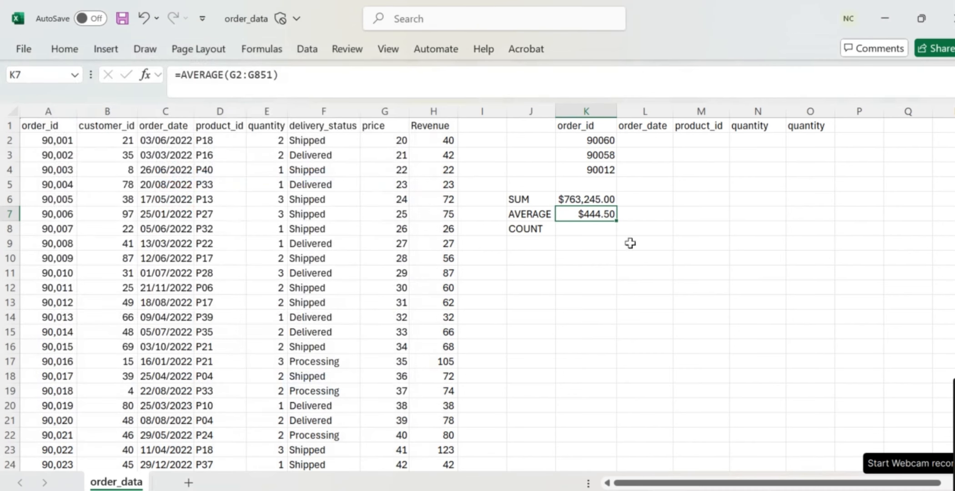
Count the quantity entries in K8 with =COUNT(E2:E851)
{"action": "left_click", "coordinate": [593, 231]}
{"action": "type", "text": "="}
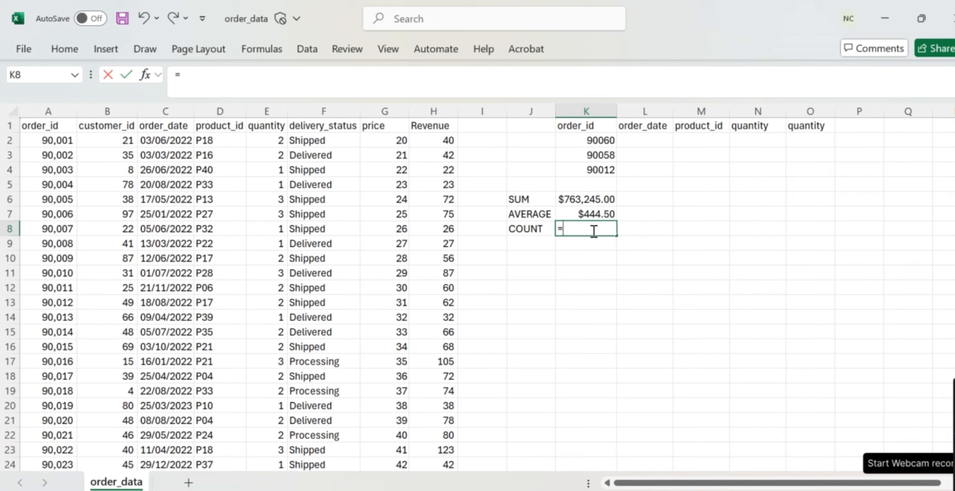
{"action": "type", "text": "COUNT"}
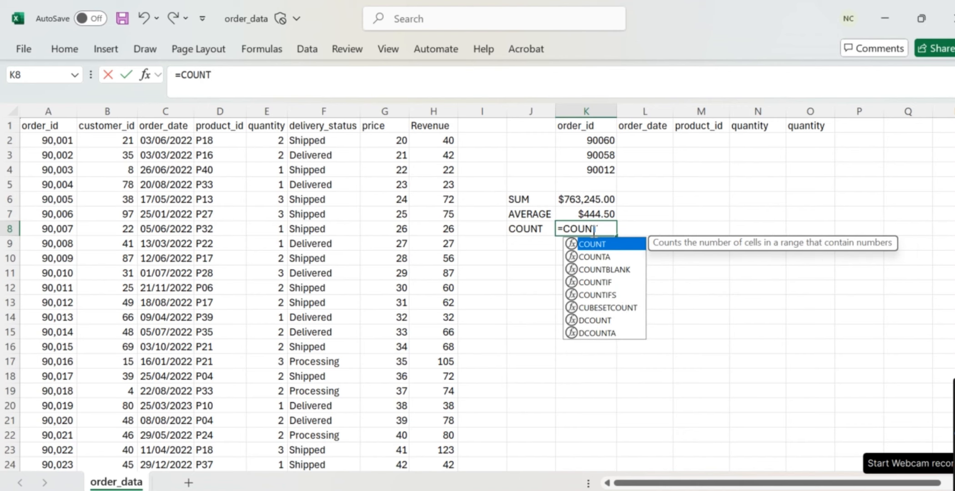
{"action": "type", "text": "("}
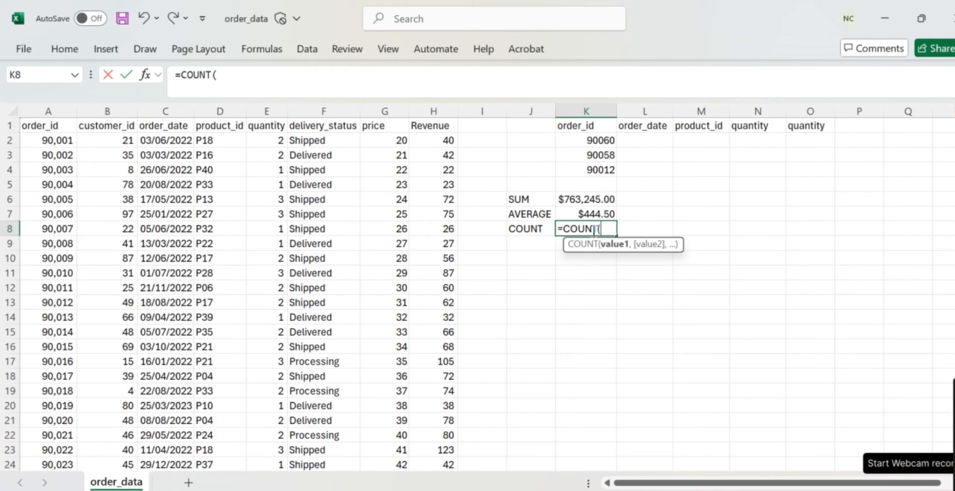
{"action": "type", "text": "E2:"}
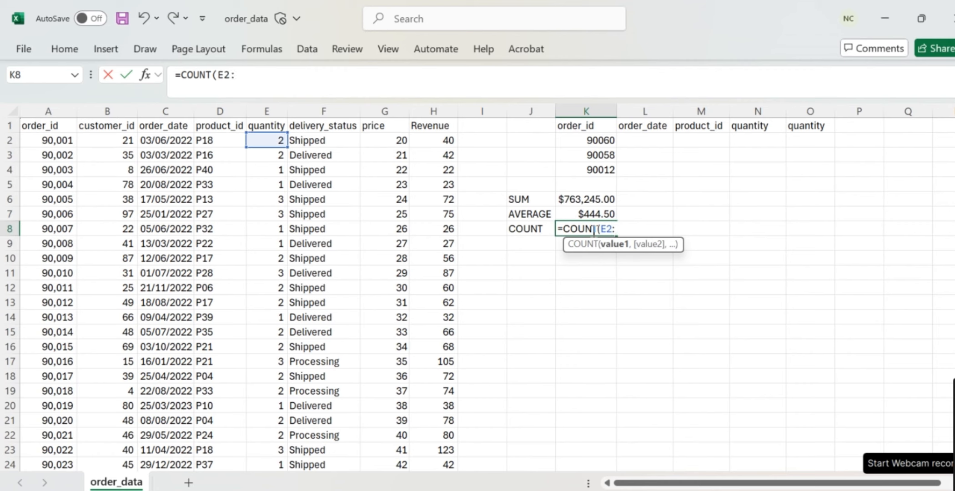
{"action": "type", "text": "E"}
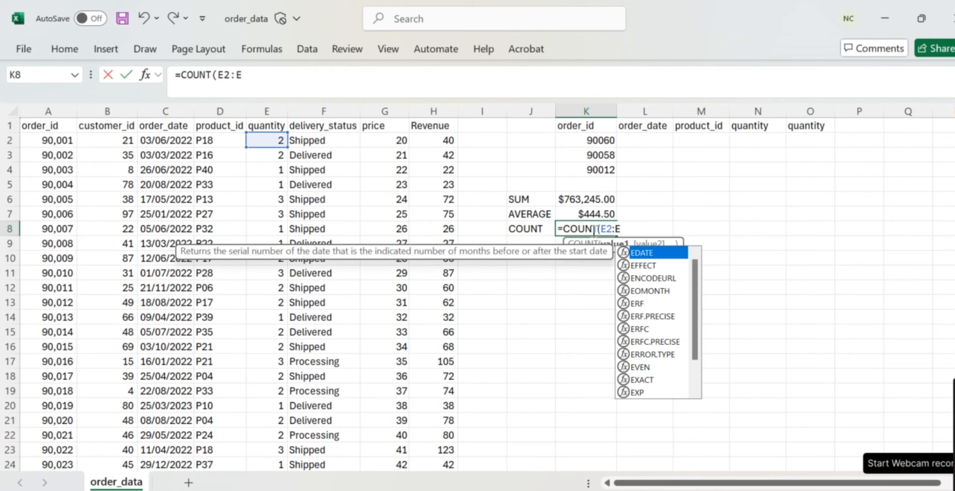
{"action": "type", "text": "851)"}
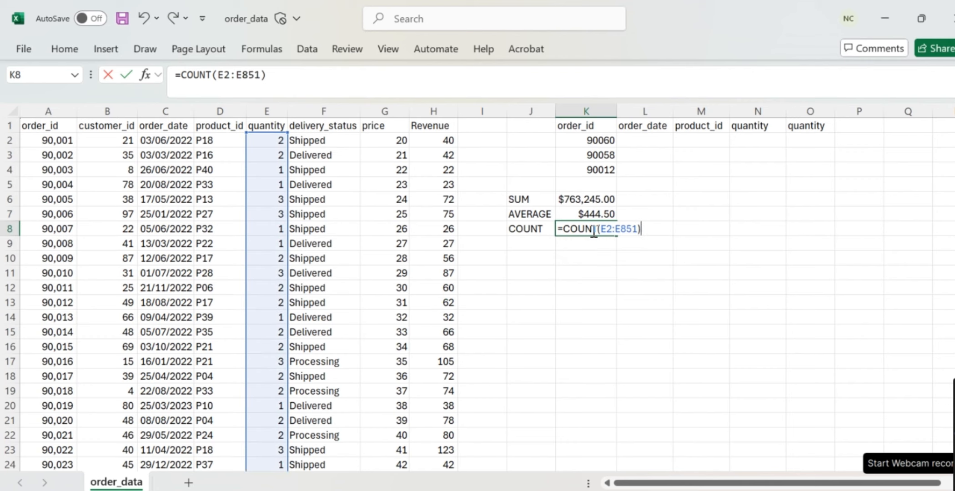
{"action": "key", "text": "Return"}
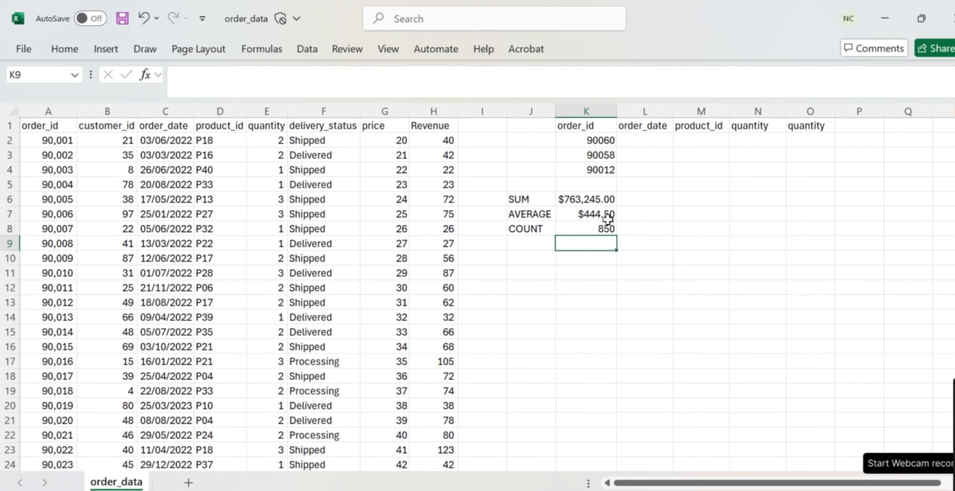
{"action": "left_click", "coordinate": [567, 228]}
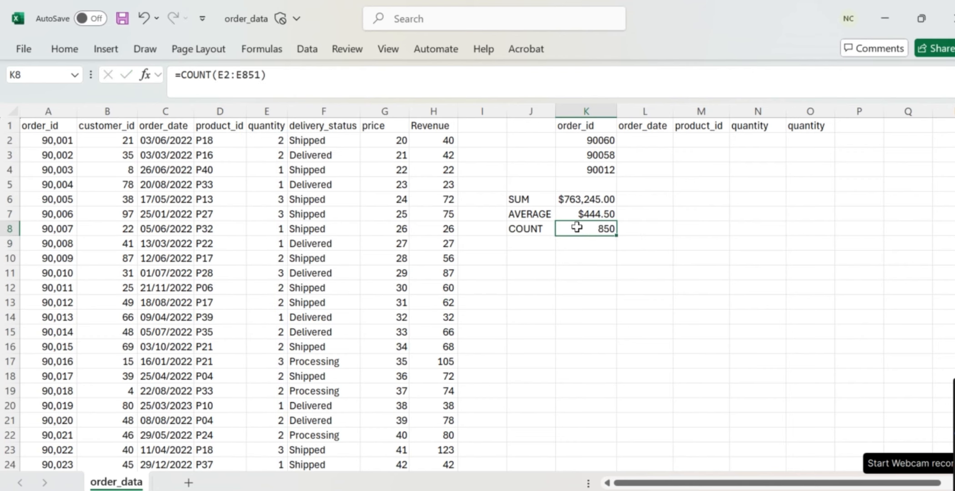
{"action": "left_click", "coordinate": [529, 242]}
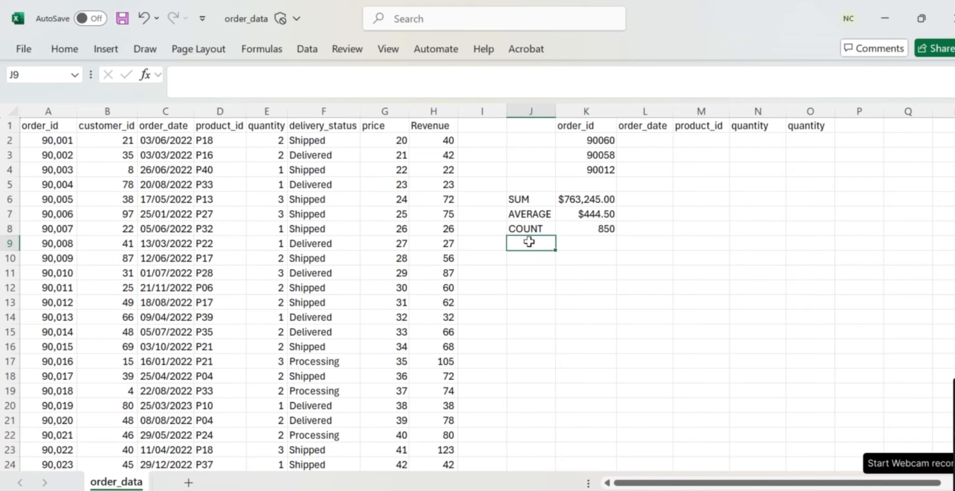
Change the COUNT range in K8 to the product_id column, D2:D851
{"action": "left_click", "coordinate": [581, 228]}
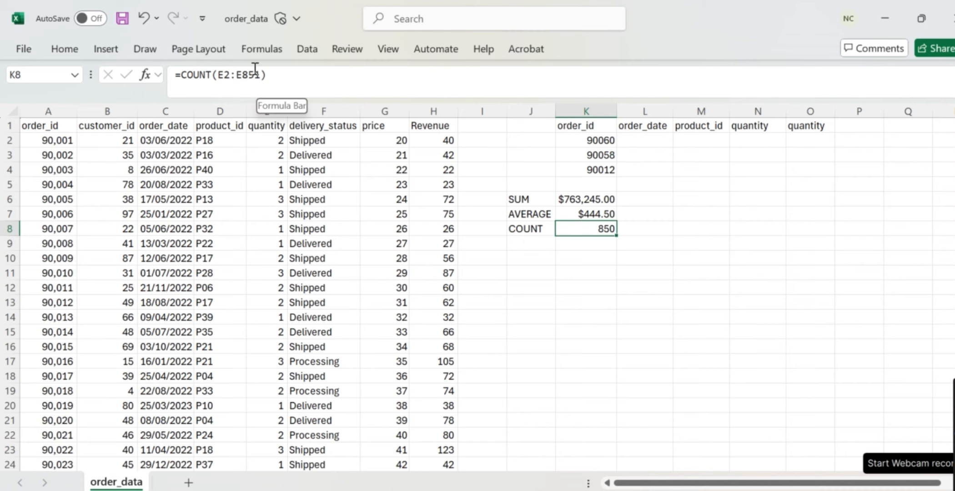
{"action": "left_click", "coordinate": [226, 73]}
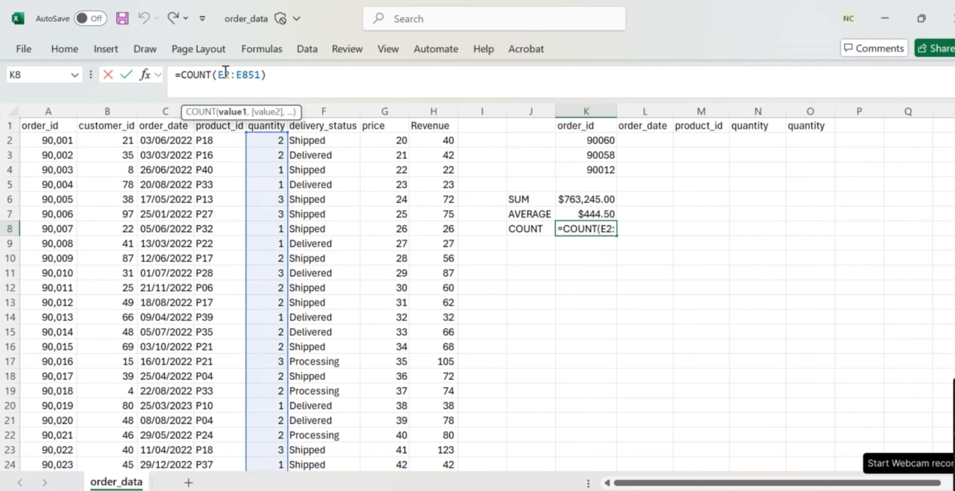
{"action": "key", "text": "BackSpace"}
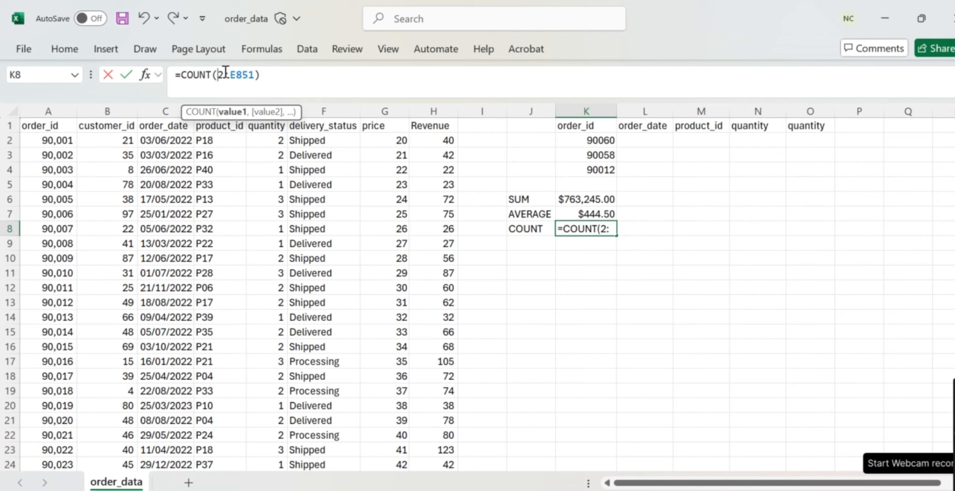
{"action": "type", "text": "D"}
{"action": "key", "text": "Right"}
{"action": "key", "text": "Right"}
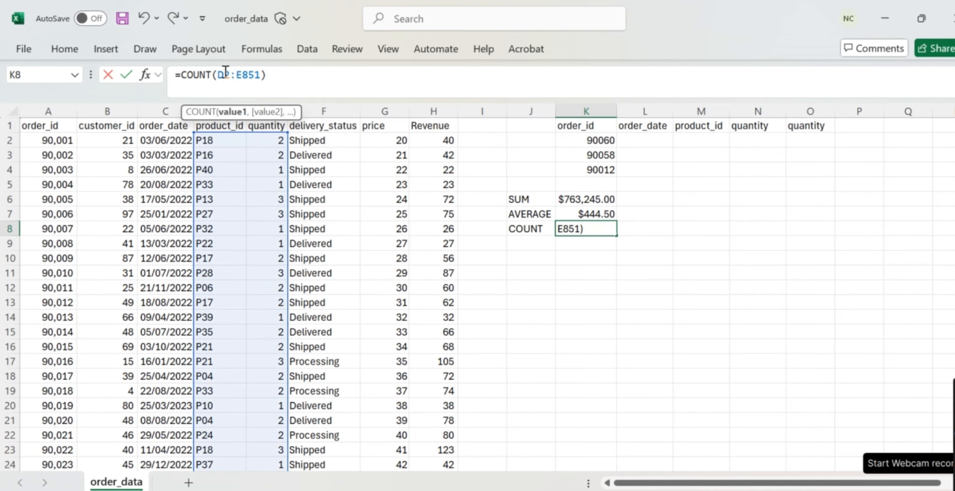
{"action": "key", "text": "Delete"}
{"action": "type", "text": "D"}
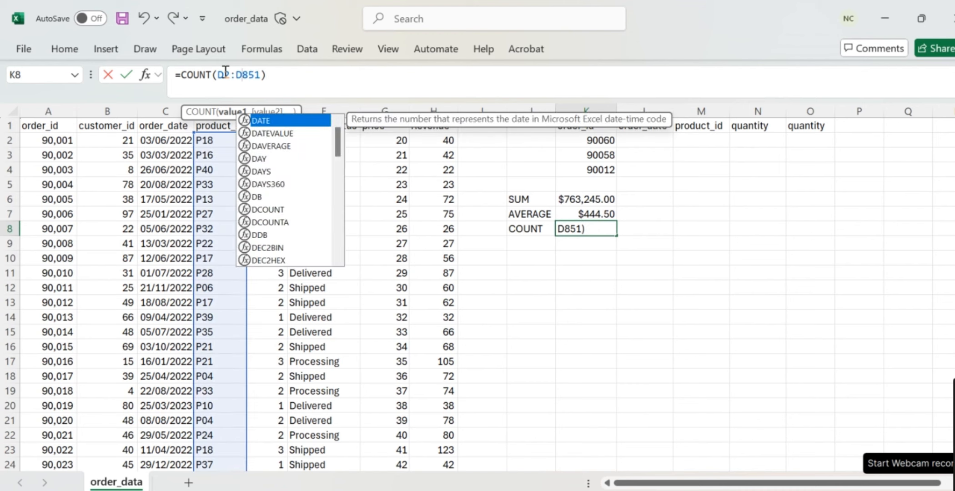
{"action": "key", "text": "Return"}
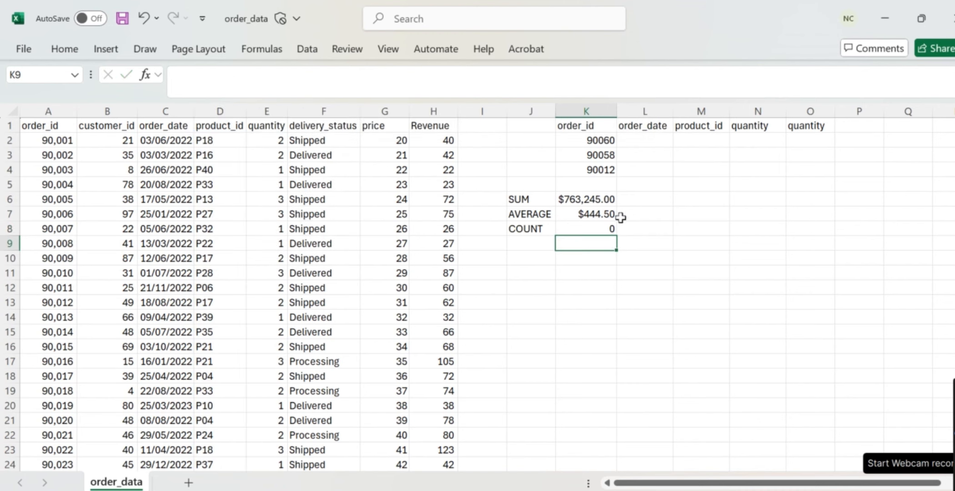
Change the function in K8 to COUNTA so the formula reads =COUNTA(D2:D851)
{"action": "left_click", "coordinate": [601, 226]}
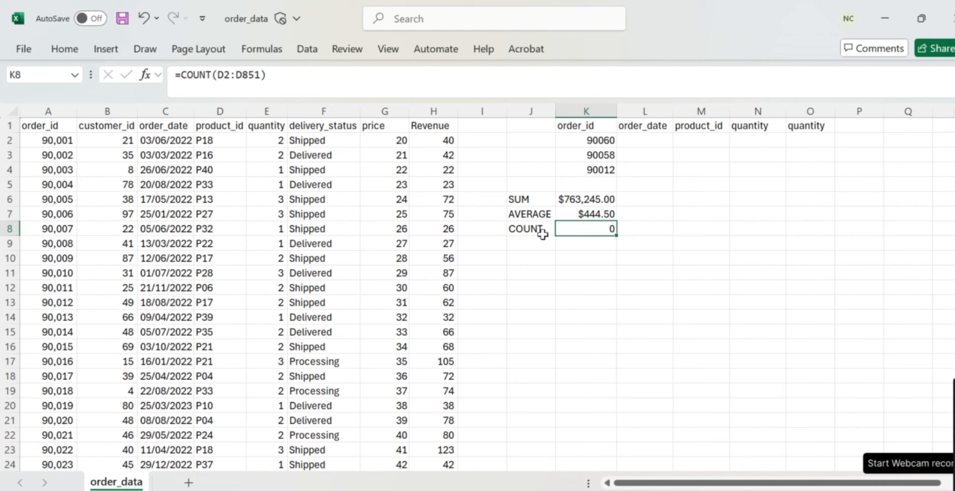
{"action": "left_click", "coordinate": [212, 76]}
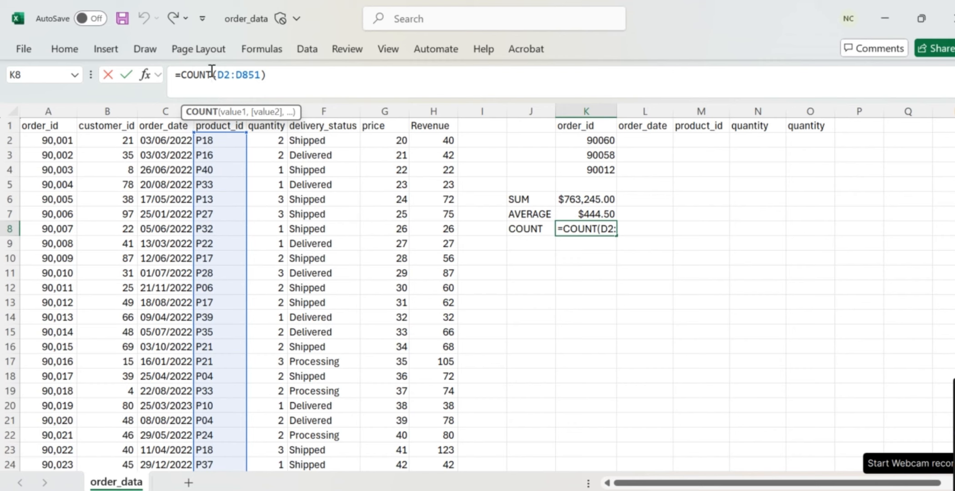
{"action": "type", "text": "A"}
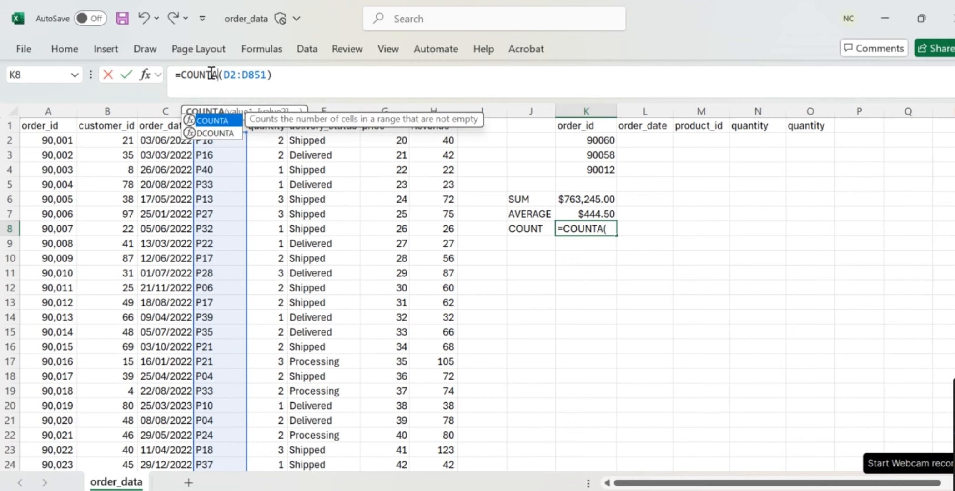
{"action": "key", "text": "Return"}
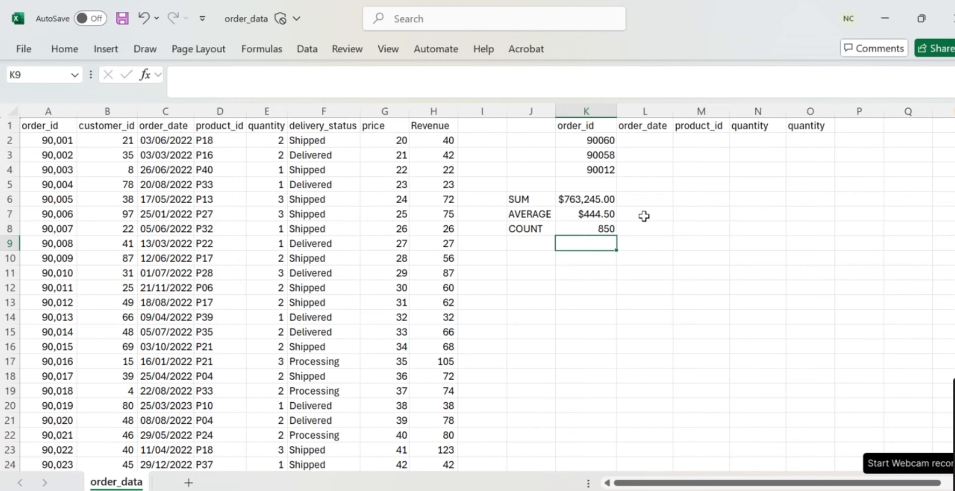
{"action": "left_click", "coordinate": [603, 229]}
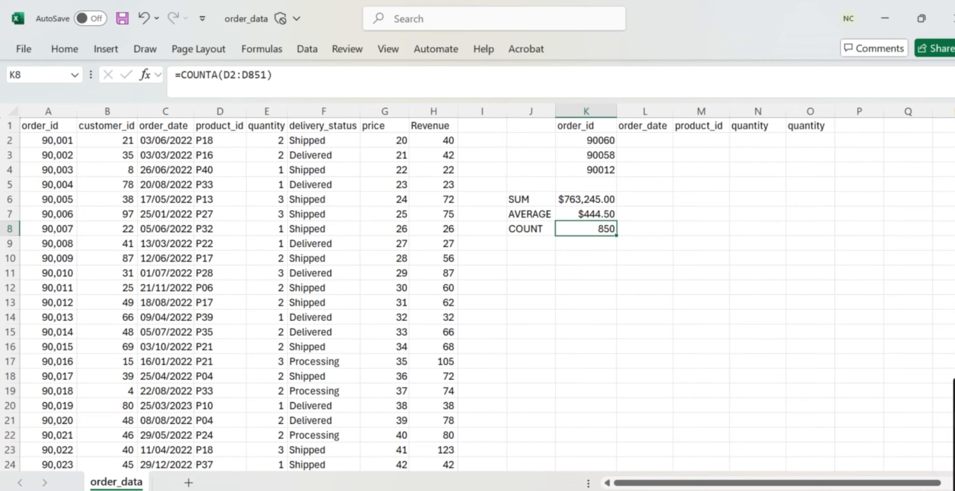
{"action": "left_click", "coordinate": [637, 199]}
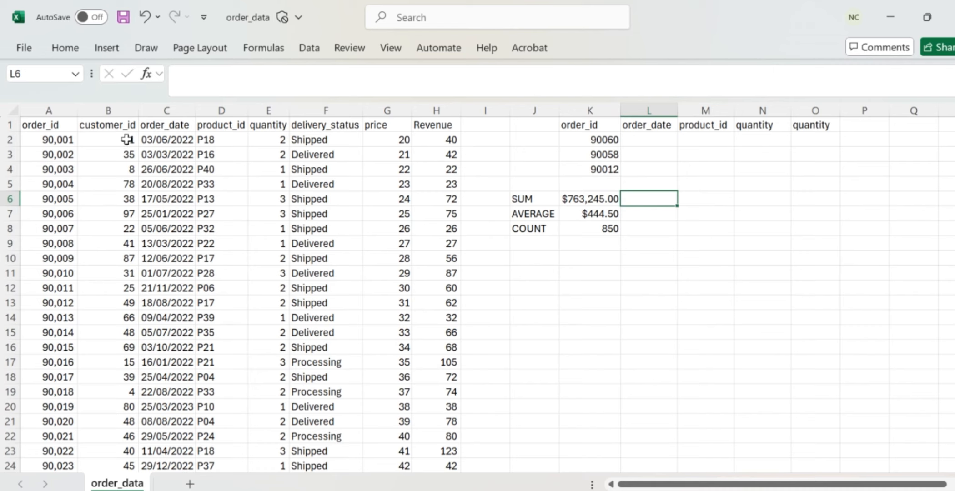
Add the header CUSTOMER CATEGORY in I1 and fit column I's width to it
{"action": "left_click", "coordinate": [487, 125]}
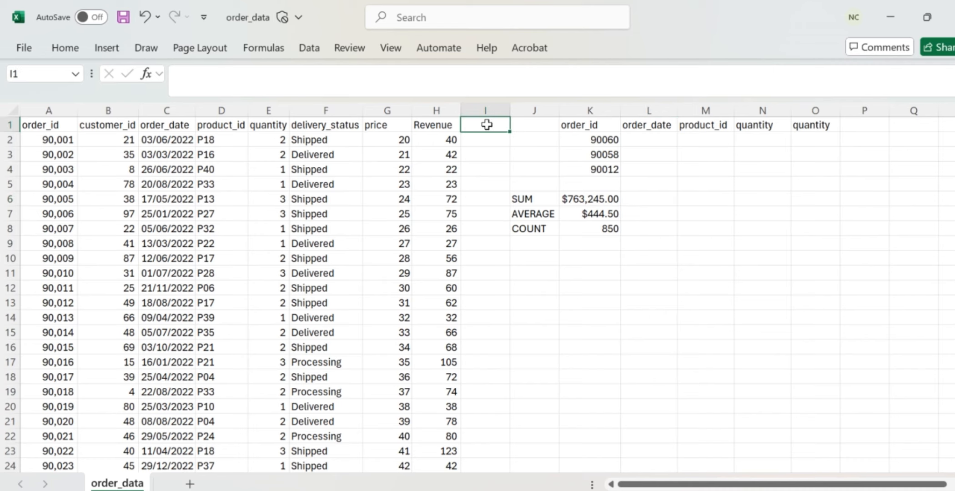
{"action": "type", "text": "CUST"}
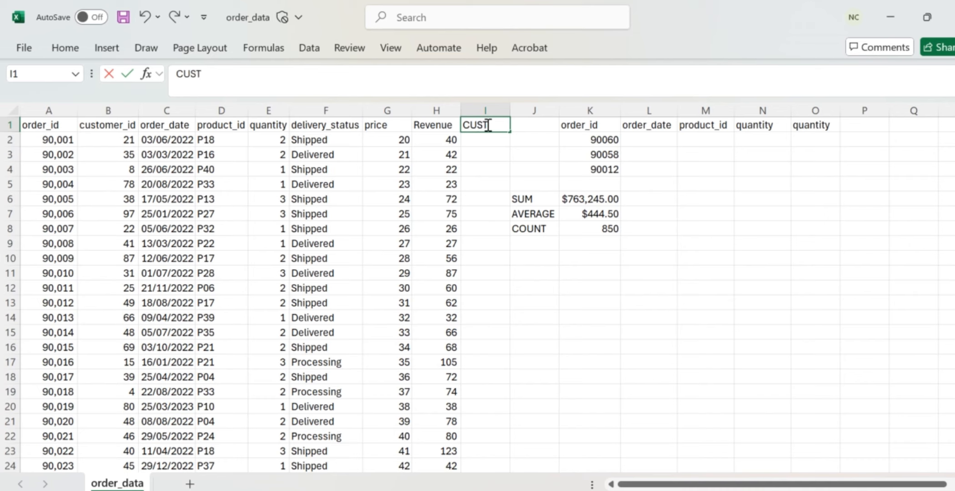
{"action": "type", "text": "OMER CATEGORY"}
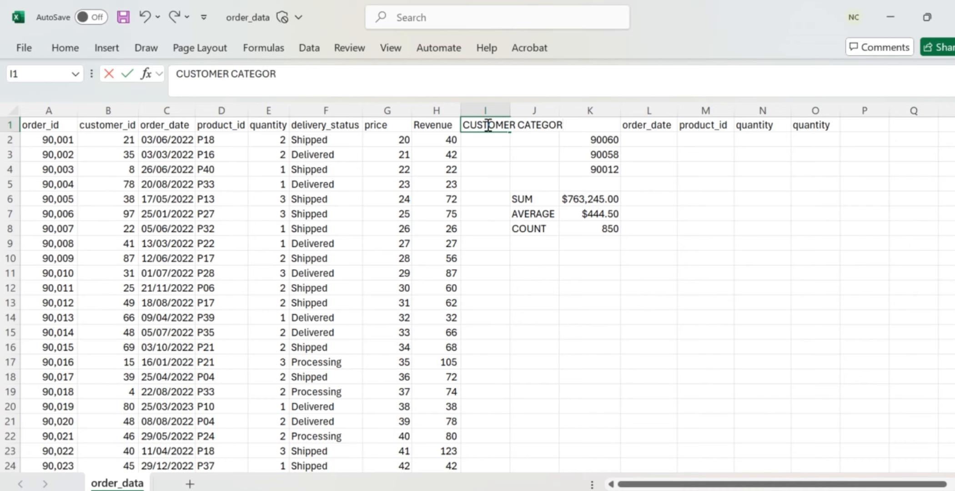
{"action": "left_click", "coordinate": [511, 111]}
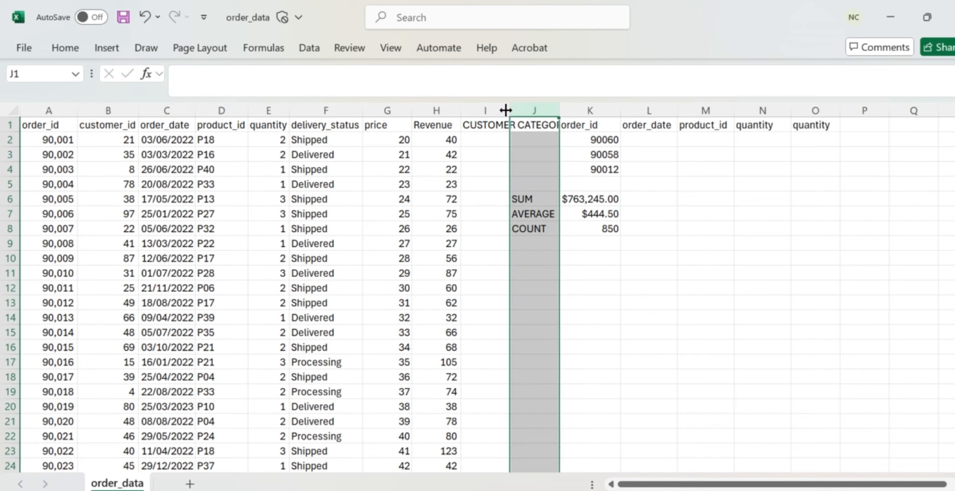
{"action": "double_click", "coordinate": [509, 111]}
Categorise the first order by quantity in I2 with =IF(E2>2,"BULK","NOT BULK")
{"action": "left_click", "coordinate": [523, 139]}
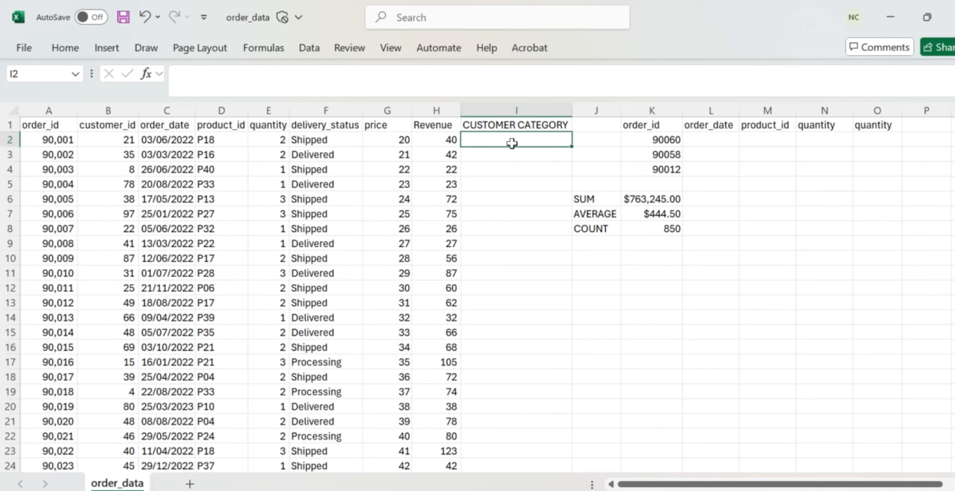
{"action": "type", "text": "="}
{"action": "type", "text": "IF("}
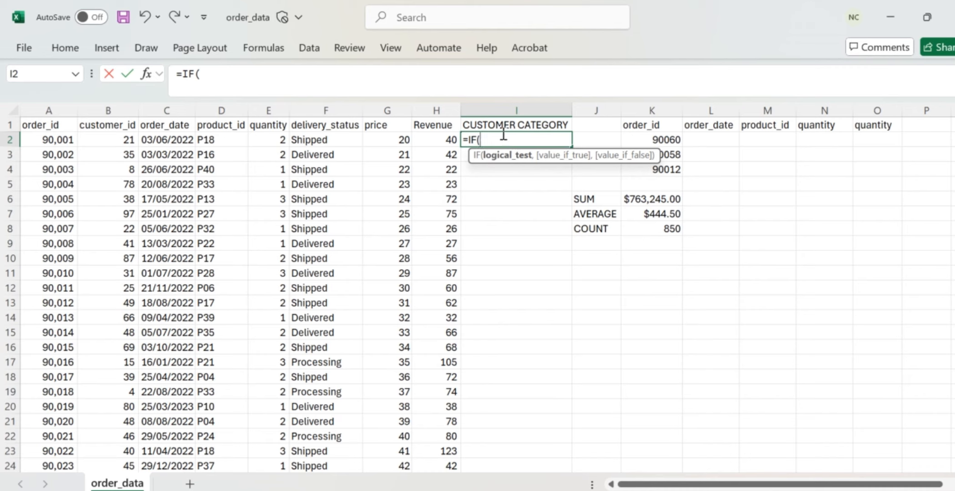
{"action": "left_click", "coordinate": [271, 140]}
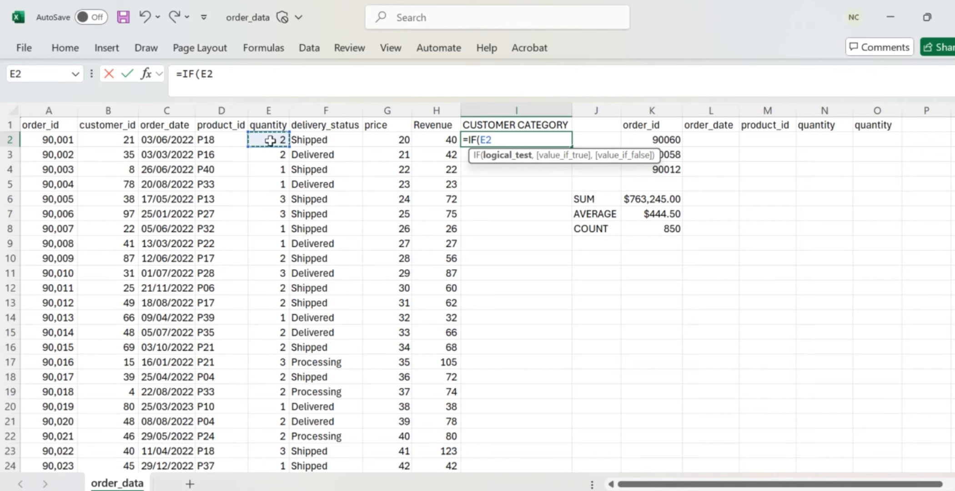
{"action": "left_click", "coordinate": [239, 75]}
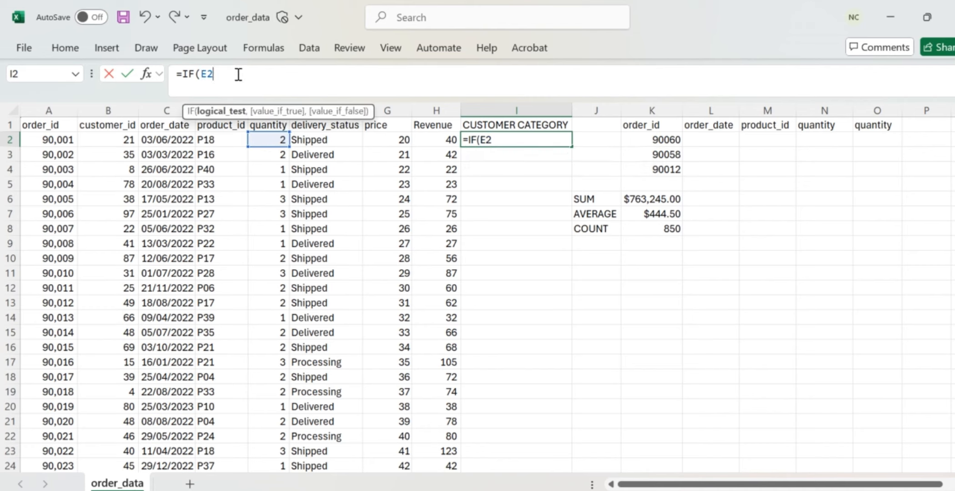
{"action": "type", "text": ">2,"}
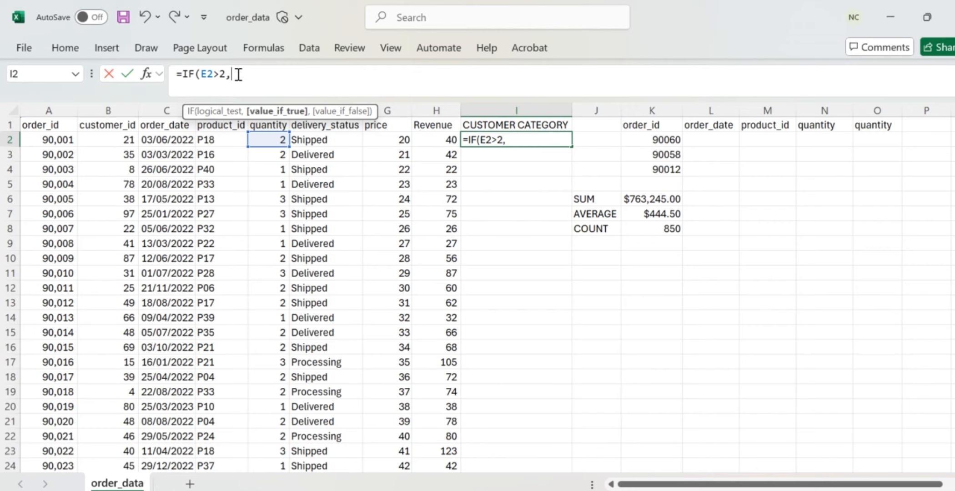
{"action": "type", "text": "\"\""}
{"action": "type", "text": "LK\""}
{"action": "type", "text": ","}
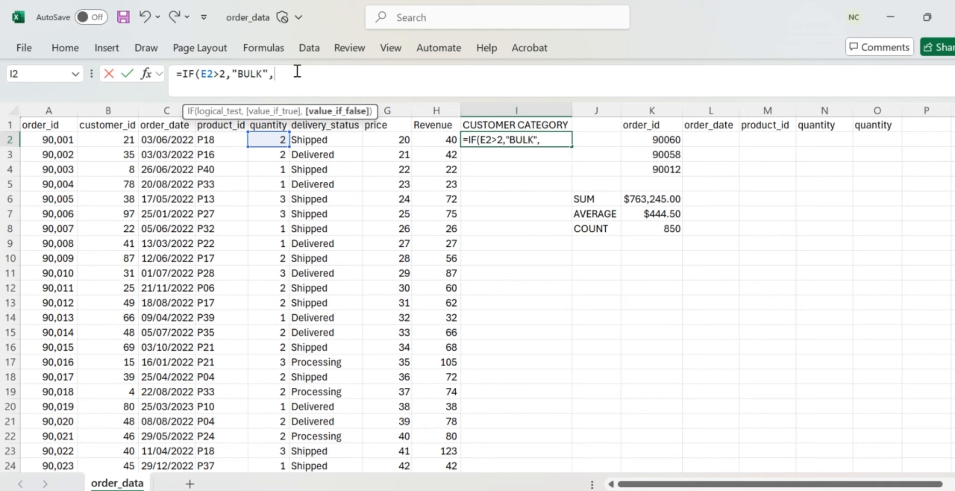
{"action": "type", "text": "\"NOT BULK"}
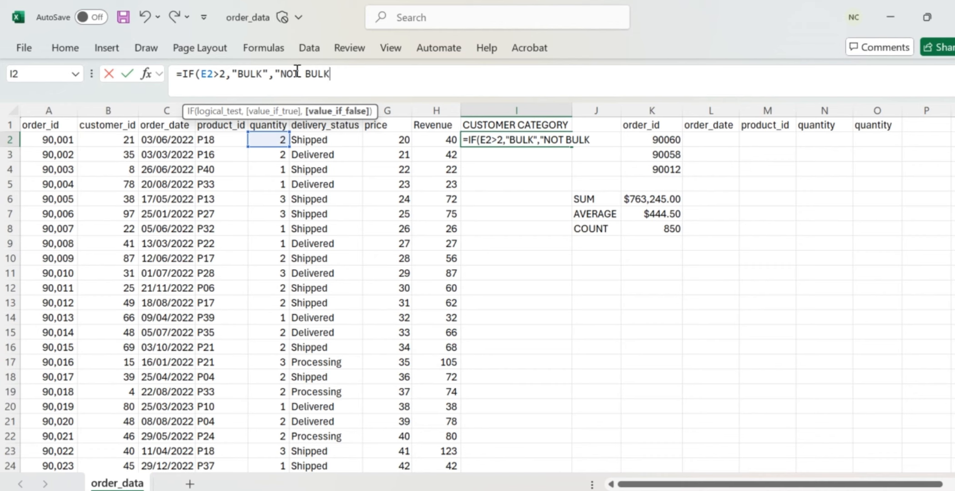
{"action": "type", "text": "\")"}
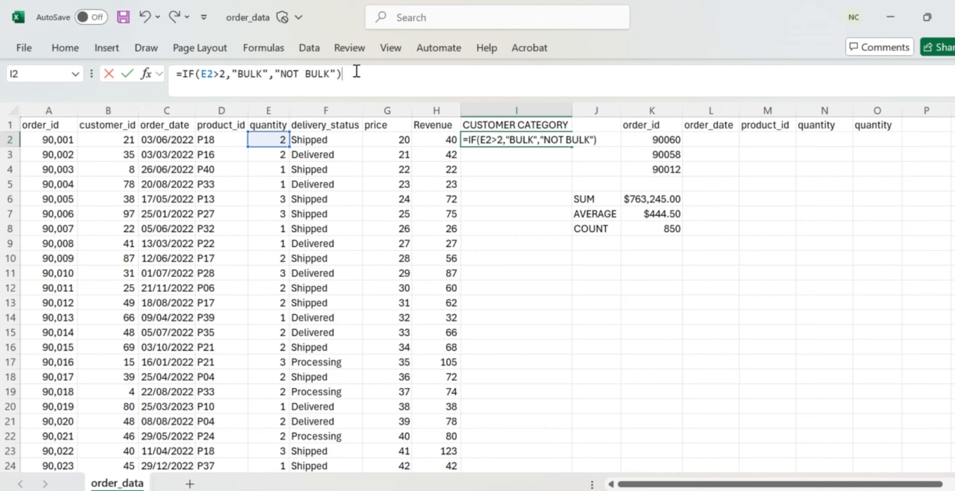
{"action": "key", "text": "Return"}
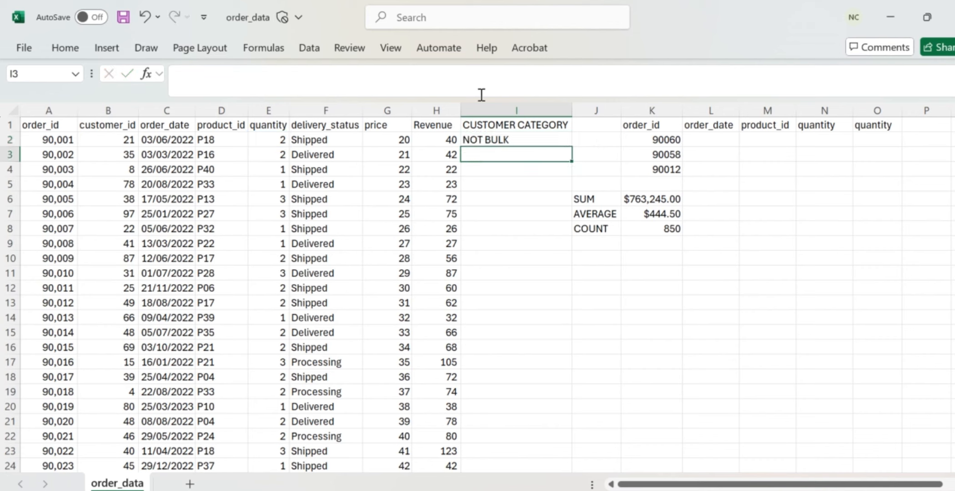
{"action": "left_click", "coordinate": [504, 137]}
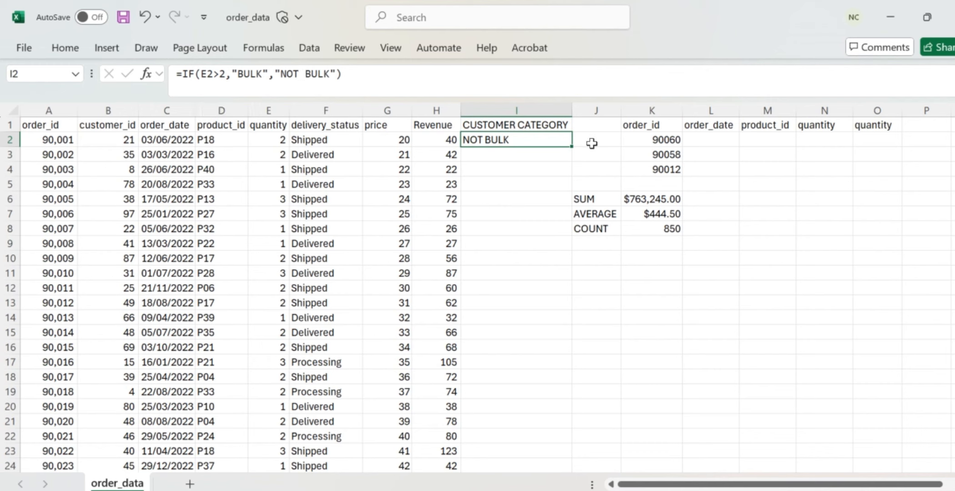
Fill the IF formula from I2 down the CUSTOMER CATEGORY column for all orders
{"action": "double_click", "coordinate": [573, 146]}
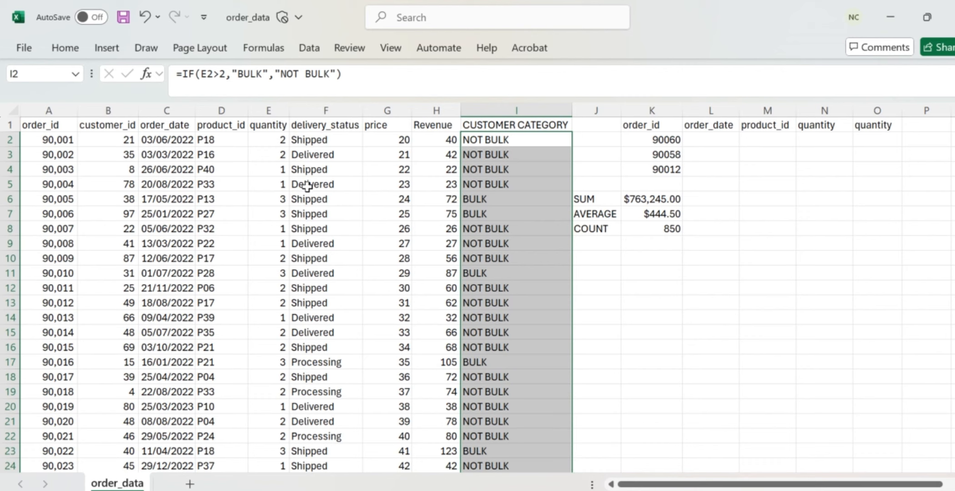
{"action": "left_click", "coordinate": [513, 149]}
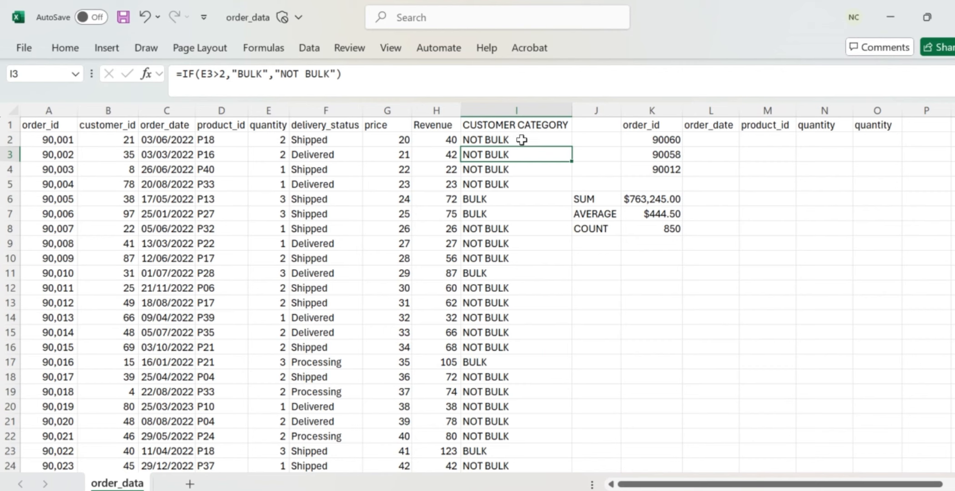
Replace the formula in I2 with =AND(E2>2,B2>20) to test both the quantity and the customer_id
{"action": "left_click", "coordinate": [522, 140]}
{"action": "left_click", "coordinate": [349, 70]}
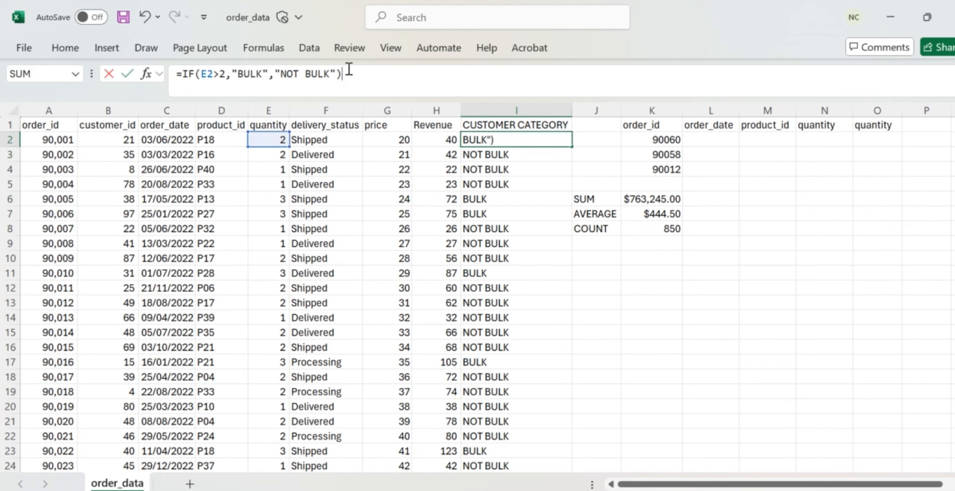
{"action": "key", "text": "BackSpace"}
{"action": "key", "text": "BackSpace"}
{"action": "key", "text": "BackSpace"}
{"action": "key", "text": "BackSpace"}
{"action": "key", "text": "BackSpace"}
{"action": "key", "text": "BackSpace"}
{"action": "key", "text": "BackSpace"}
{"action": "key", "text": "BackSpace"}
{"action": "key", "text": "BackSpace"}
{"action": "key", "text": "BackSpace"}
{"action": "key", "text": "BackSpace"}
{"action": "key", "text": "BackSpace"}
{"action": "key", "text": "BackSpace"}
{"action": "key", "text": "BackSpace"}
{"action": "key", "text": "BackSpace"}
{"action": "key", "text": "BackSpace"}
{"action": "key", "text": "BackSpace"}
{"action": "key", "text": "BackSpace"}
{"action": "key", "text": "BackSpace"}
{"action": "key", "text": "BackSpace"}
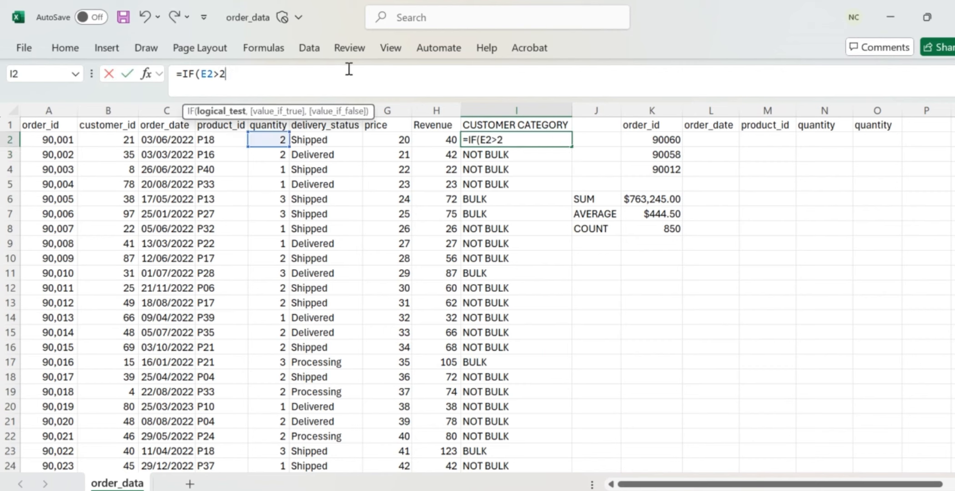
{"action": "key", "text": "BackSpace"}
{"action": "key", "text": "BackSpace"}
{"action": "key", "text": "BackSpace"}
{"action": "key", "text": "BackSpace"}
{"action": "key", "text": "BackSpace"}
{"action": "key", "text": "BackSpace"}
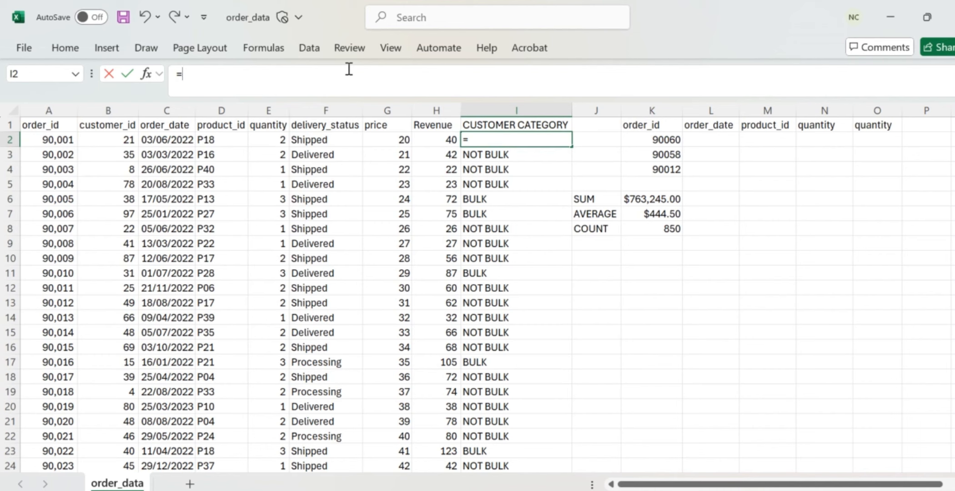
{"action": "type", "text": "AND"}
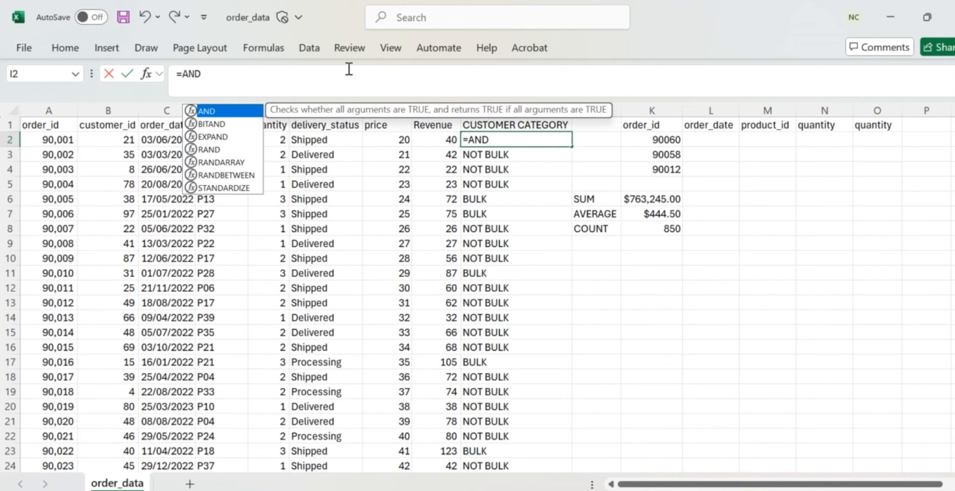
{"action": "type", "text": "("}
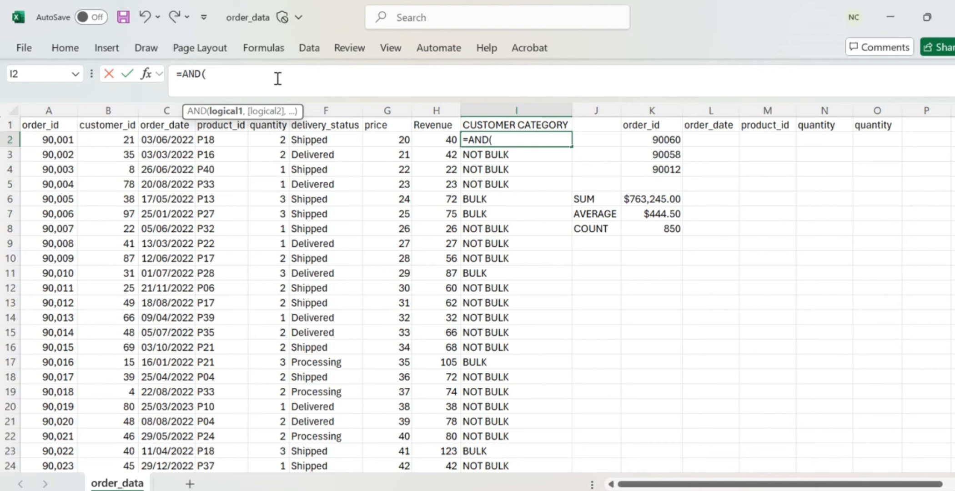
{"action": "left_click", "coordinate": [275, 136]}
{"action": "type", "text": ">2,"}
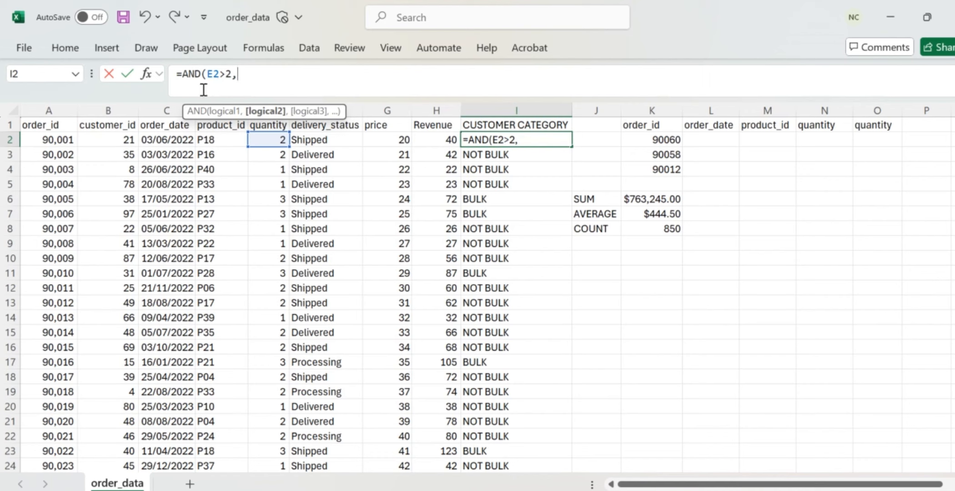
{"action": "left_click", "coordinate": [122, 139]}
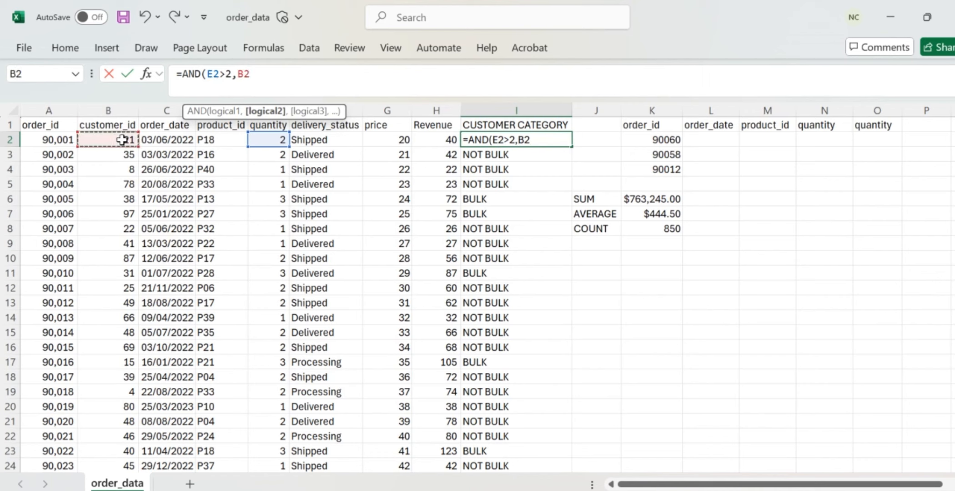
{"action": "type", "text": ","}
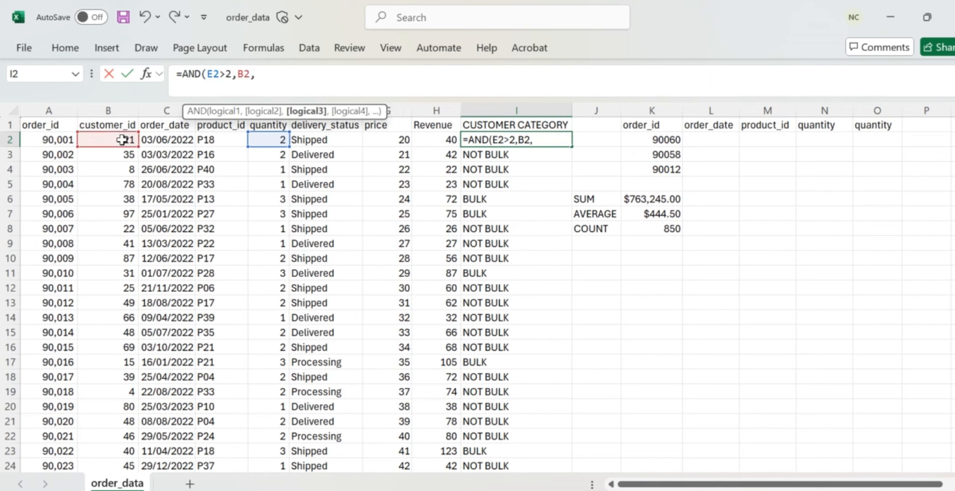
{"action": "key", "text": "BackSpace"}
{"action": "type", "text": ">"}
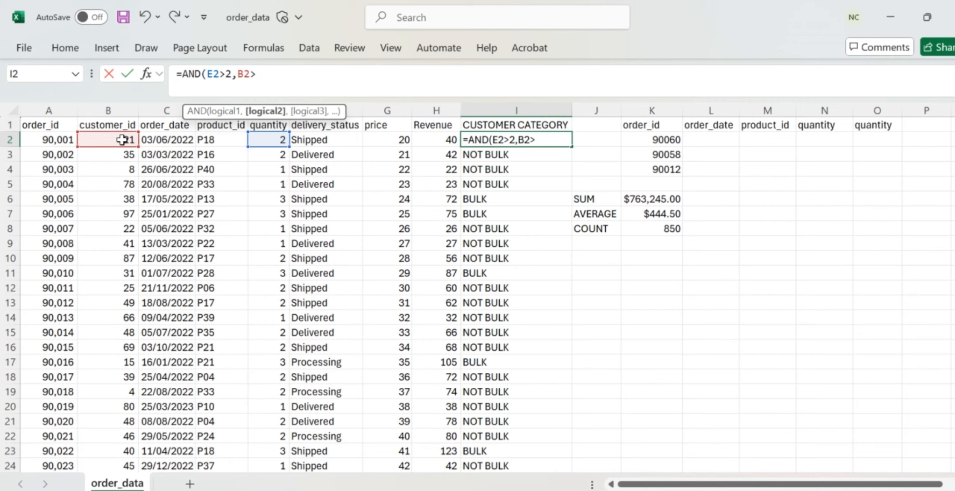
{"action": "type", "text": "20)"}
{"action": "key", "text": "Return"}
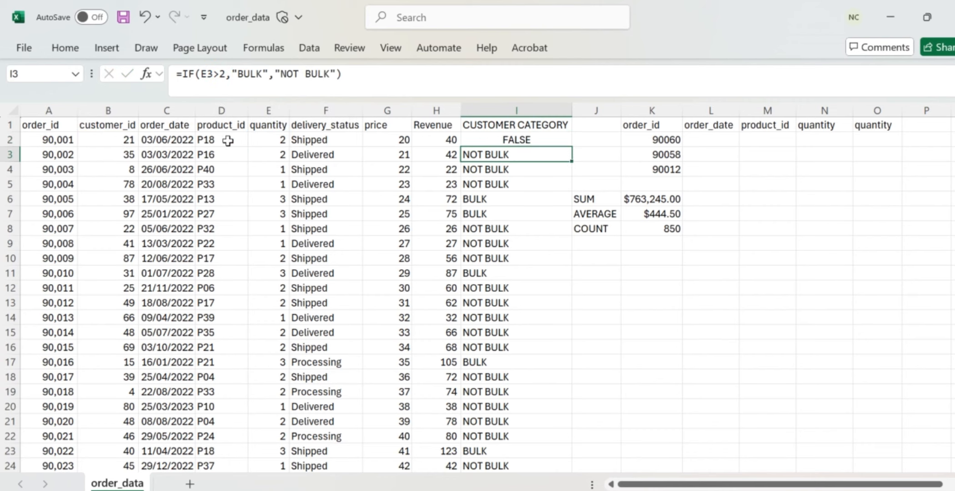
Fill the AND formula from I2 down the CUSTOMER CATEGORY column and select the result in I6
{"action": "left_click", "coordinate": [519, 139]}
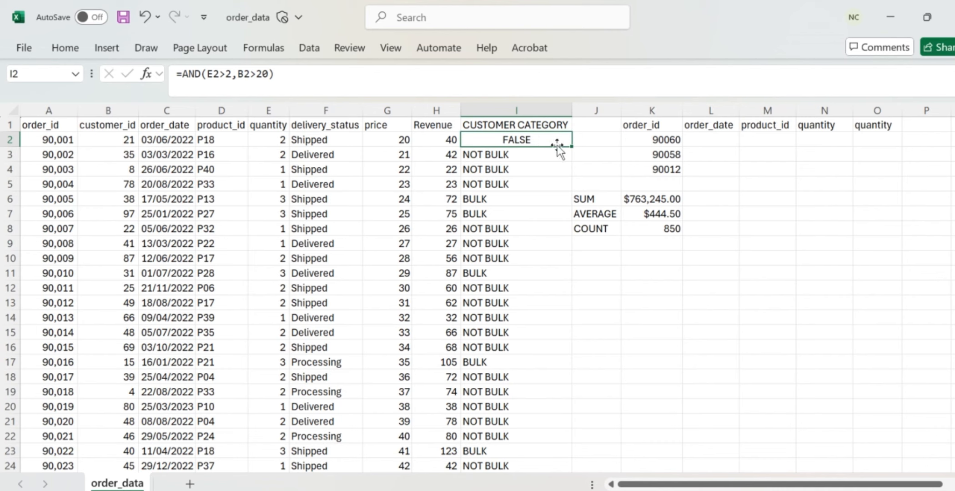
{"action": "double_click", "coordinate": [572, 146]}
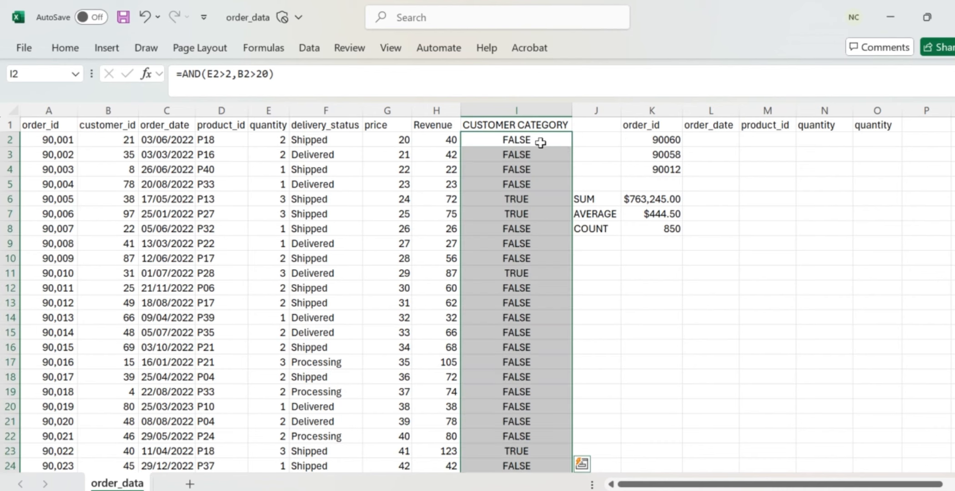
{"action": "left_click", "coordinate": [513, 202]}
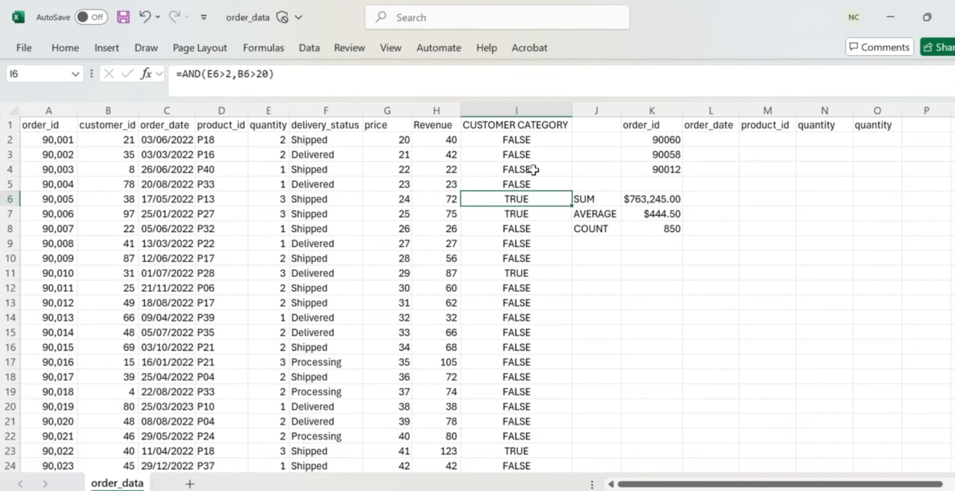
Replace the AND formula in I2 with =IF(AND(E2>2,B2>20),"BULK AND PRESTIGE","NOT BULK", nesting the AND test inside IF
{"action": "left_click", "coordinate": [526, 136]}
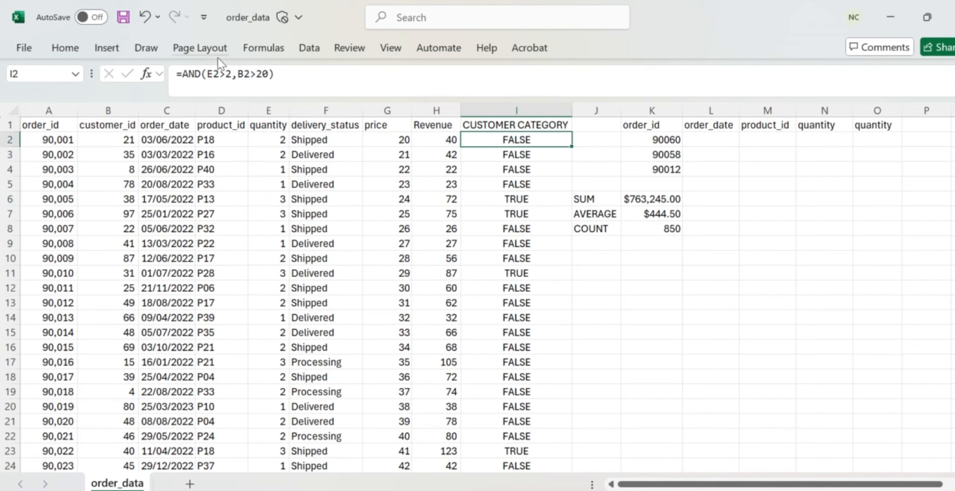
{"action": "left_click", "coordinate": [304, 75]}
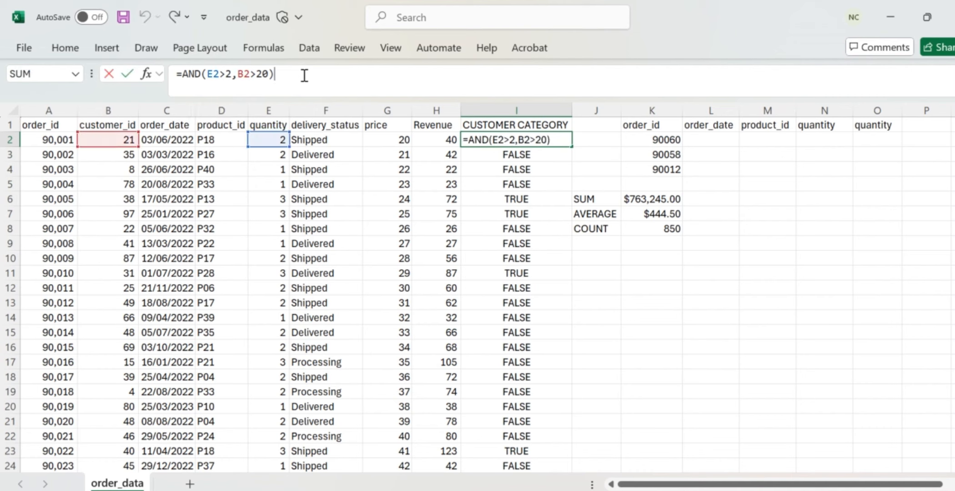
{"action": "key", "text": "BackSpace"}
{"action": "key", "text": "BackSpace"}
{"action": "key", "text": "BackSpace"}
{"action": "key", "text": "BackSpace"}
{"action": "key", "text": "BackSpace"}
{"action": "key", "text": "BackSpace"}
{"action": "key", "text": "BackSpace"}
{"action": "key", "text": "BackSpace"}
{"action": "key", "text": "BackSpace"}
{"action": "key", "text": "BackSpace"}
{"action": "key", "text": "BackSpace"}
{"action": "key", "text": "BackSpace"}
{"action": "key", "text": "BackSpace"}
{"action": "key", "text": "BackSpace"}
{"action": "key", "text": "BackSpace"}
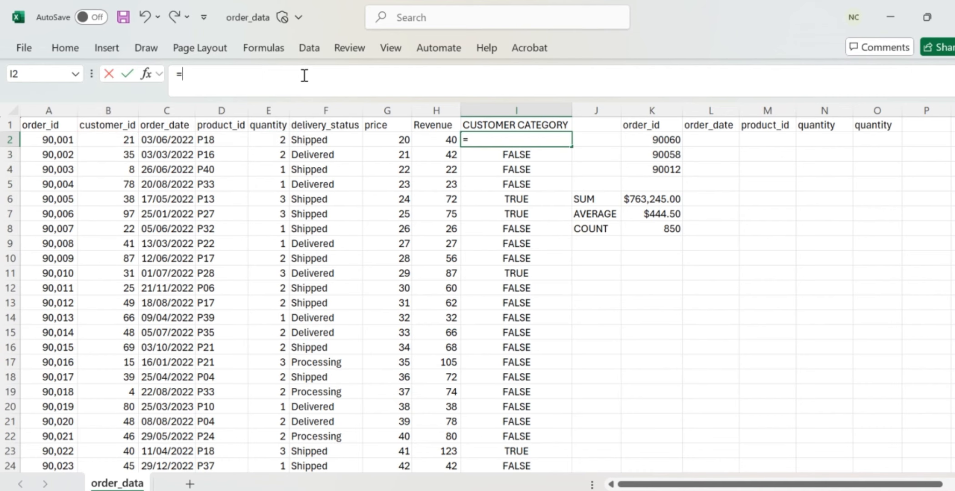
{"action": "type", "text": "IF"}
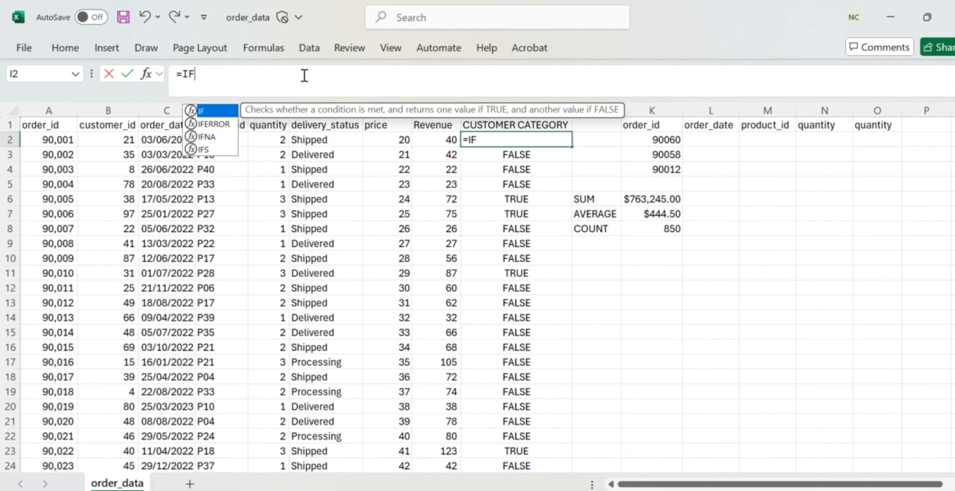
{"action": "type", "text": "("}
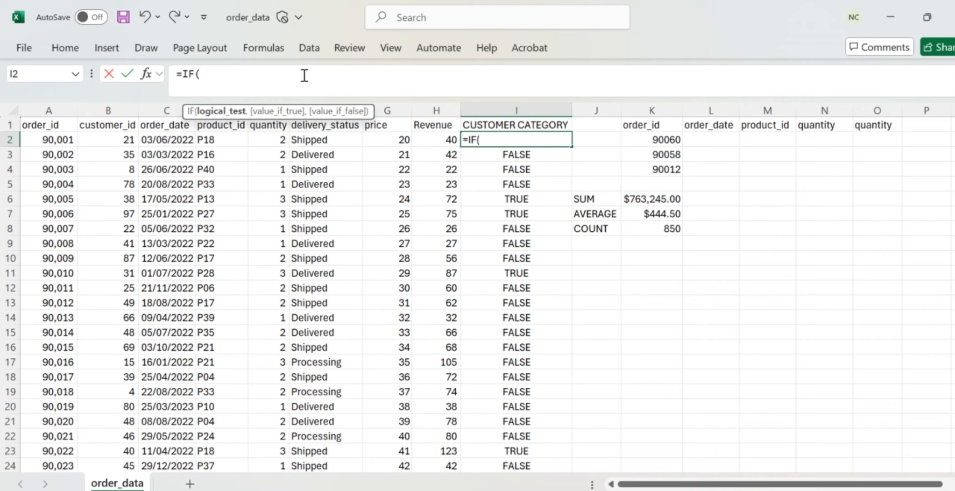
{"action": "type", "text": "AND("}
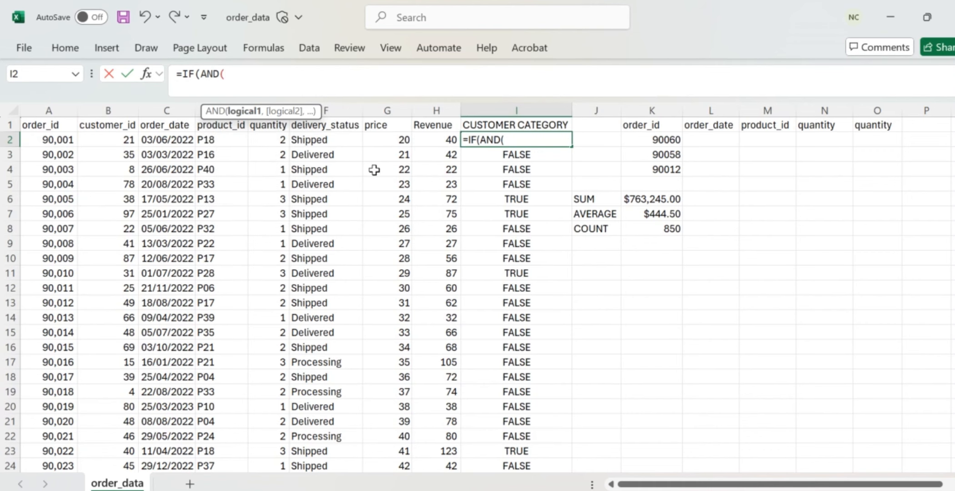
{"action": "left_click", "coordinate": [268, 140]}
{"action": "type", "text": ">2,"}
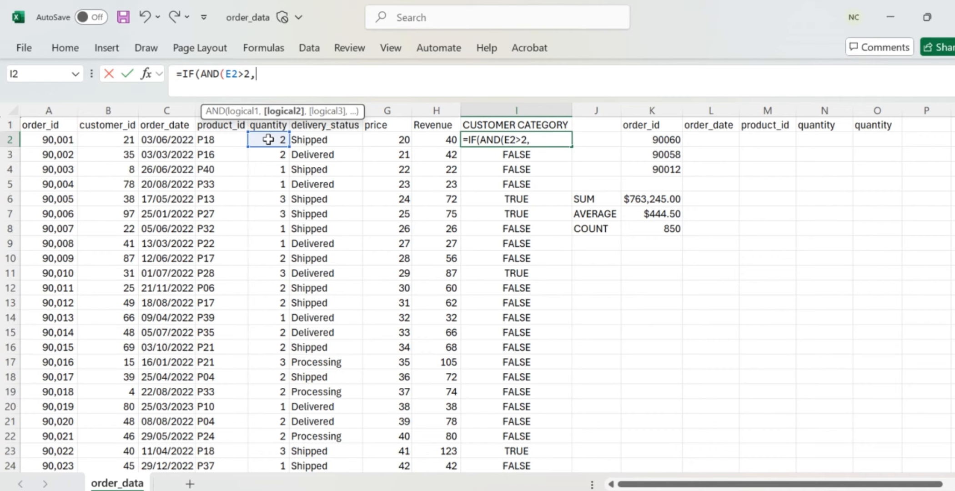
{"action": "left_click", "coordinate": [129, 140]}
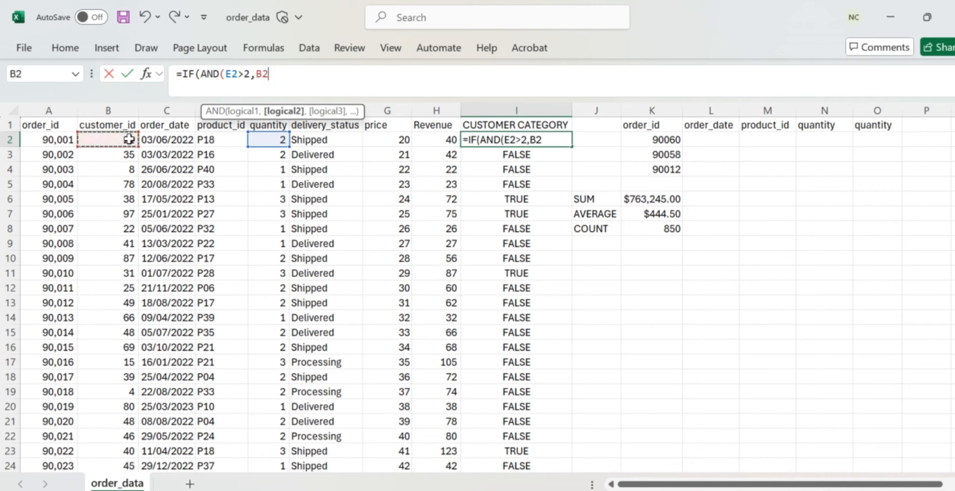
{"action": "type", "text": ">2"}
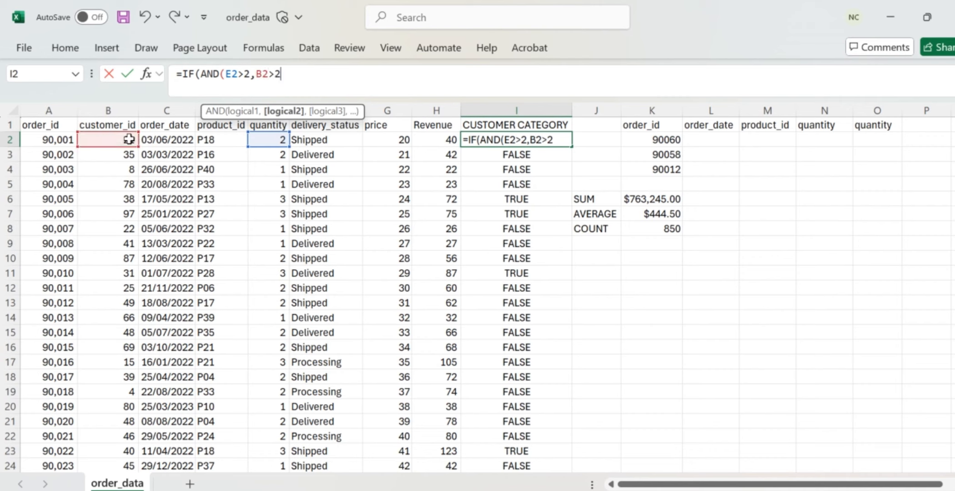
{"action": "type", "text": "0)"}
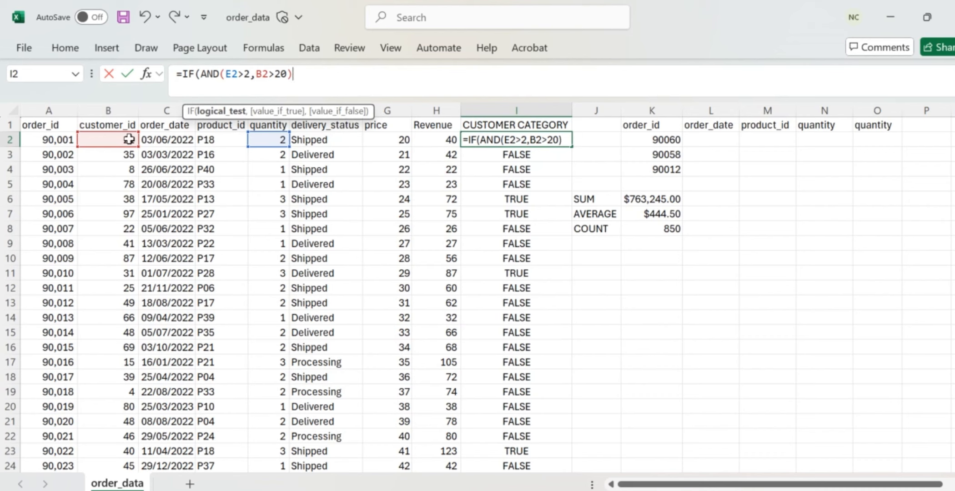
{"action": "type", "text": ","}
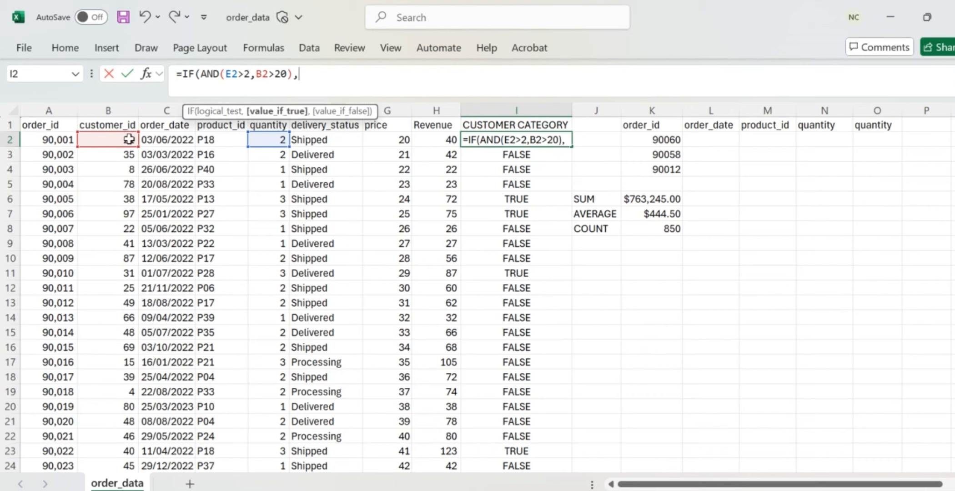
{"action": "type", "text": "\"BULK"}
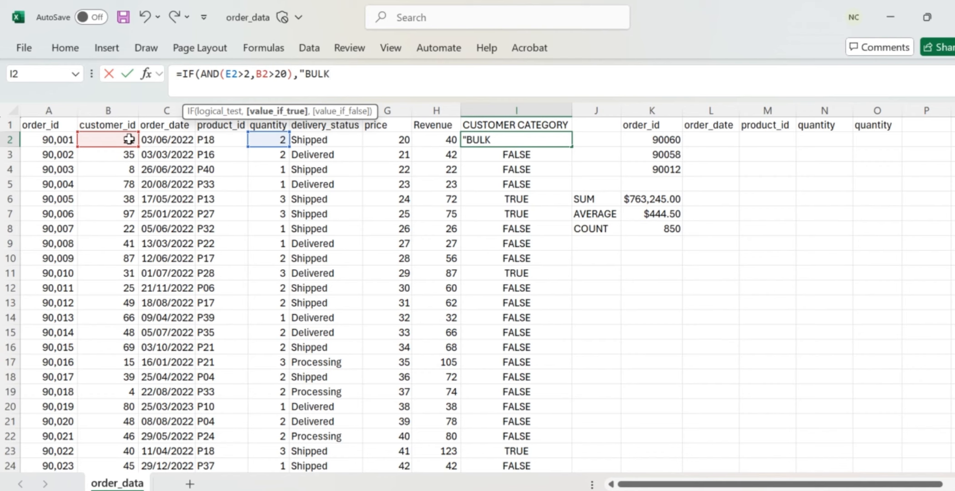
{"action": "type", "text": " AND PRESTI"}
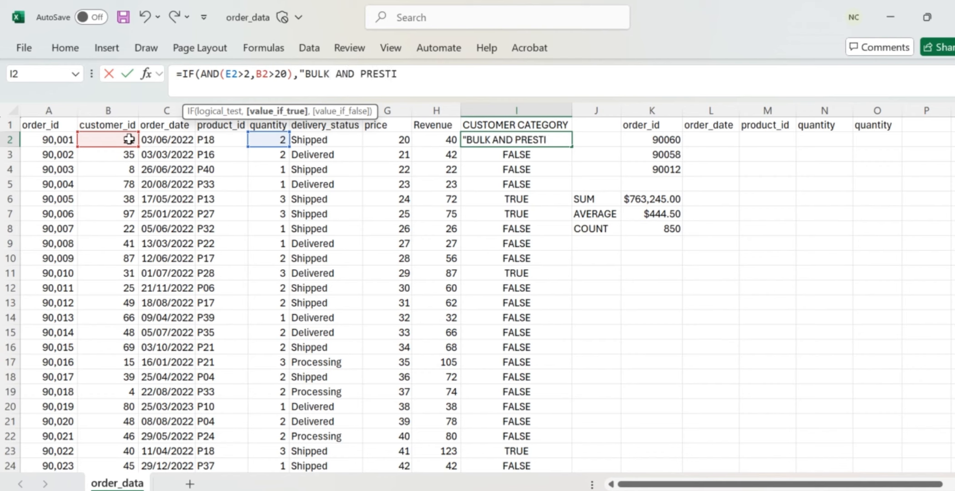
{"action": "type", "text": "GE\","}
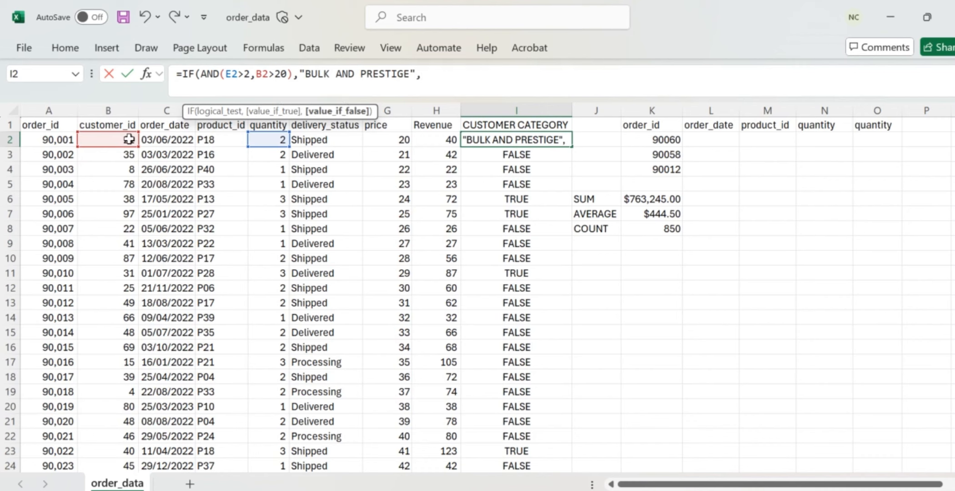
{"action": "type", "text": "\"NOT BUL"}
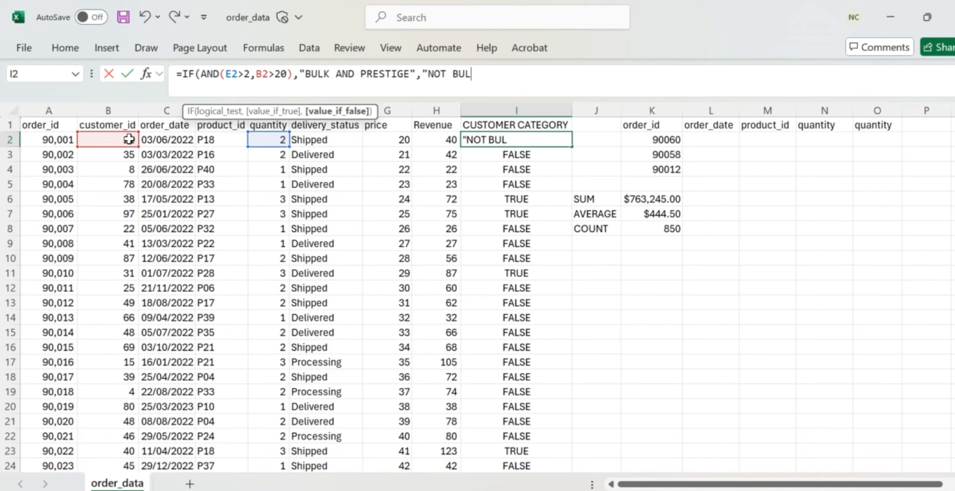
{"action": "type", "text": "K\""}
{"action": "key", "text": "Return"}
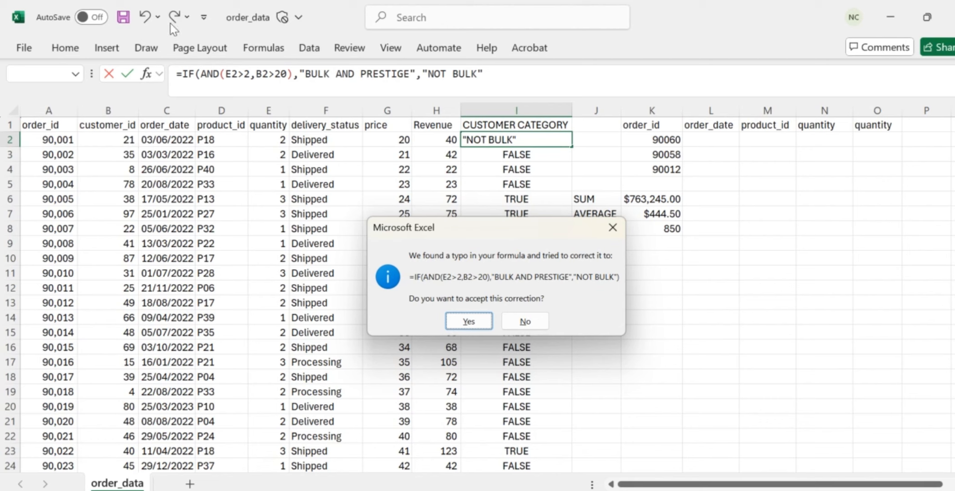
Decline the suggested formula correction and add the missing closing parenthesis at the end of the IF formula in I2
{"action": "left_click", "coordinate": [612, 228]}
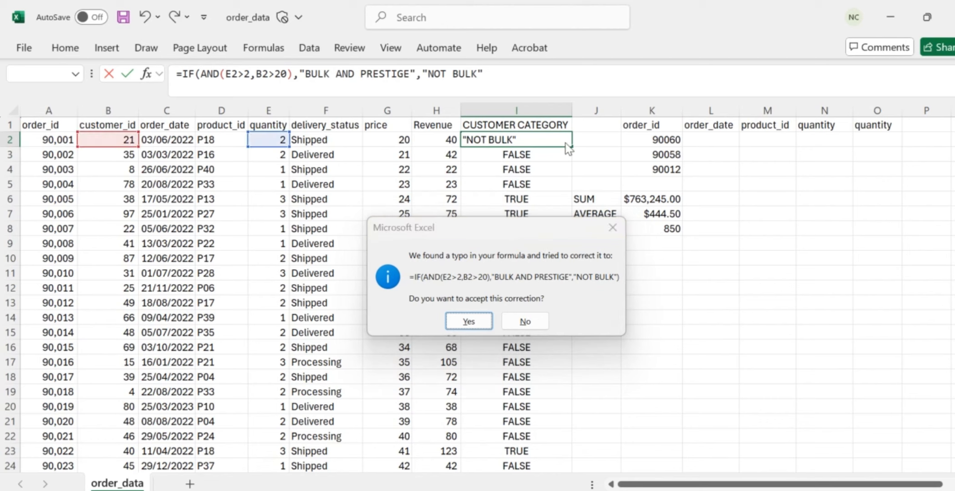
{"action": "left_click", "coordinate": [496, 306]}
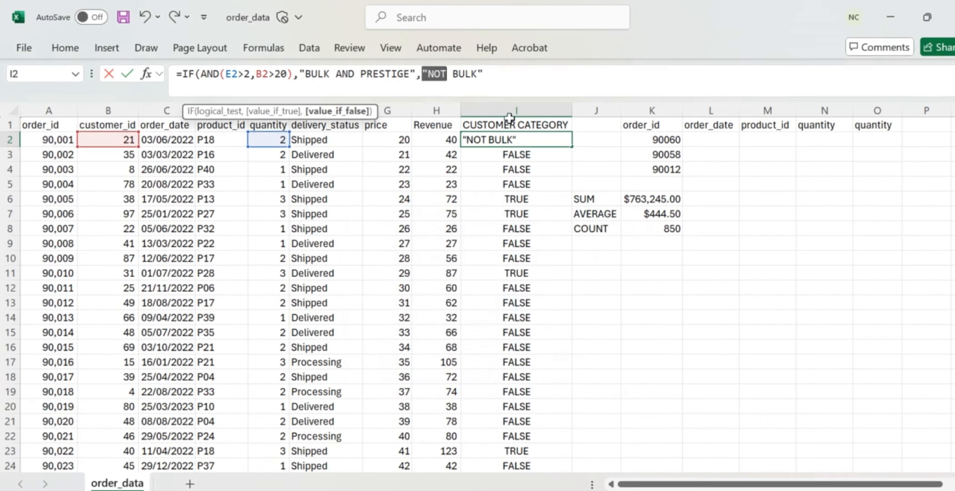
{"action": "left_click", "coordinate": [508, 80]}
{"action": "type", "text": ")"}
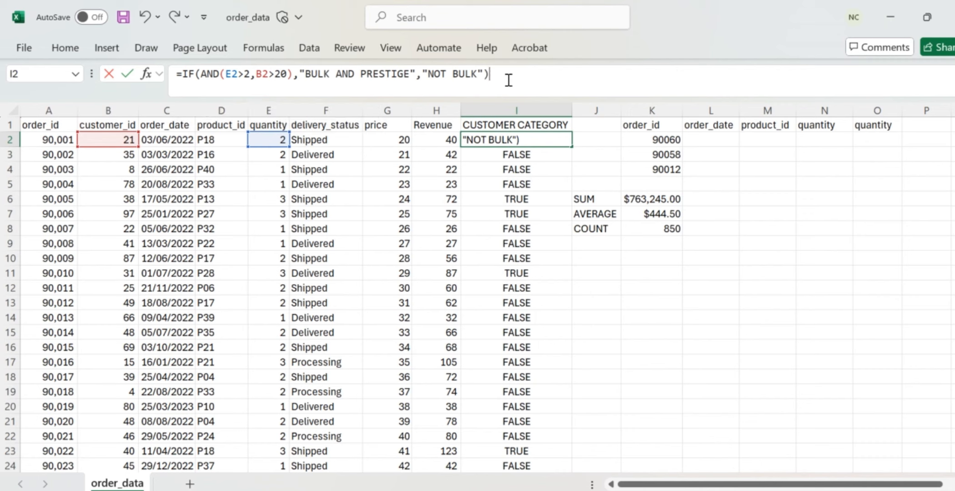
{"action": "key", "text": "Return"}
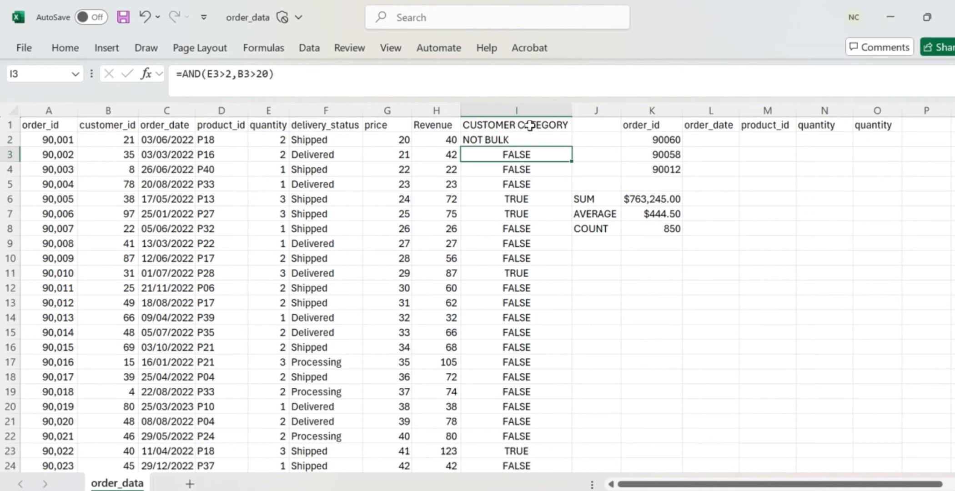
Change the value returned for a false test in the I2 formula to "LOWER TIER"
{"action": "left_click", "coordinate": [517, 141]}
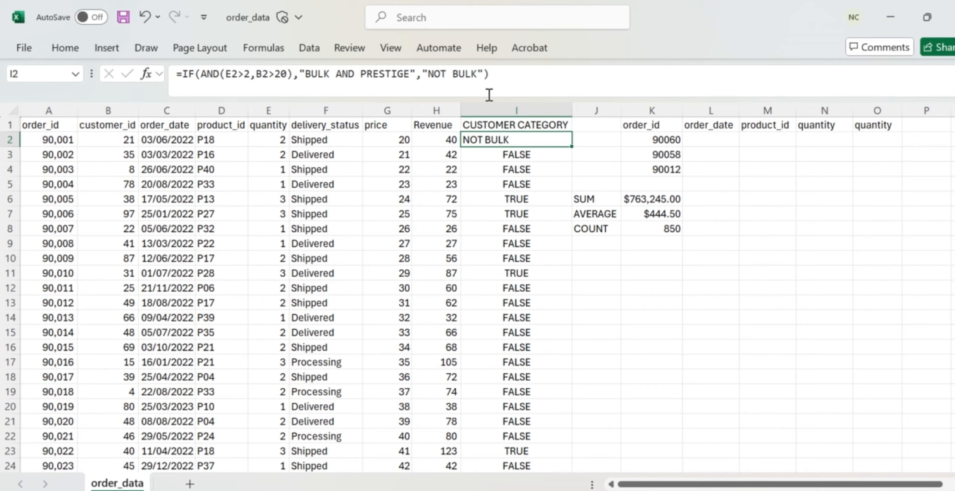
{"action": "left_click", "coordinate": [478, 74]}
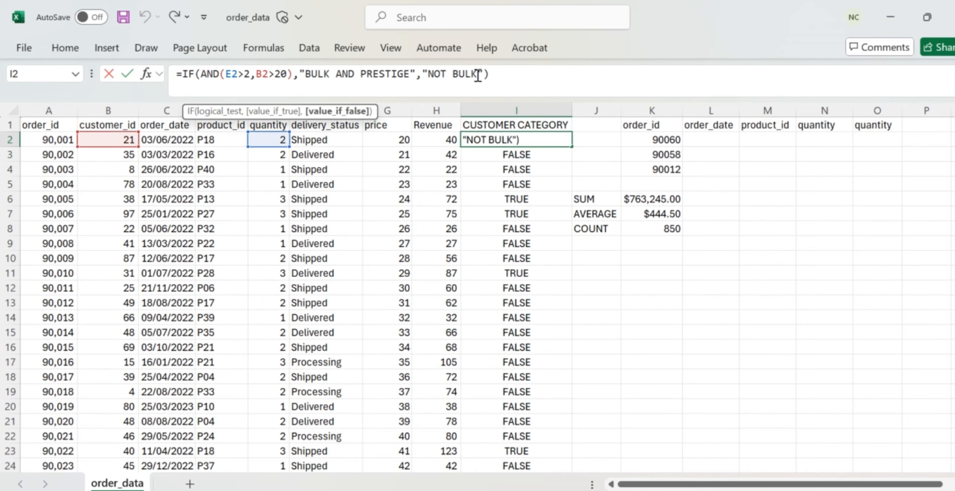
{"action": "key", "text": "BackSpace"}
{"action": "key", "text": "BackSpace"}
{"action": "key", "text": "BackSpace"}
{"action": "key", "text": "BackSpace"}
{"action": "key", "text": "BackSpace"}
{"action": "key", "text": "BackSpace"}
{"action": "key", "text": "BackSpace"}
{"action": "key", "text": "BackSpace"}
{"action": "type", "text": "LOWER"}
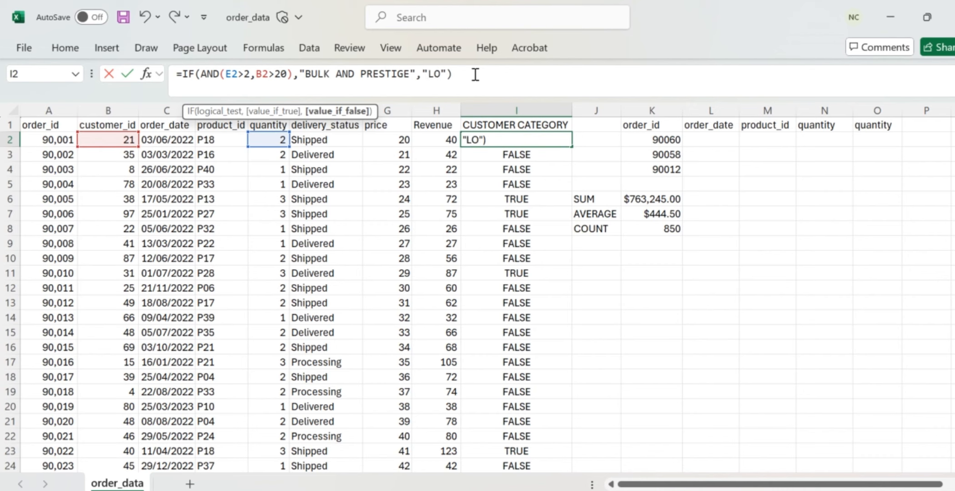
{"action": "type", "text": "ER TIER"}
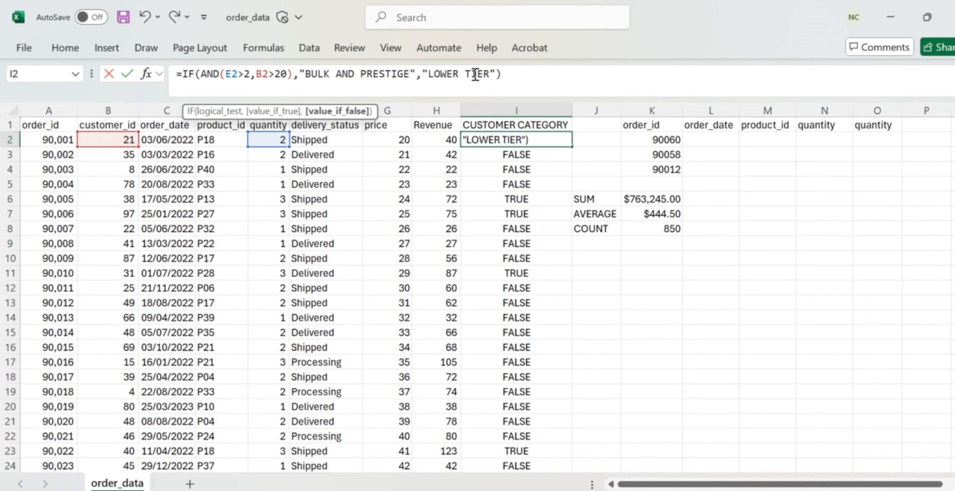
{"action": "key", "text": "Return"}
Fill the updated formula from I2 down the CUSTOMER CATEGORY column and check row 6's category against its quantity and customer_id
{"action": "left_click", "coordinate": [513, 136]}
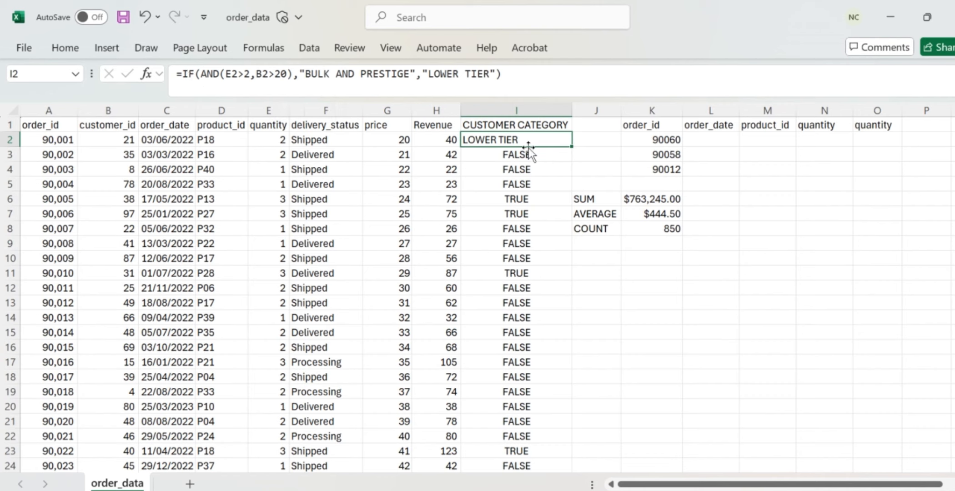
{"action": "double_click", "coordinate": [573, 148]}
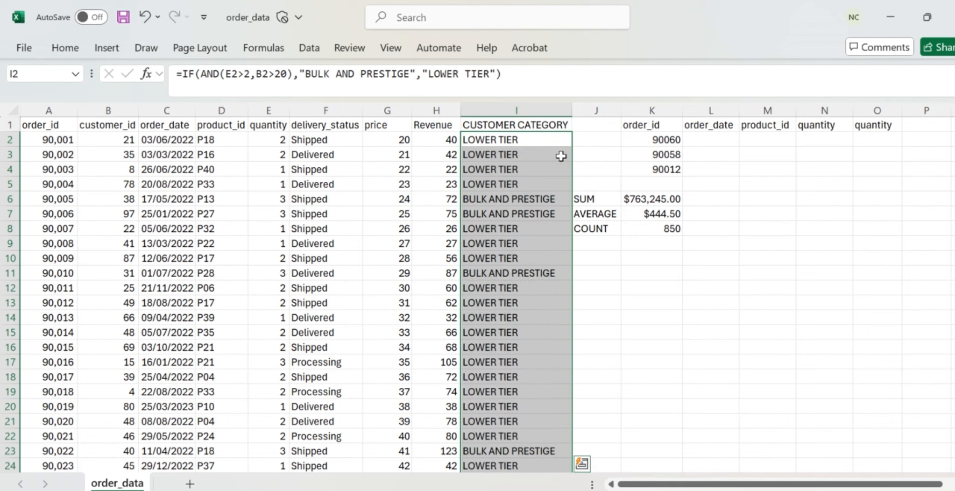
{"action": "left_click", "coordinate": [467, 198]}
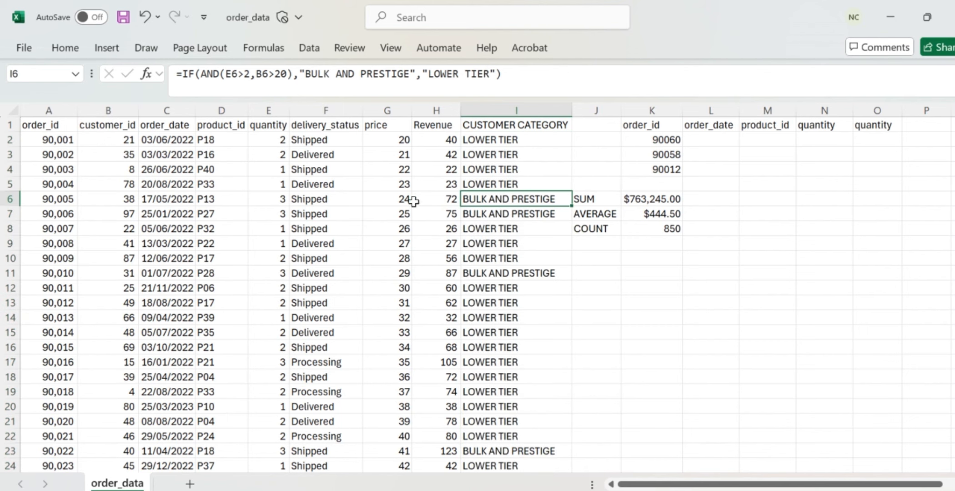
{"action": "left_click", "coordinate": [279, 203]}
{"action": "left_click", "coordinate": [132, 202]}
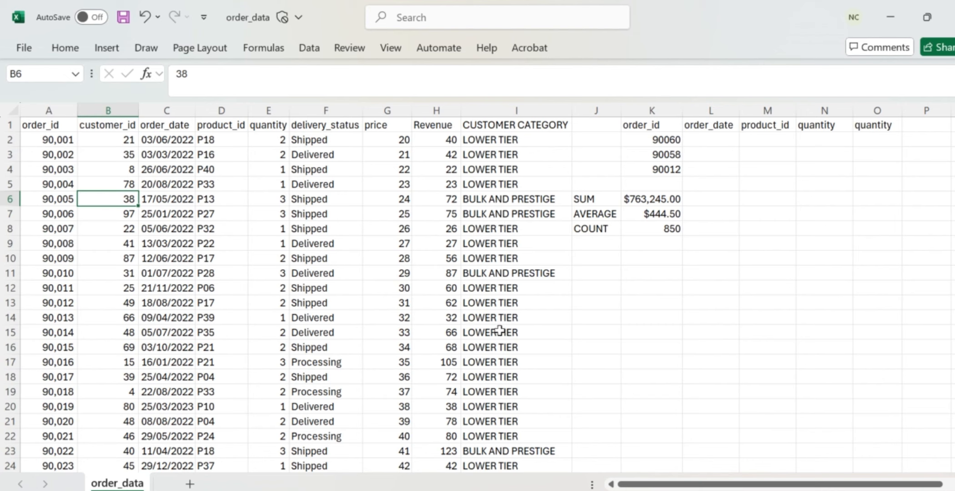
Review the IF and AND arguments of the formula in I2
{"action": "left_click", "coordinate": [509, 142]}
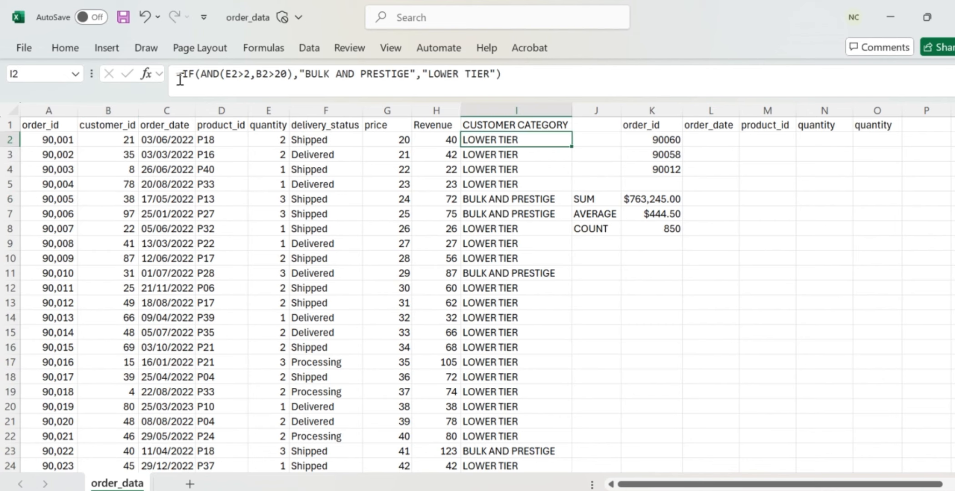
{"action": "left_click", "coordinate": [531, 76]}
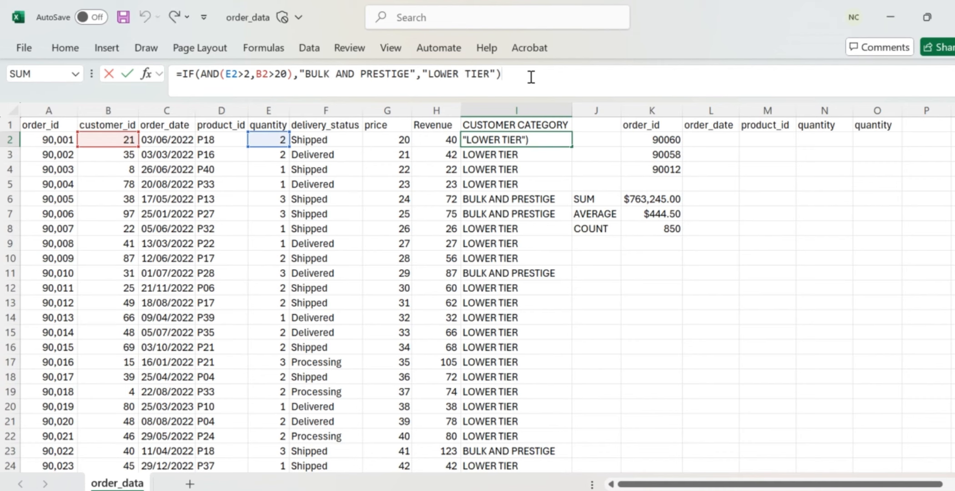
{"action": "key", "text": "Return"}
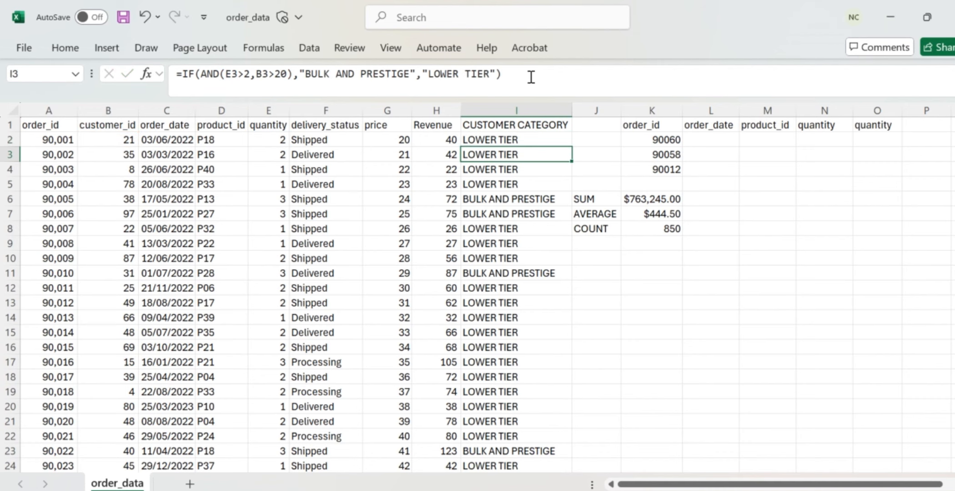
Replace AND with OR in I2 to give =IF(OR(E2>2,B2>20),"BULK AND PRESTIGE","LOWER TIER") and fill it down the CUSTOMER CATEGORY column
{"action": "left_click", "coordinate": [523, 139]}
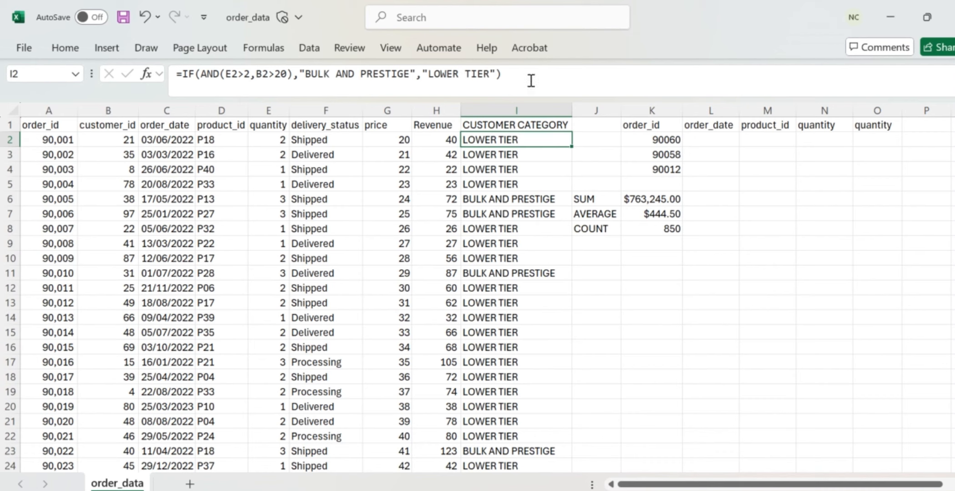
{"action": "left_click", "coordinate": [513, 75]}
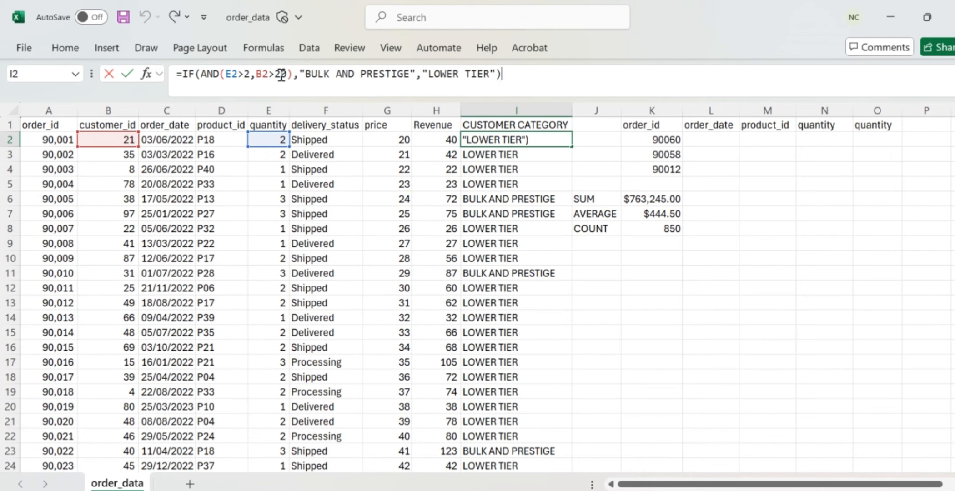
{"action": "left_click", "coordinate": [221, 74]}
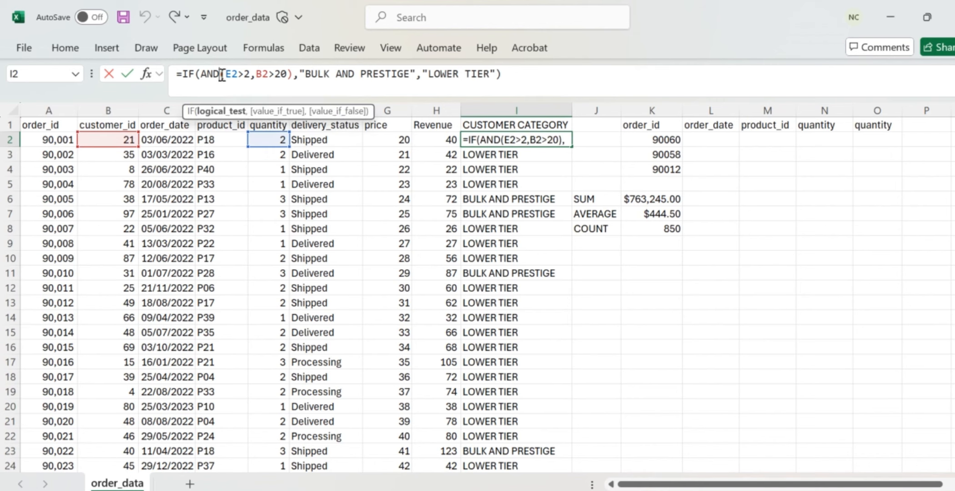
{"action": "key", "text": "BackSpace"}
{"action": "key", "text": "BackSpace"}
{"action": "key", "text": "BackSpace"}
{"action": "type", "text": "OR"}
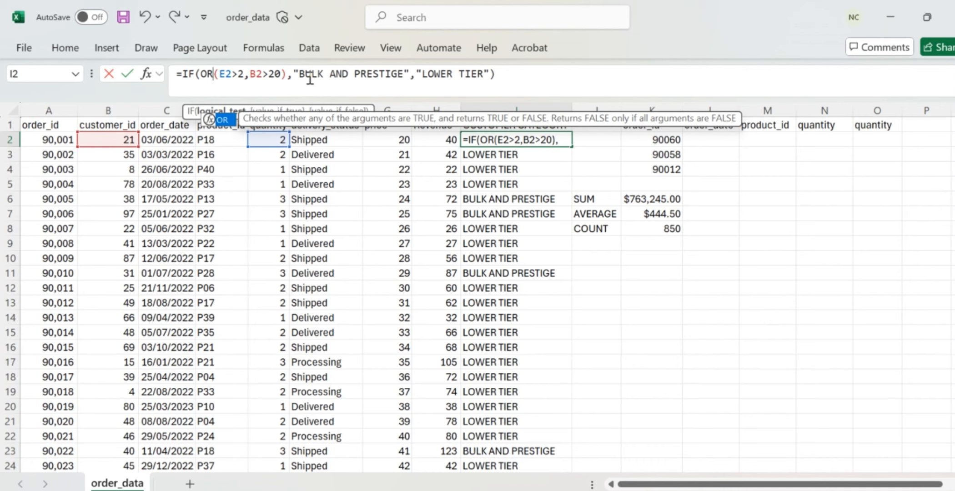
{"action": "left_click", "coordinate": [296, 78]}
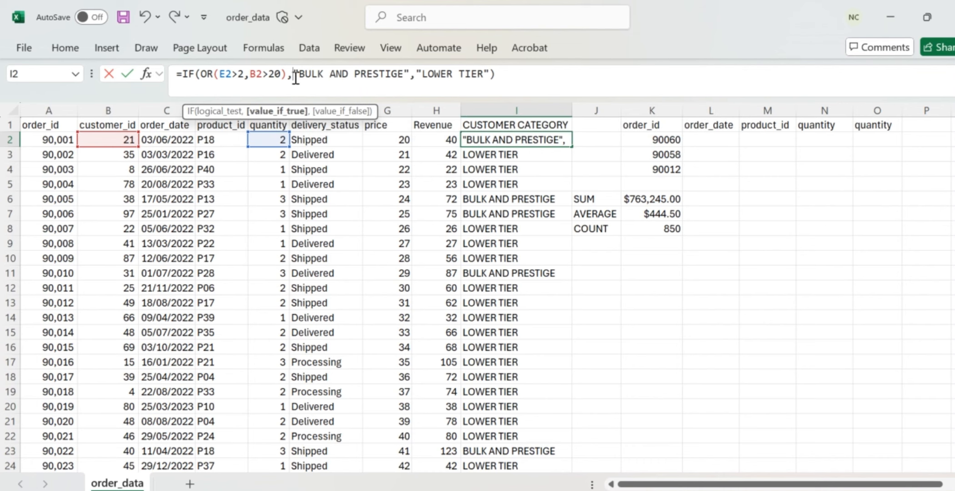
{"action": "left_click", "coordinate": [233, 75]}
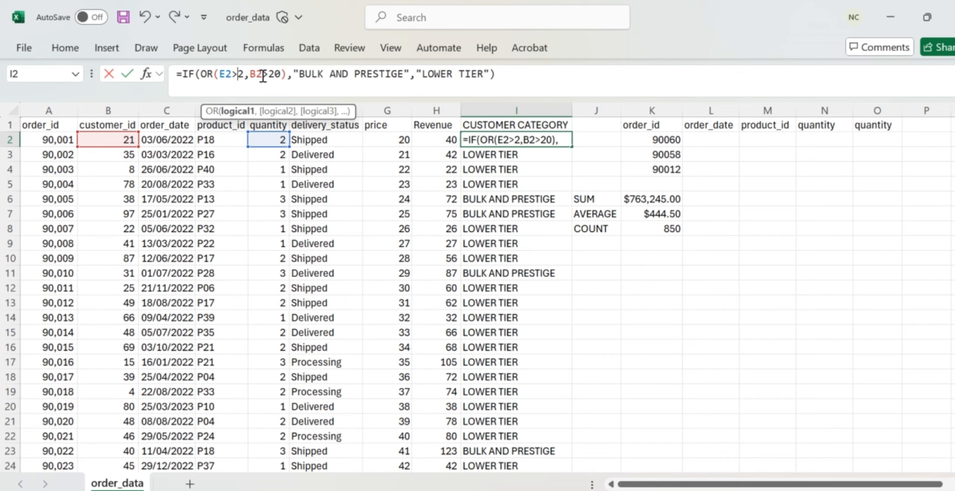
{"action": "key", "text": "Return"}
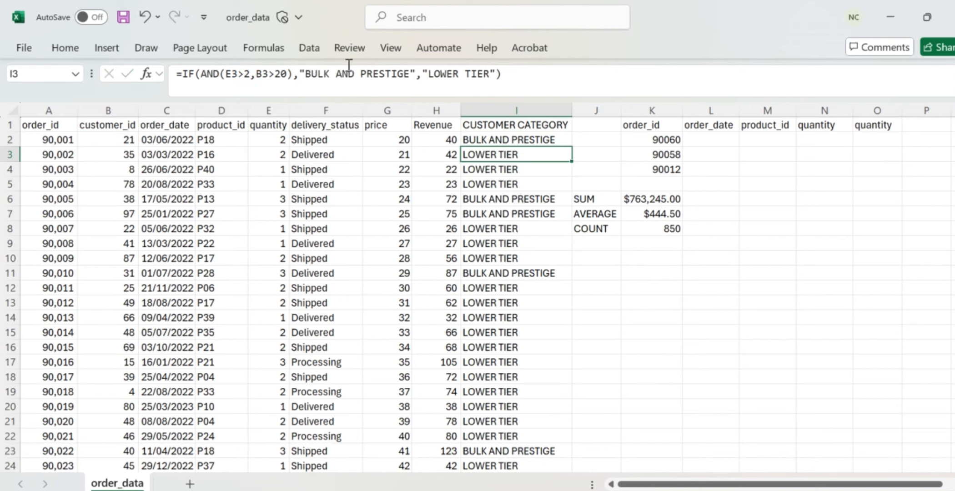
{"action": "left_click", "coordinate": [492, 135]}
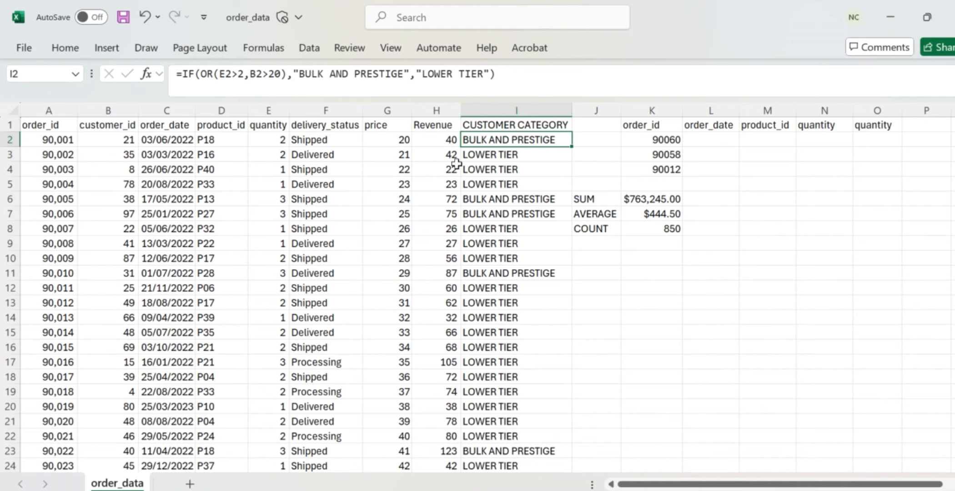
{"action": "double_click", "coordinate": [570, 149]}
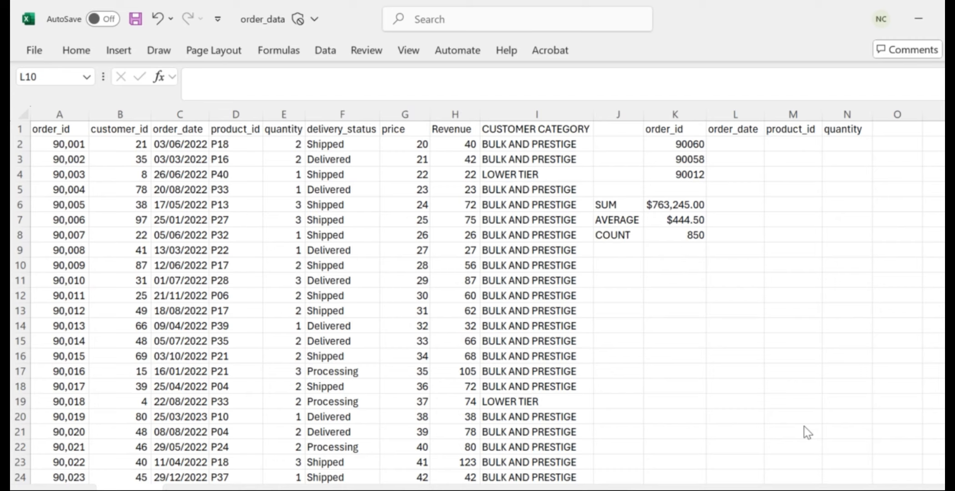
Start a VLOOKUP formula in L2 under order_date, using the order_id in K2 as the lookup value
{"action": "left_click", "coordinate": [733, 144]}
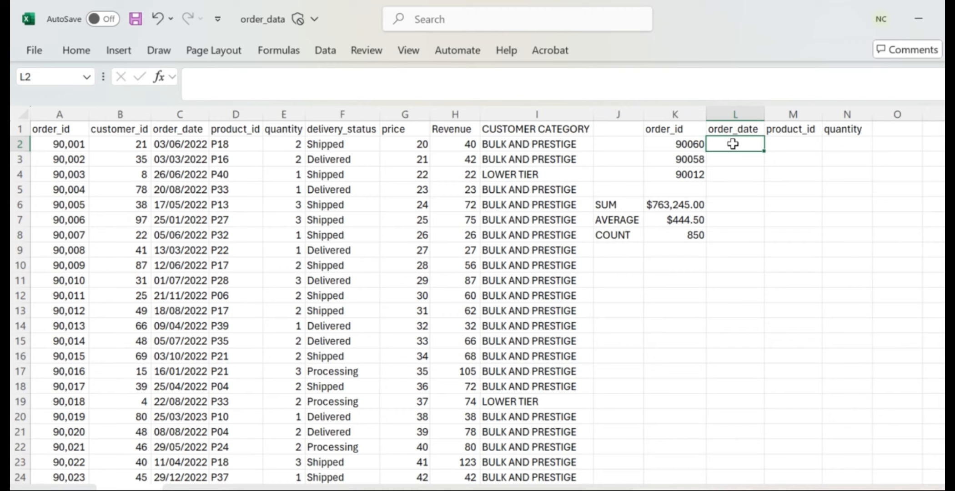
{"action": "type", "text": "="}
{"action": "type", "text": "VLOOKUP("}
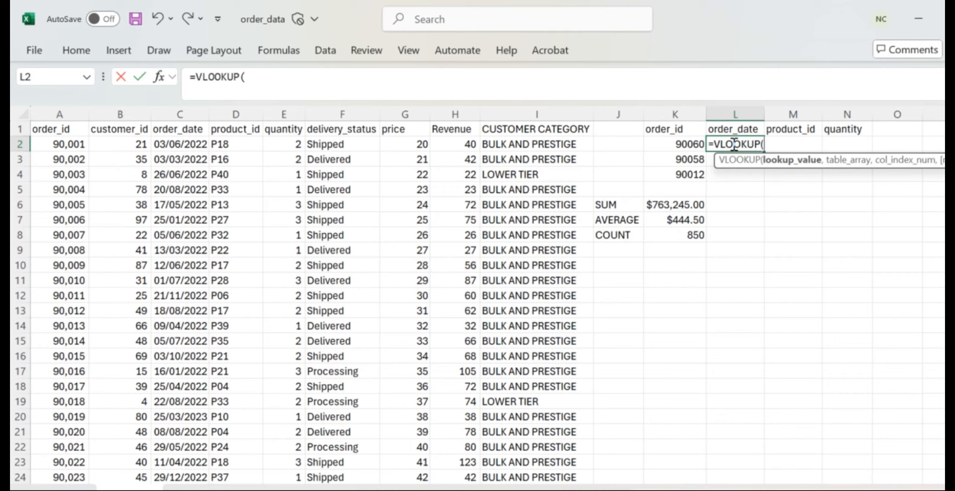
{"action": "left_click", "coordinate": [678, 143]}
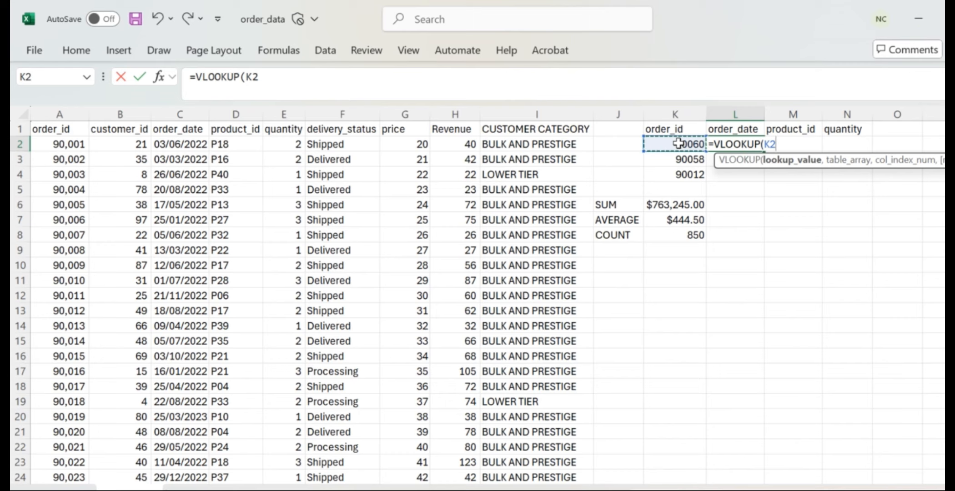
{"action": "type", "text": ","}
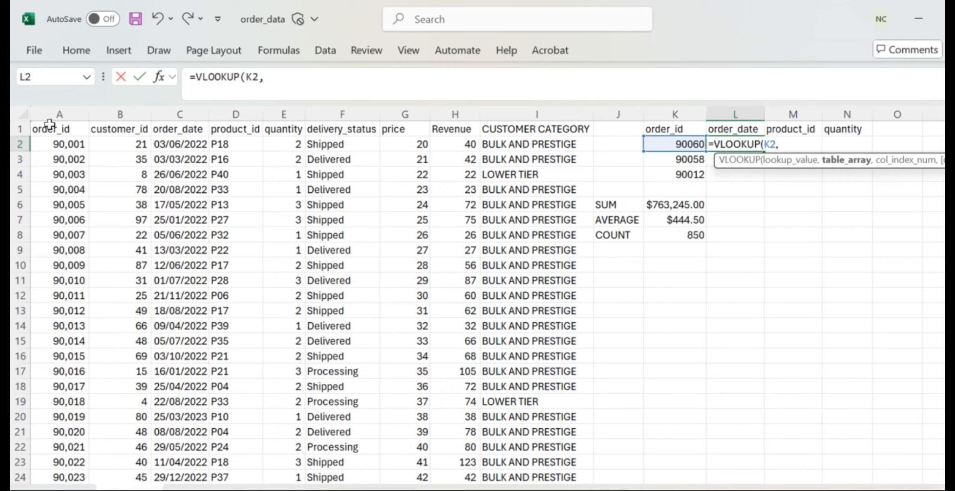
Set the VLOOKUP table array to A1:G854, covering the order data from order_id to price
{"action": "left_click_drag", "start_coordinate": [51, 125], "coordinate": [421, 206]}
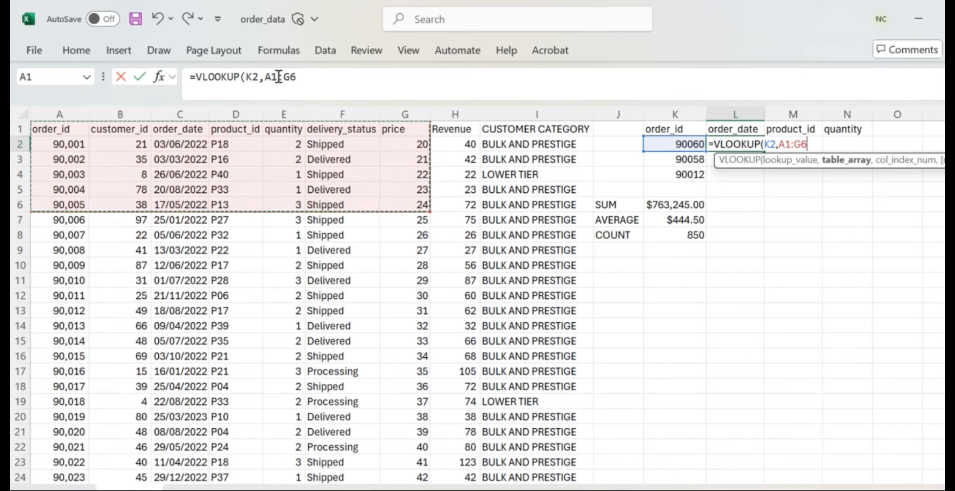
{"action": "left_click", "coordinate": [299, 77]}
{"action": "key", "text": "BackSpace"}
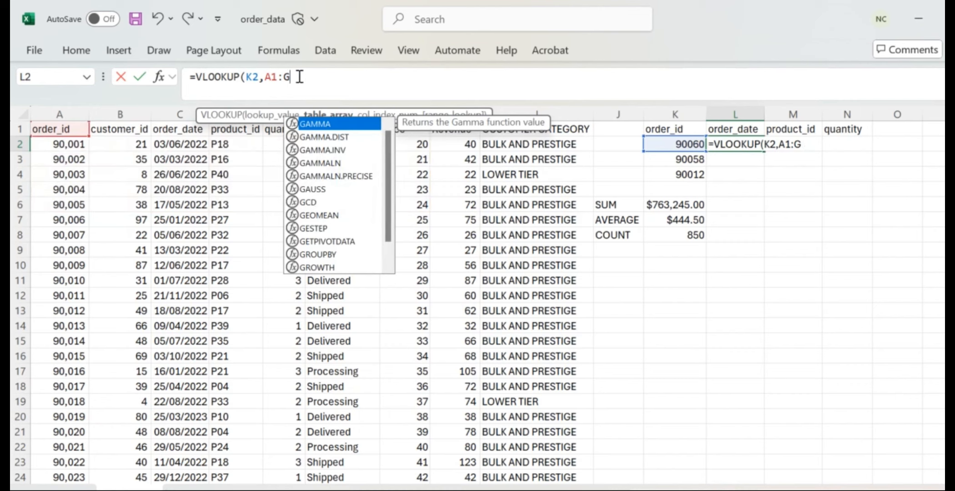
{"action": "type", "text": "85"}
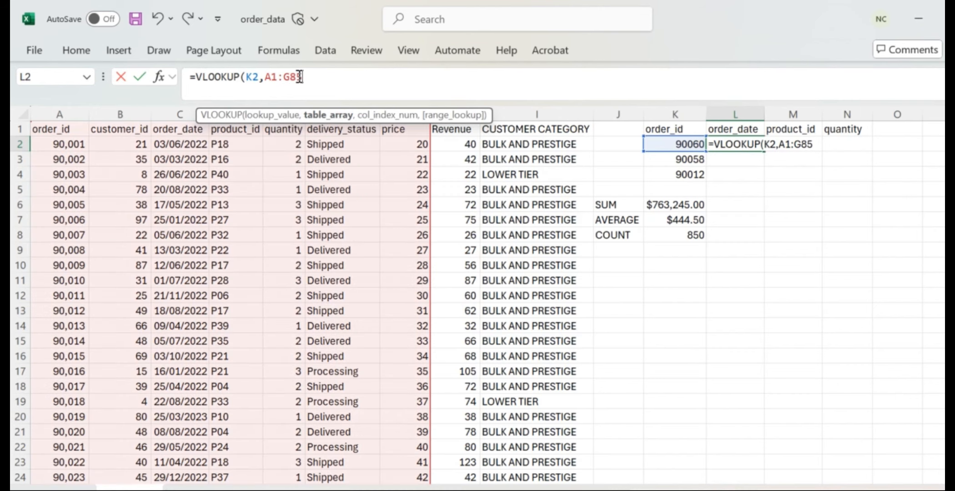
{"action": "type", "text": "4,"}
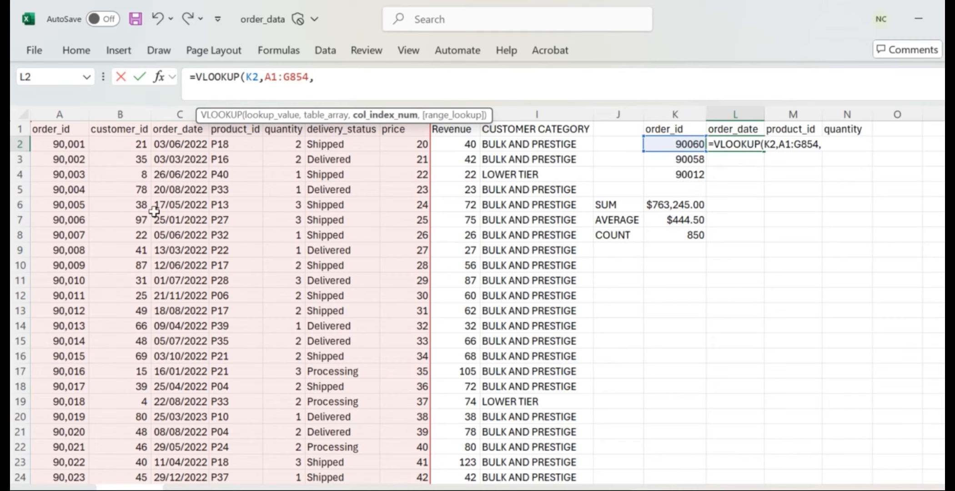
Complete the VLOOKUP in L2 with column index 3 and FALSE for an exact match, and select the resulting cell
{"action": "type", "text": "3,"}
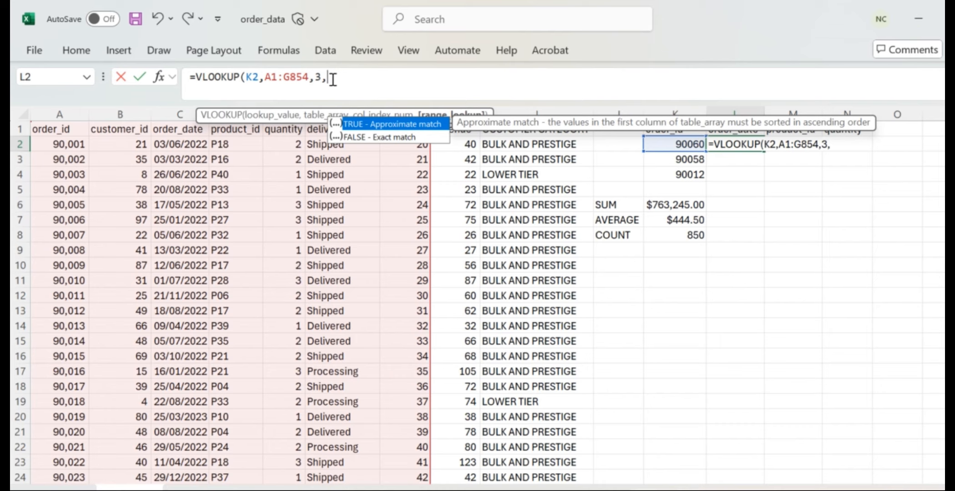
{"action": "type", "text": "FALSE"}
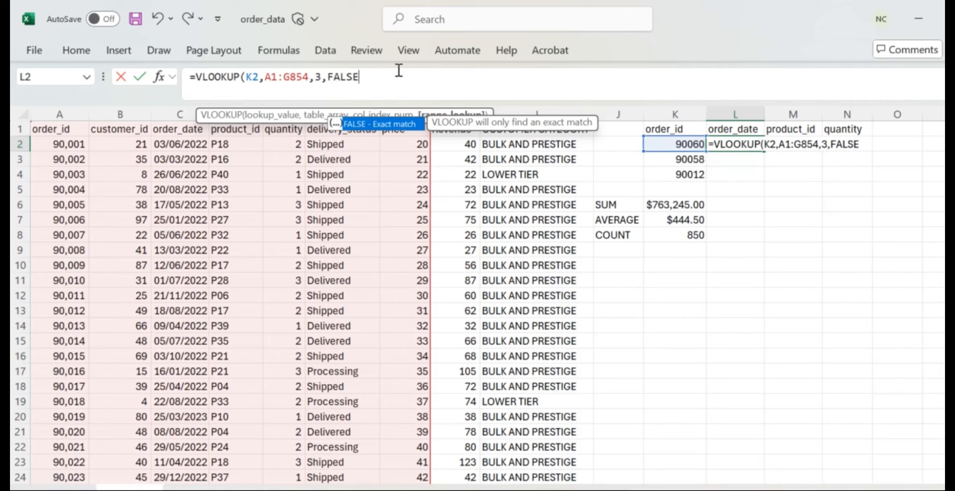
{"action": "key", "text": "BackSpace"}
{"action": "key", "text": "BackSpace"}
{"action": "key", "text": "BackSpace"}
{"action": "key", "text": "BackSpace"}
{"action": "key", "text": "BackSpace"}
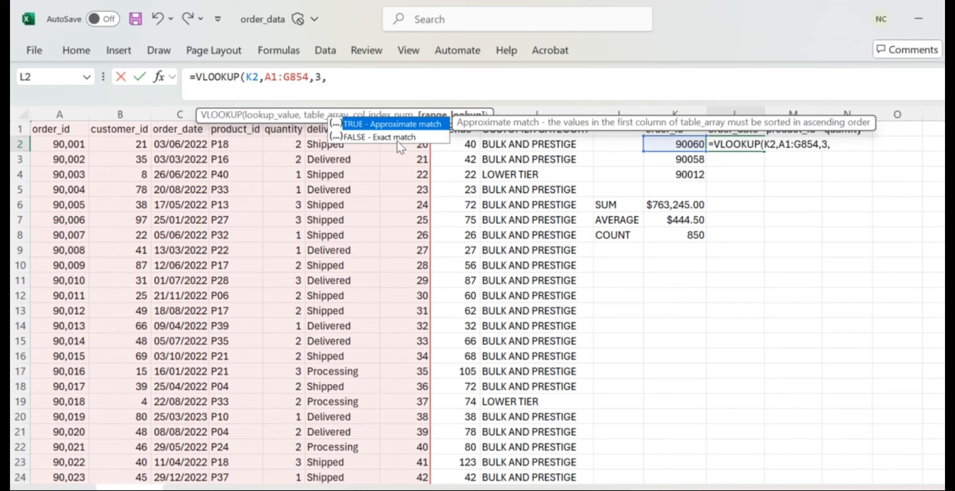
{"action": "type", "text": "FALSE"}
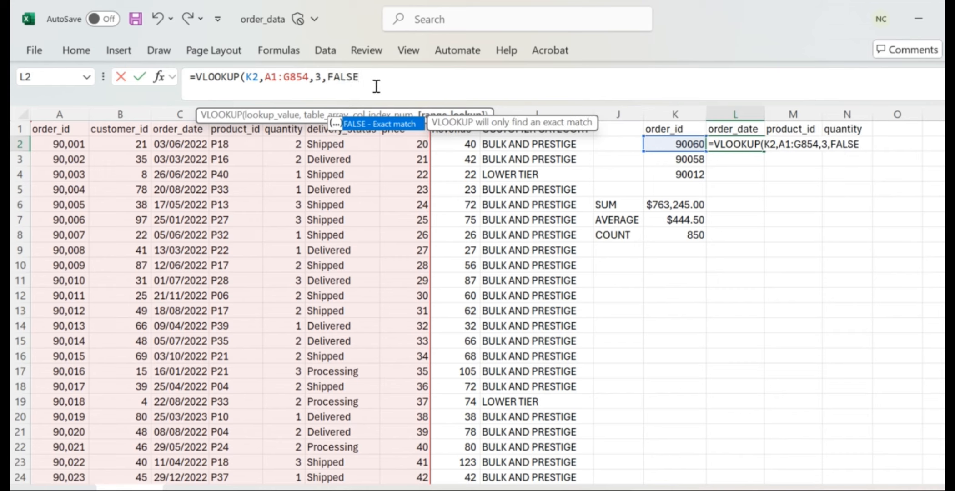
{"action": "type", "text": ")"}
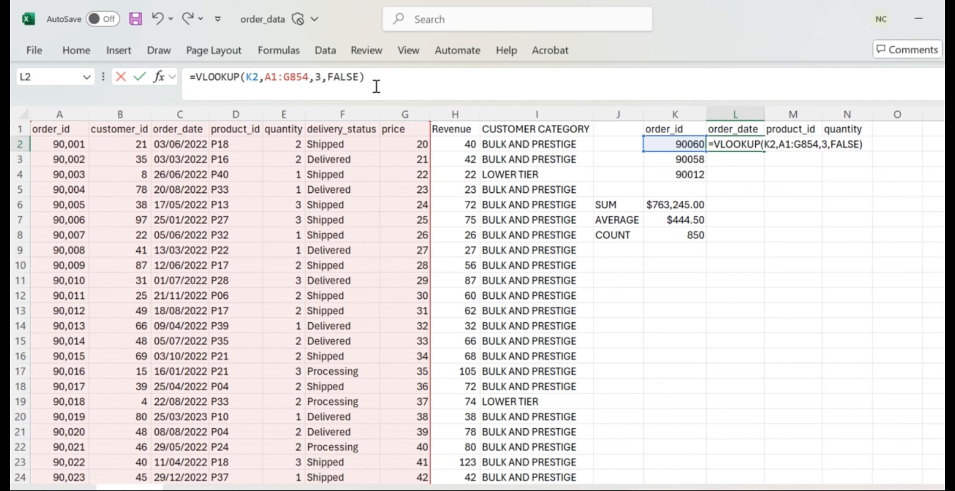
{"action": "key", "text": "Return"}
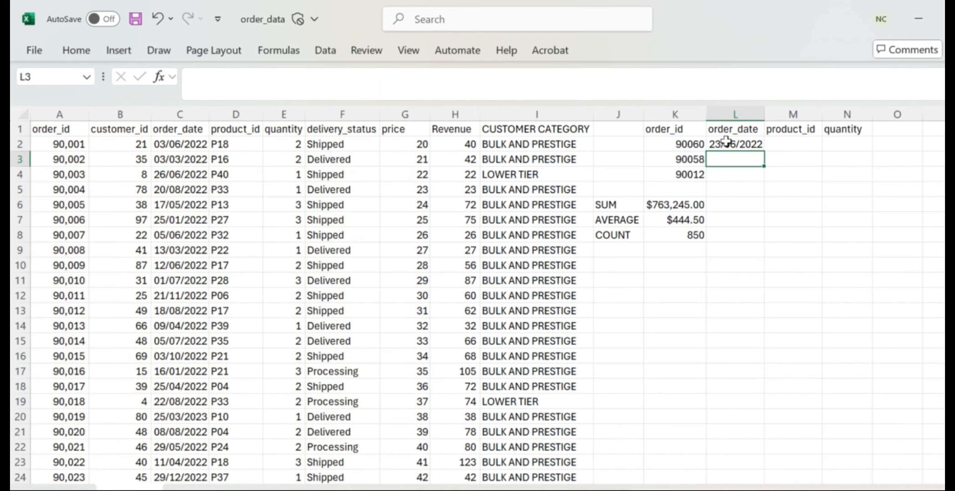
{"action": "left_click", "coordinate": [748, 146]}
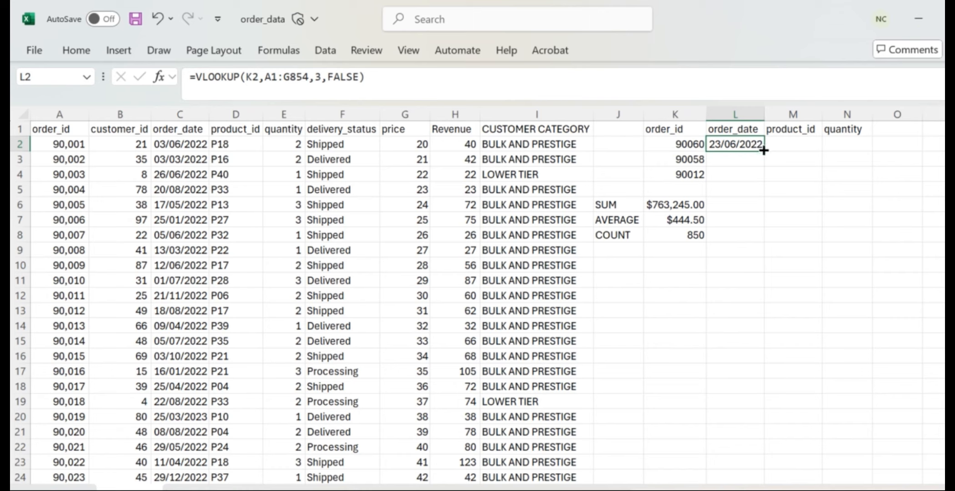
Fill the order_date VLOOKUP from L2 down to L4 for the remaining order_ids
{"action": "double_click", "coordinate": [764, 151]}
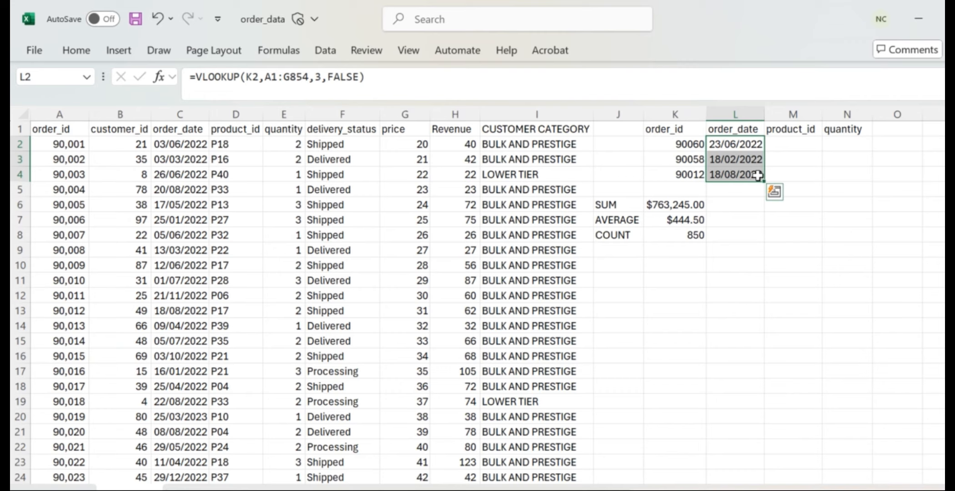
Start a VLOOKUP in M2 under product_id, with K2 as the lookup value and A1:F854 as the table array
{"action": "left_click", "coordinate": [798, 144]}
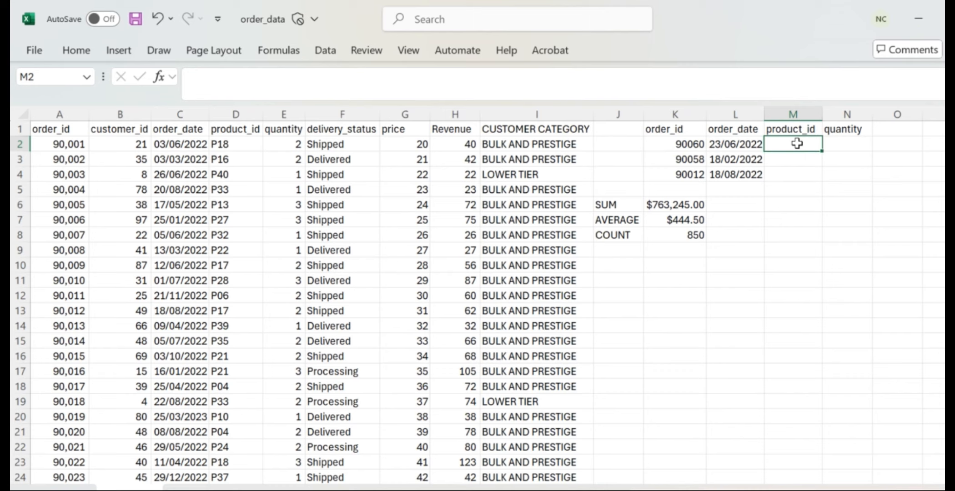
{"action": "type", "text": "=VLOOKU"}
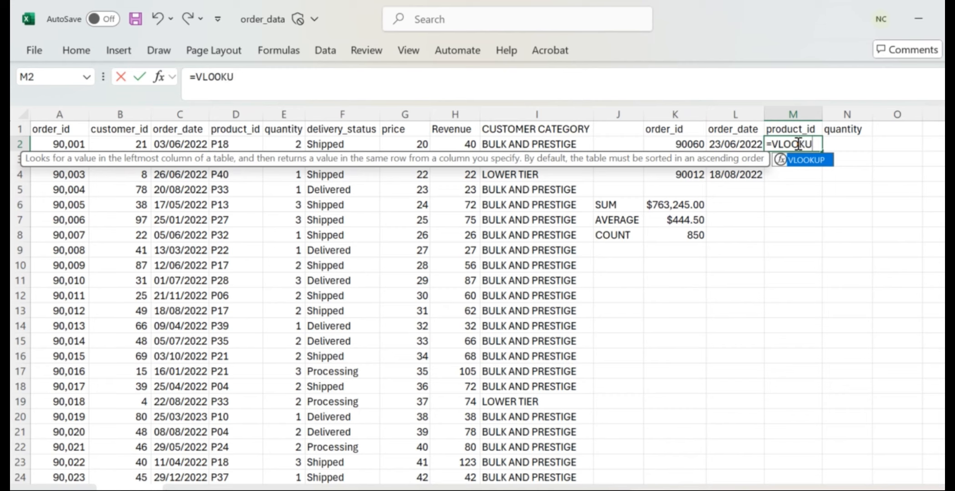
{"action": "type", "text": "P("}
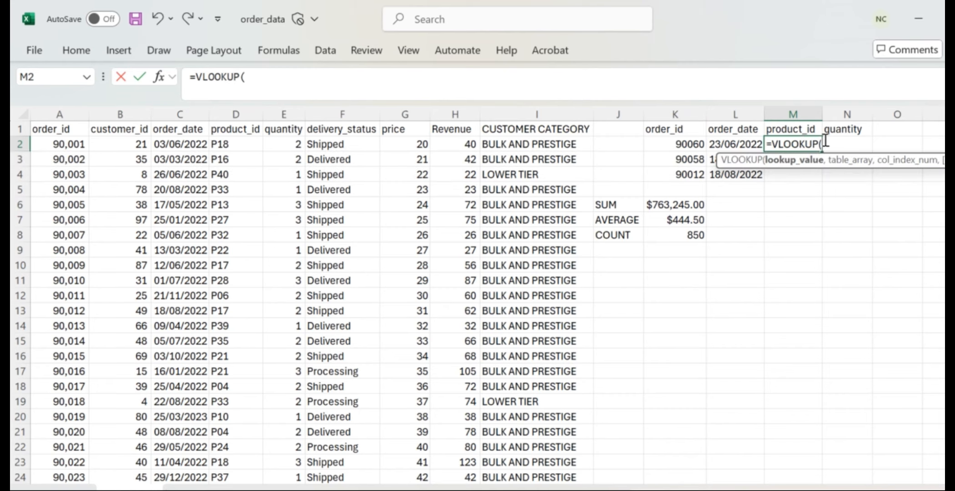
{"action": "left_click", "coordinate": [689, 146]}
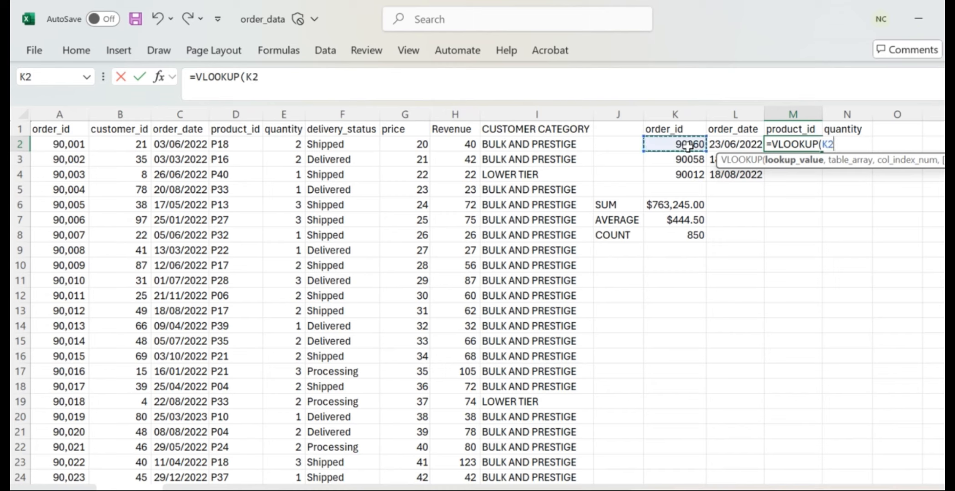
{"action": "type", "text": ","}
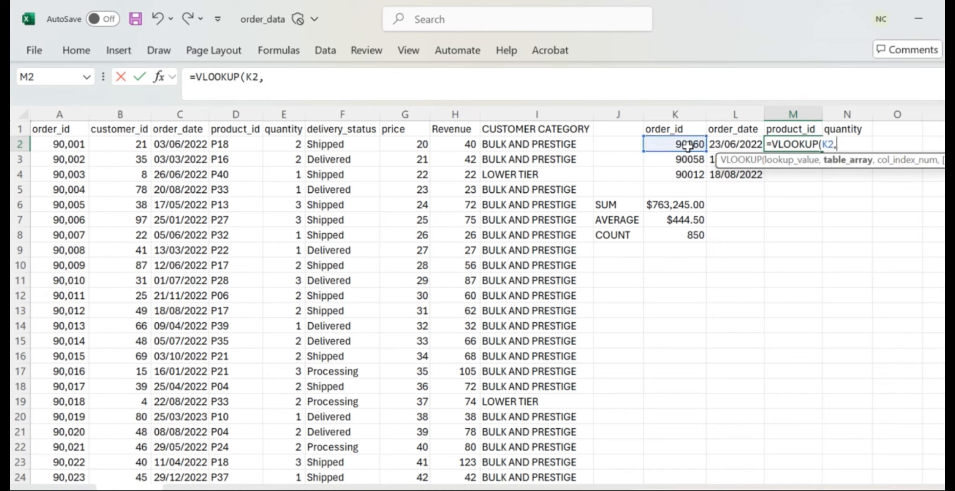
{"action": "type", "text": "A1"}
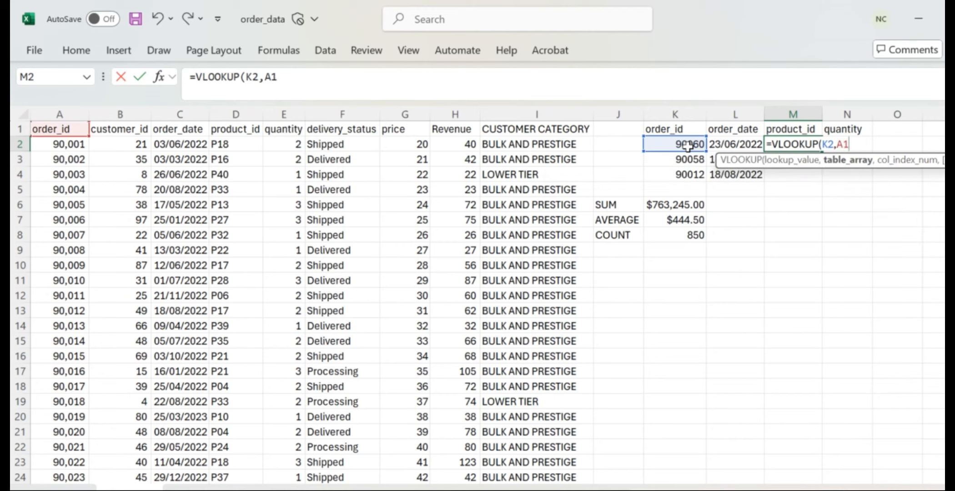
{"action": "type", "text": ":F"}
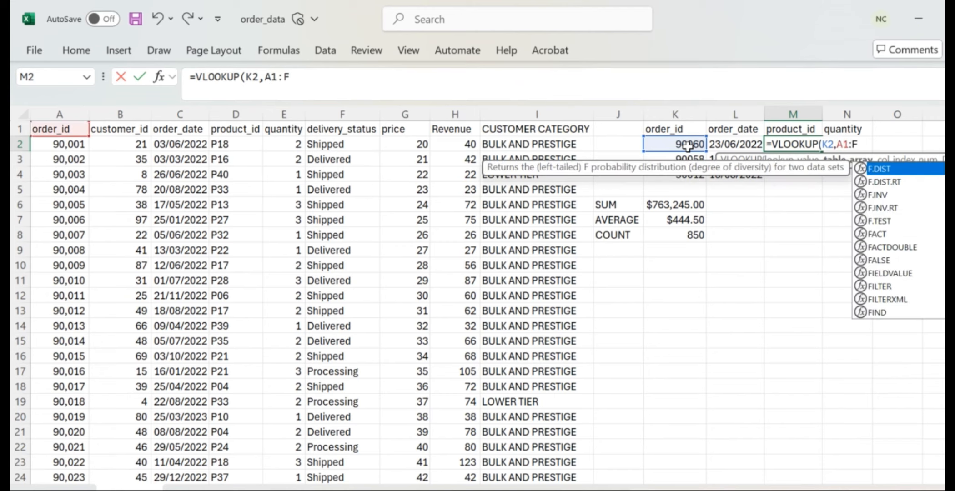
{"action": "type", "text": "854"}
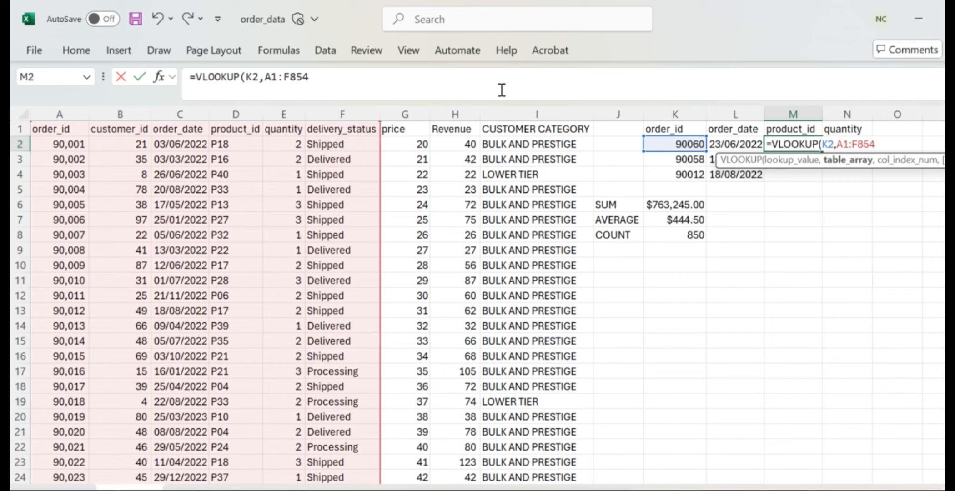
Complete the VLOOKUP in M2 with column index 4 and FALSE for an exact match, and fill it down to M4
{"action": "type", "text": ","}
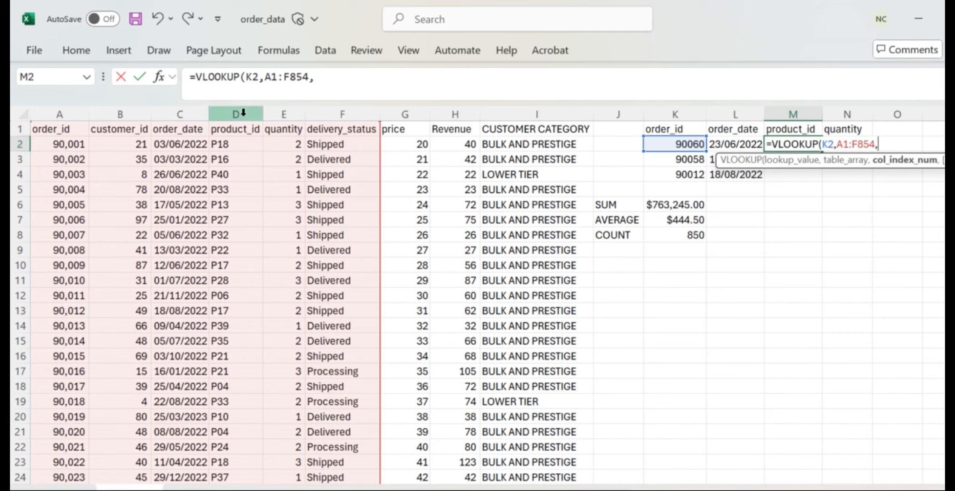
{"action": "left_click", "coordinate": [356, 80]}
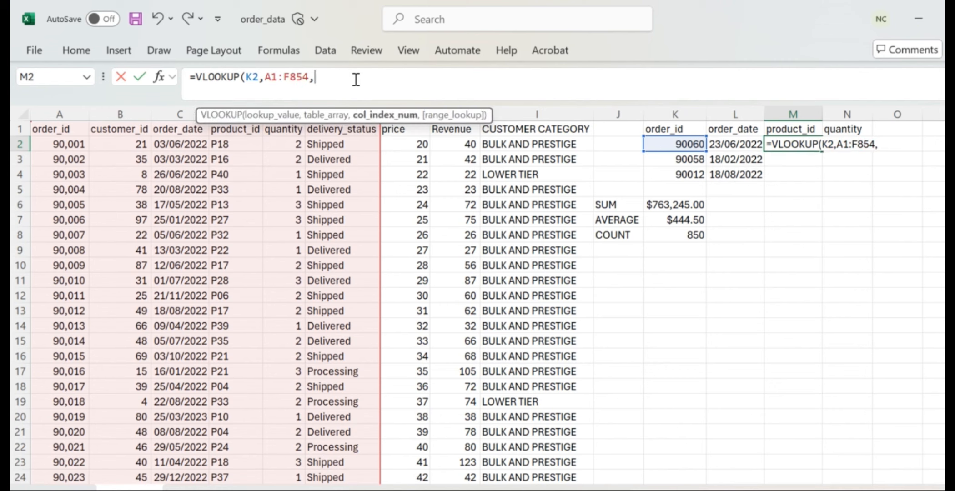
{"action": "type", "text": "4,"}
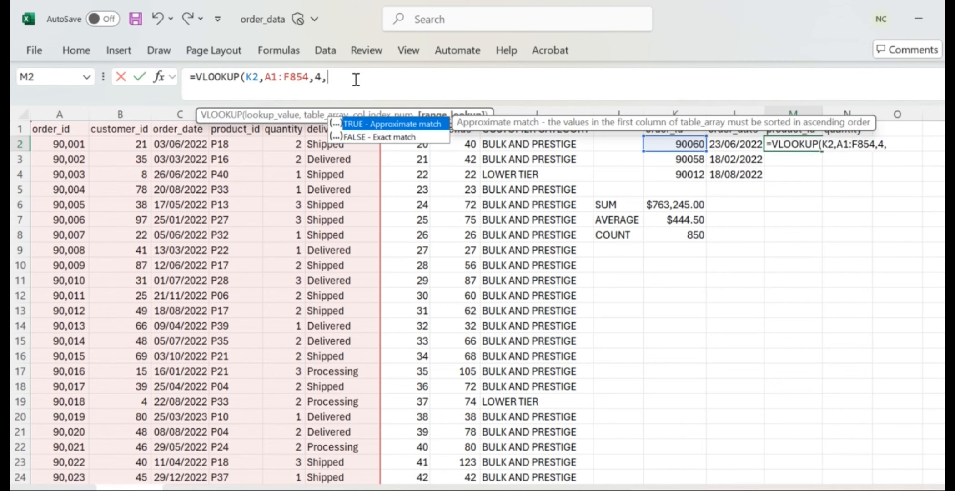
{"action": "type", "text": "FALSE"}
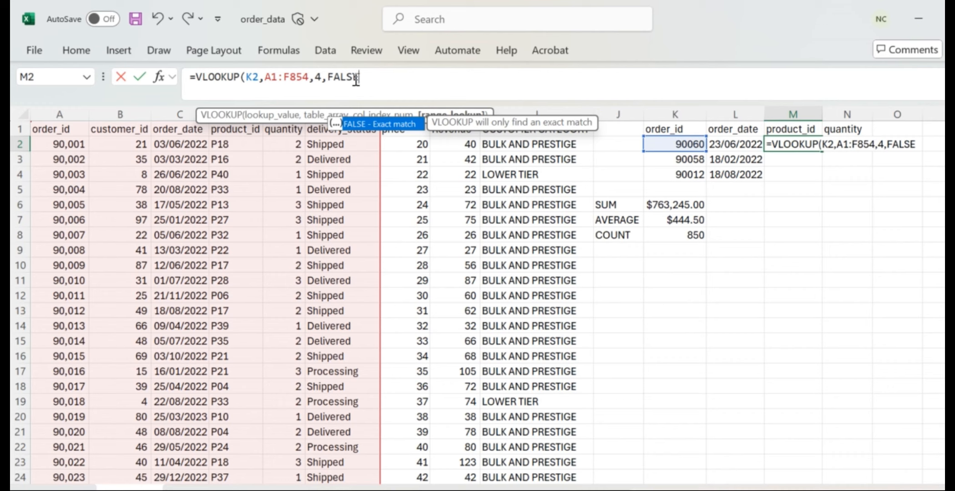
{"action": "type", "text": ")"}
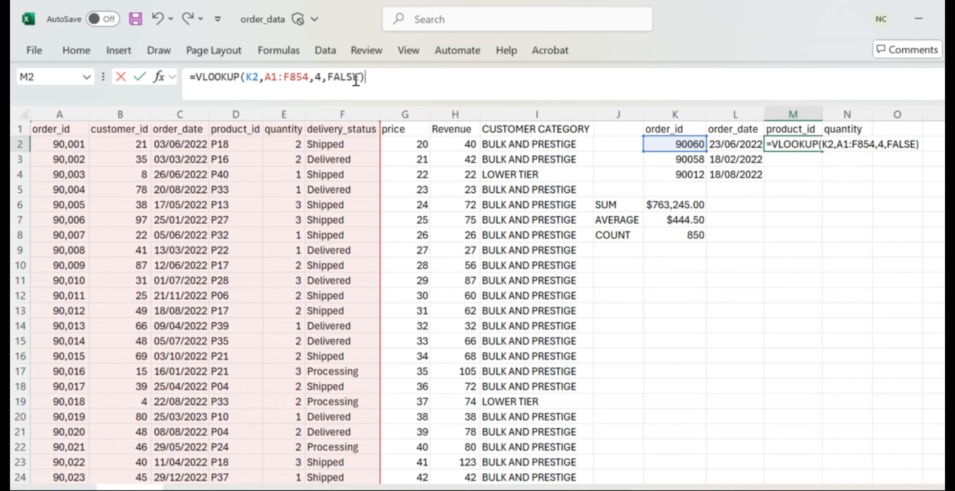
{"action": "key", "text": "Return"}
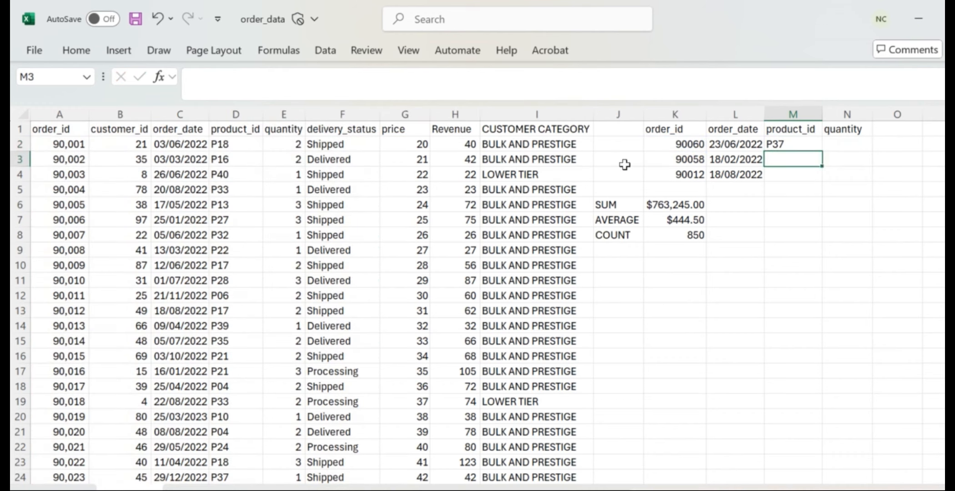
{"action": "left_click", "coordinate": [806, 144]}
{"action": "double_click", "coordinate": [822, 152]}
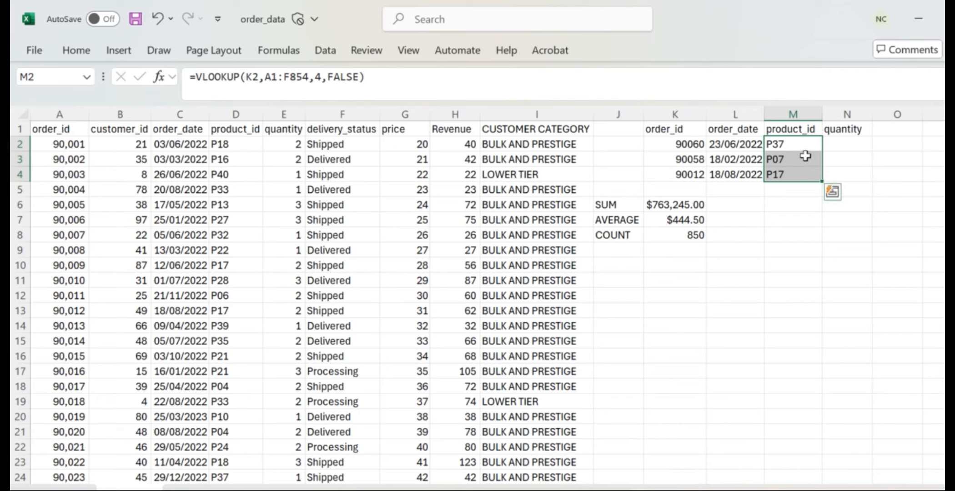
Clear the VLOOKUP formulas from the product_id cells M2 to M4
{"action": "left_click", "coordinate": [851, 146]}
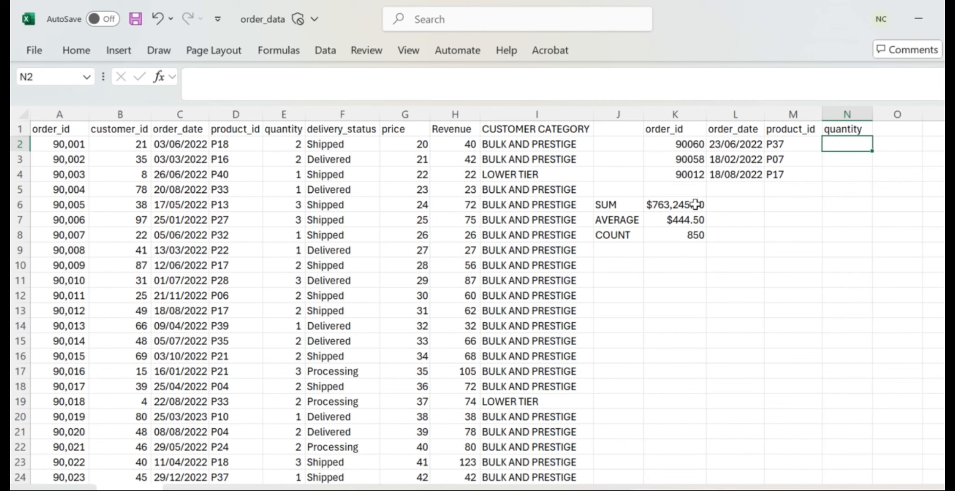
{"action": "left_click", "coordinate": [779, 145]}
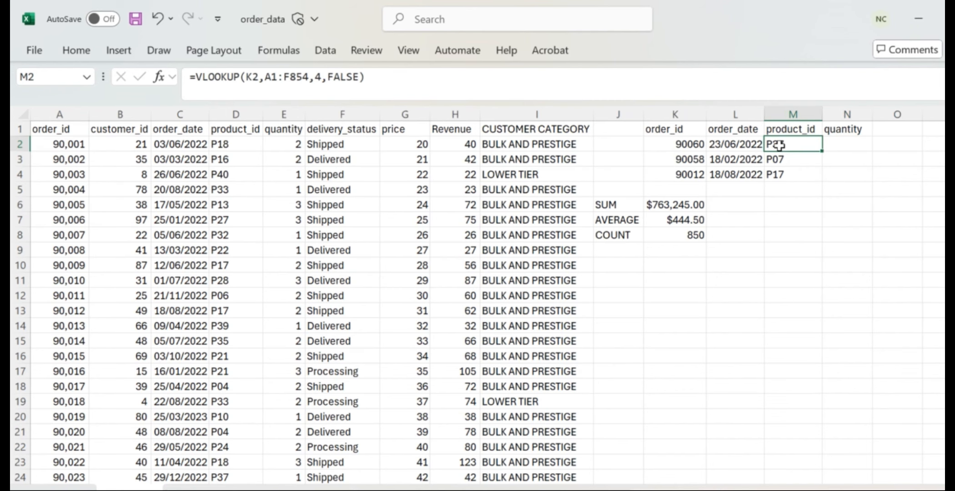
{"action": "key", "text": "Delete"}
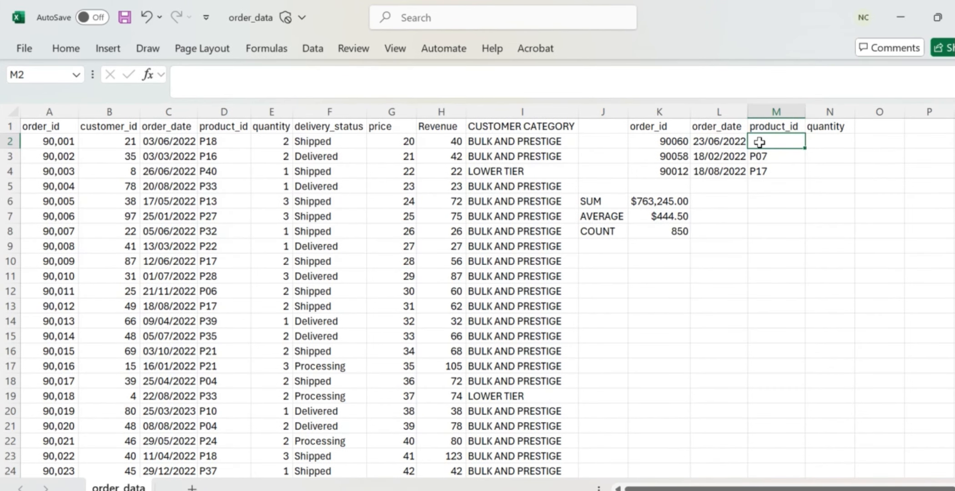
{"action": "left_click", "coordinate": [768, 153]}
{"action": "key", "text": "Delete"}
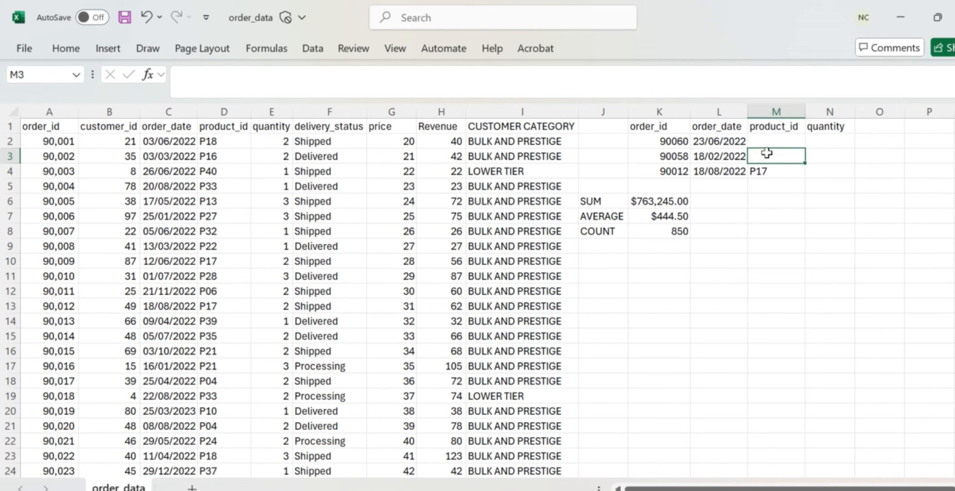
{"action": "key", "text": "Down"}
{"action": "key", "text": "Delete"}
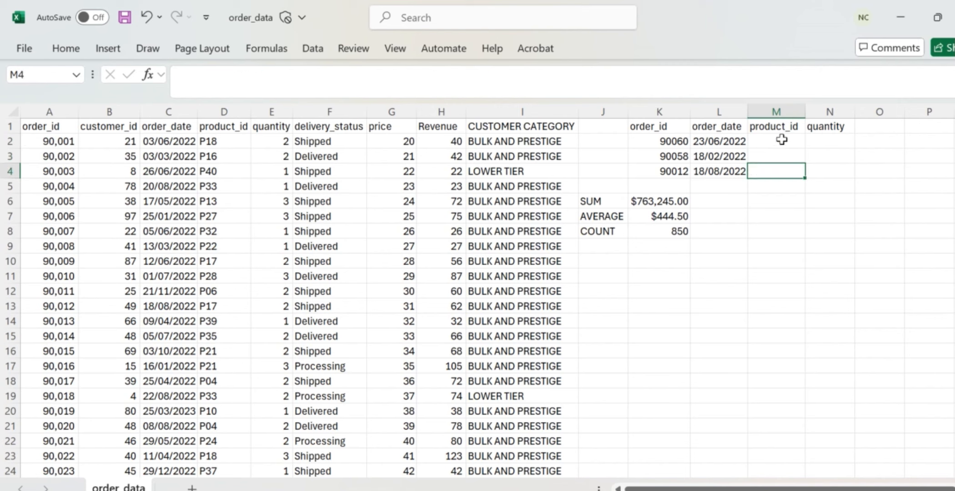
Start an HLOOKUP in M2 using the product_id header in M1 as the lookup value and A1:G854 as the table array
{"action": "left_click", "coordinate": [782, 140]}
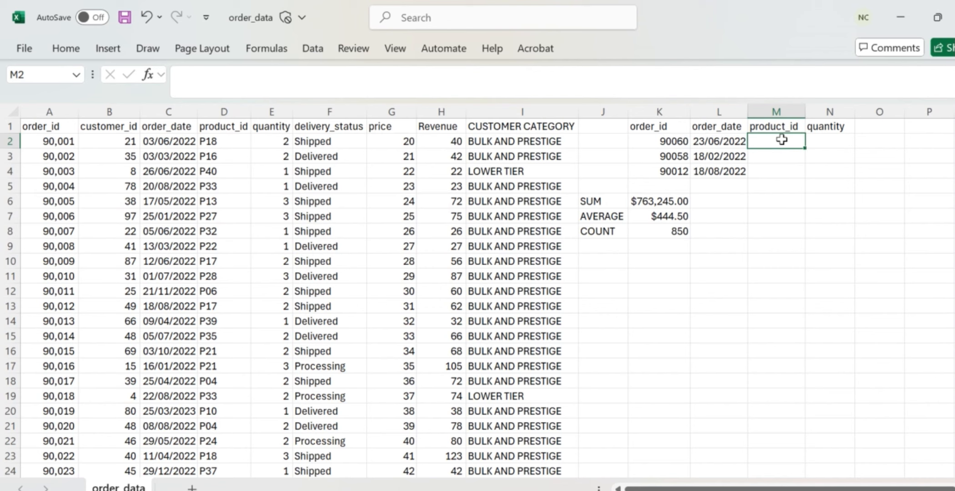
{"action": "type", "text": "=HLOOKU"}
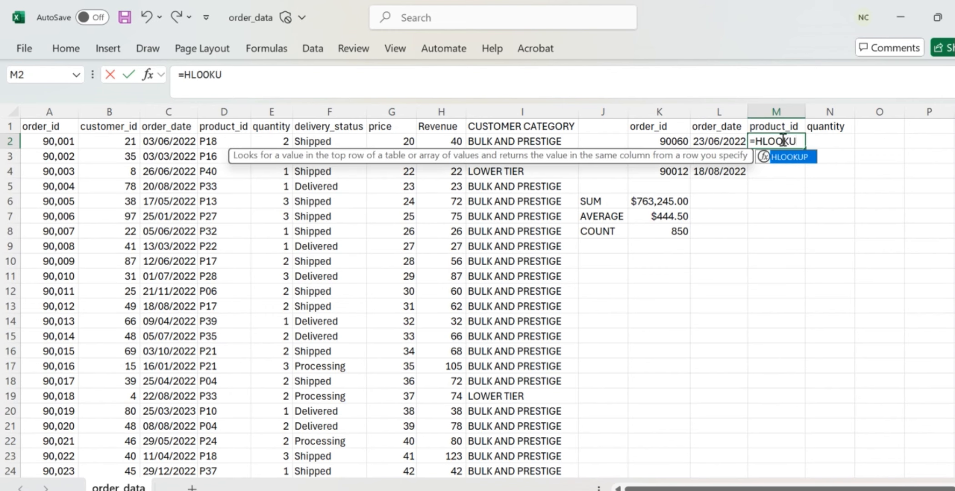
{"action": "type", "text": "P("}
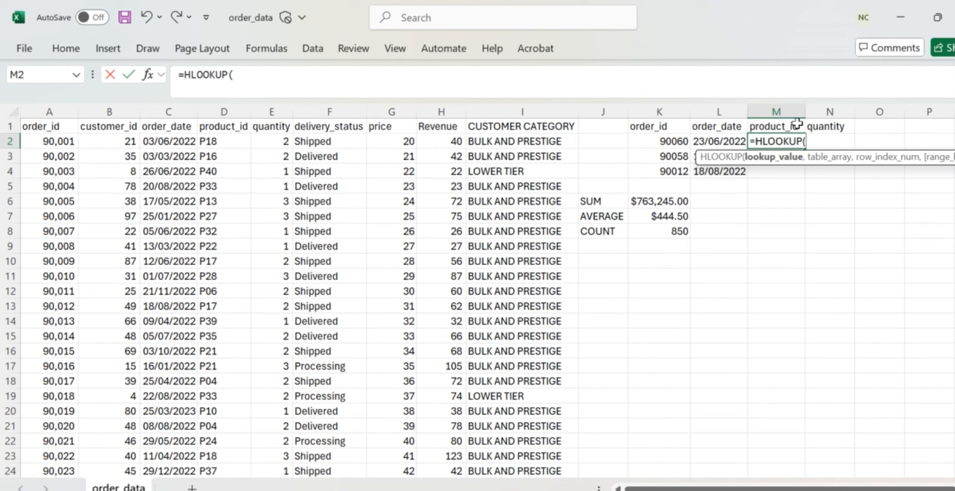
{"action": "left_click", "coordinate": [781, 126]}
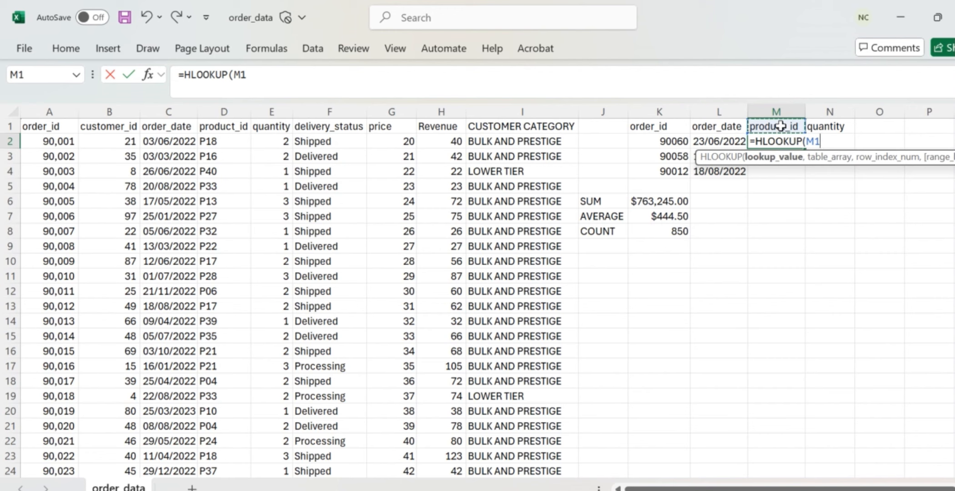
{"action": "type", "text": ","}
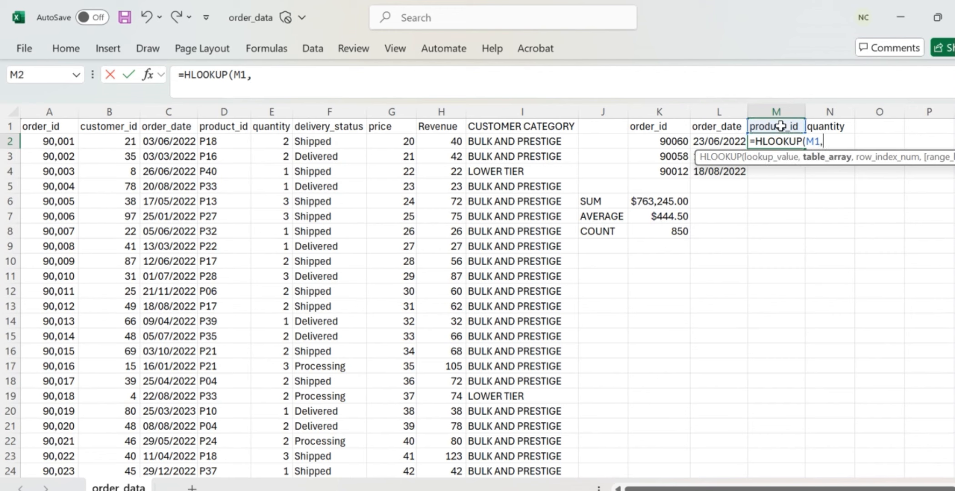
{"action": "left_click", "coordinate": [499, 75]}
{"action": "type", "text": "A1:"}
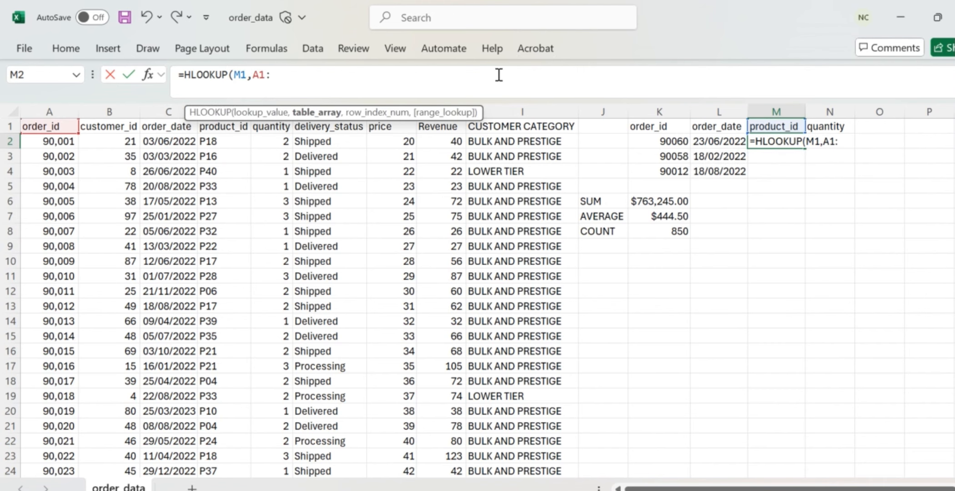
{"action": "type", "text": "G"}
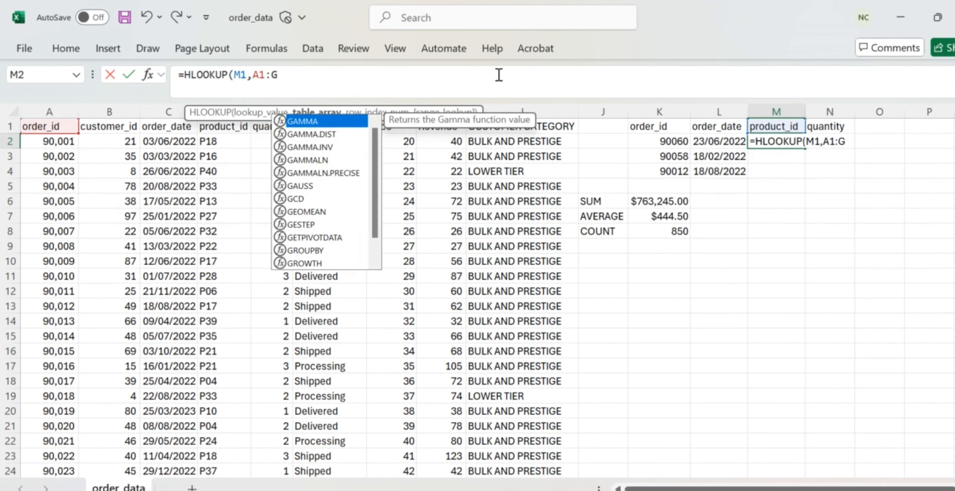
{"action": "type", "text": "854,"}
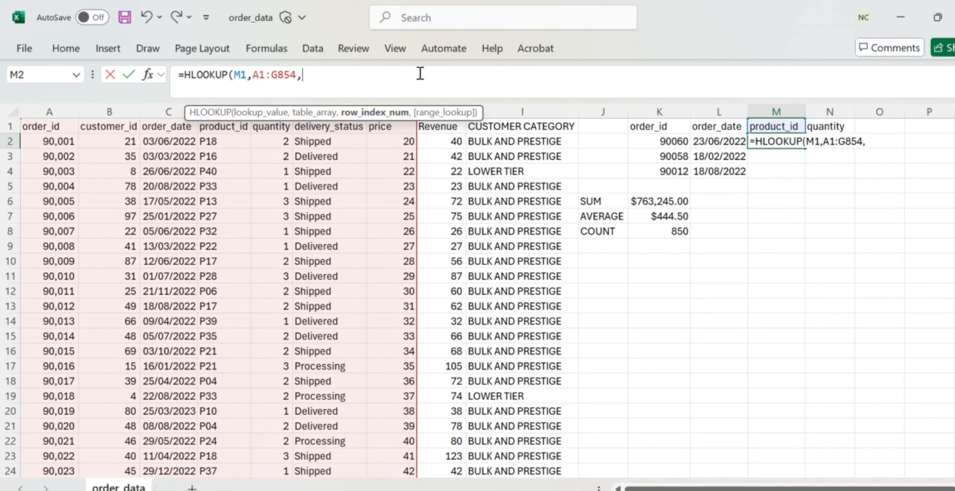
Complete the HLOOKUP in M2 with row index 61 and 1 as the range lookup, giving =HLOOKUP(M1,A1:G854,61,1)
{"action": "type", "text": "61"}
{"action": "type", "text": ","}
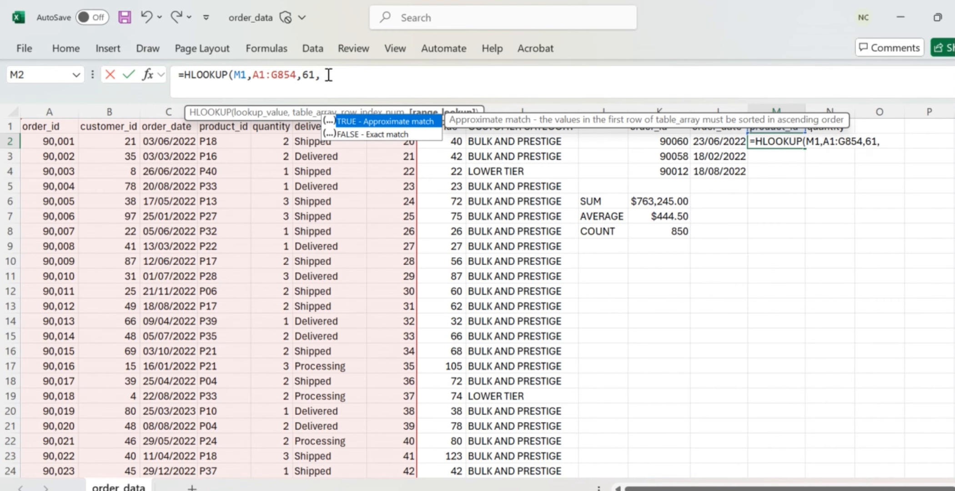
{"action": "type", "text": "0"}
{"action": "key", "text": "BackSpace"}
{"action": "type", "text": "FA"}
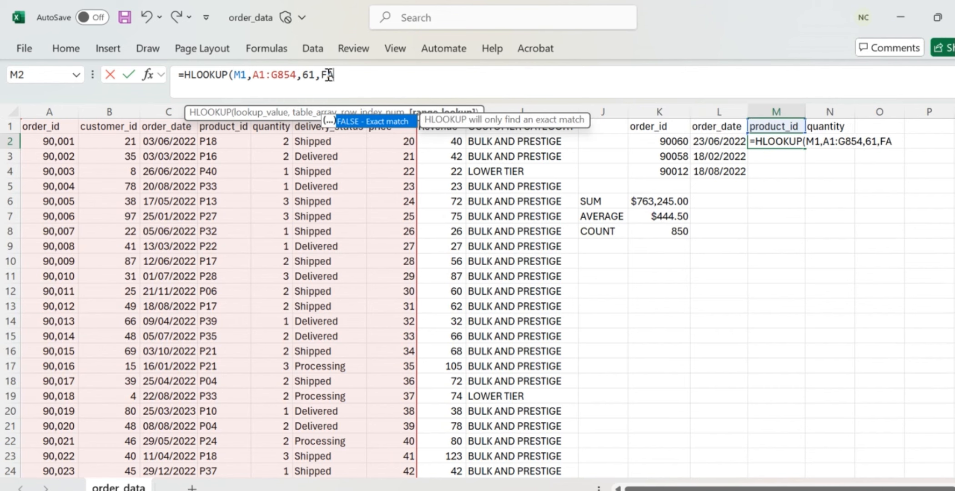
{"action": "key", "text": "BackSpace"}
{"action": "key", "text": "BackSpace"}
{"action": "type", "text": "1"}
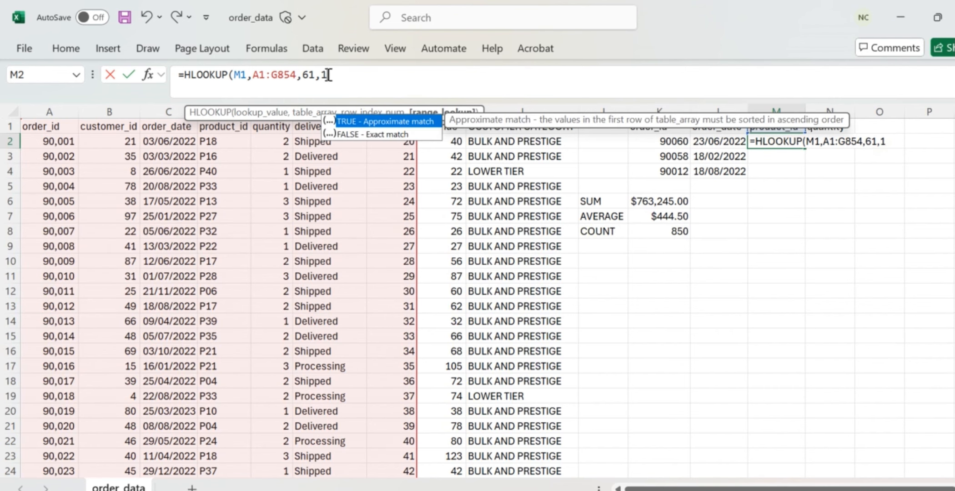
{"action": "key", "text": "Down"}
{"action": "key", "text": "Return"}
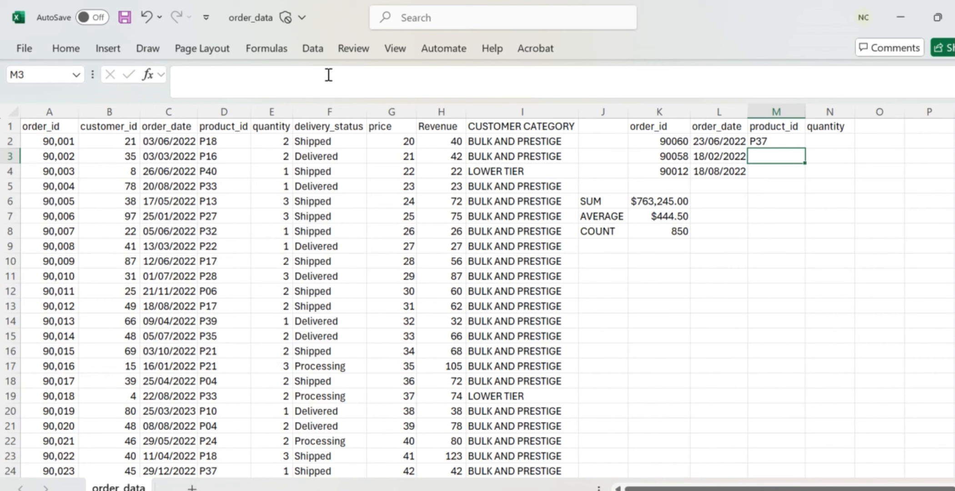
Change the range lookup of the HLOOKUP in M2 to FALSE, giving =HLOOKUP(M1,A1:G854,61,FALSE)
{"action": "left_click", "coordinate": [783, 139]}
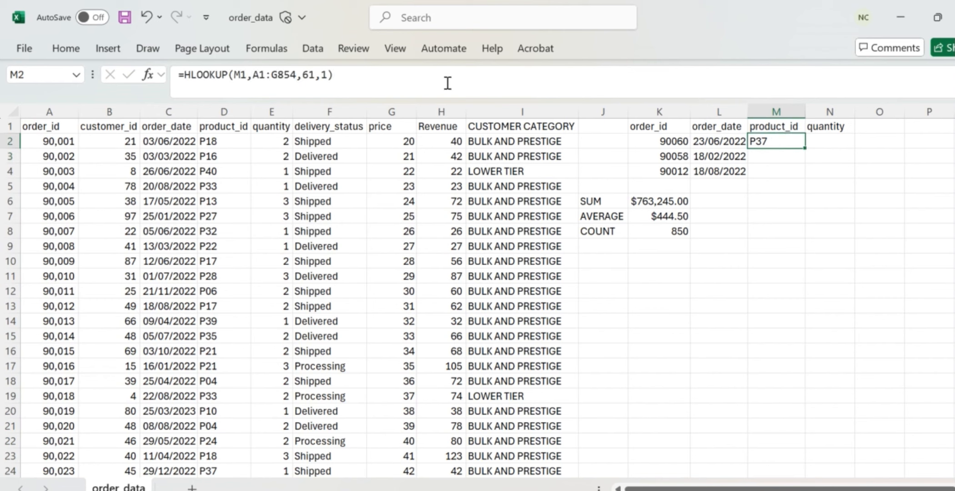
{"action": "left_click", "coordinate": [342, 75]}
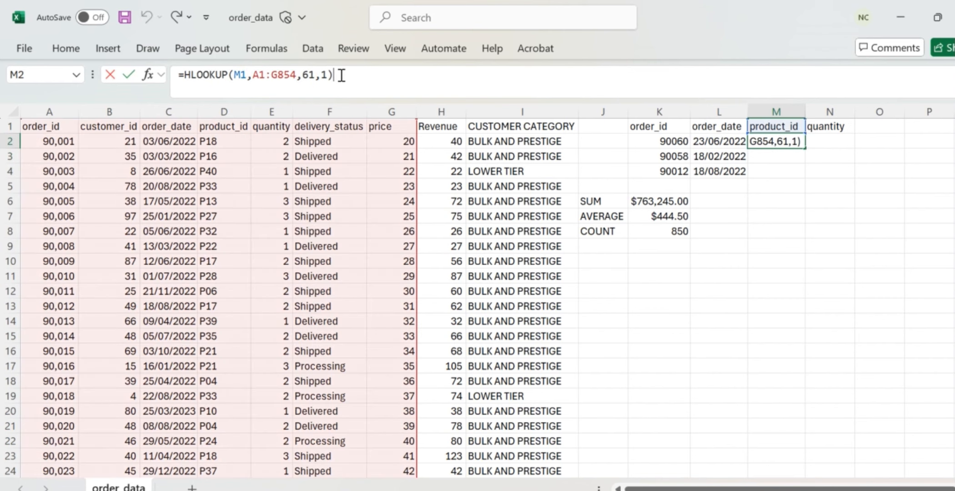
{"action": "key", "text": "Left"}
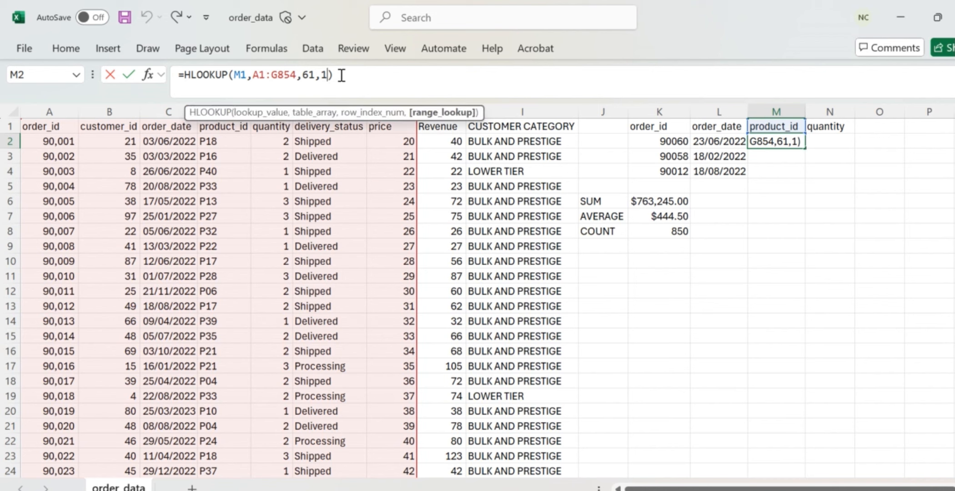
{"action": "key", "text": "BackSpace"}
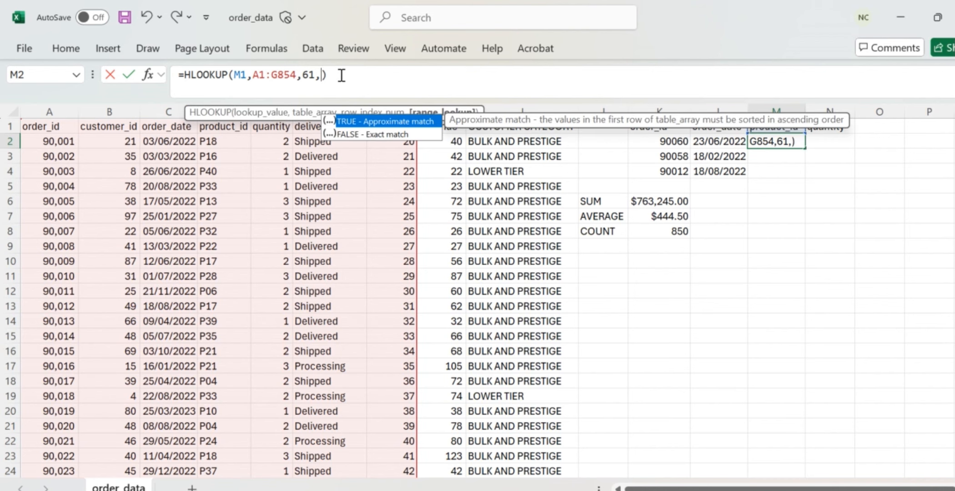
{"action": "key", "text": "Down"}
{"action": "type", "text": "FALSE"}
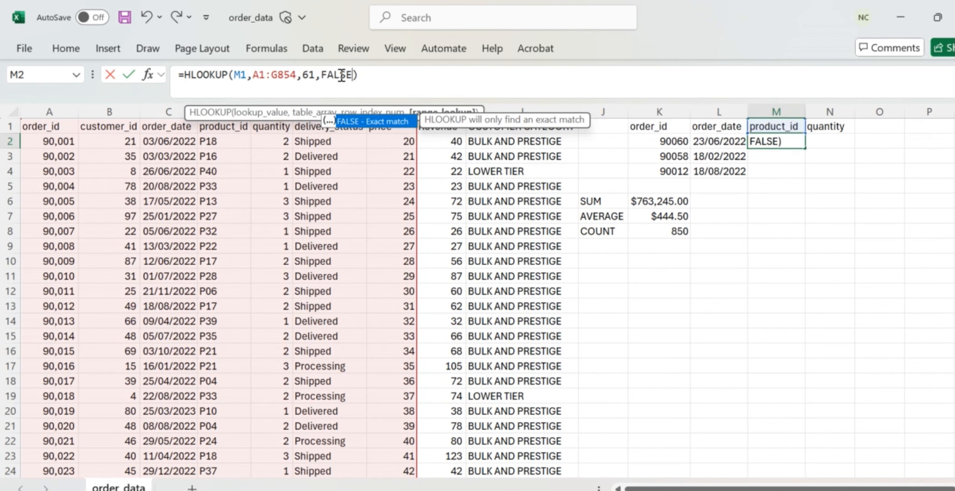
{"action": "key", "text": "Return"}
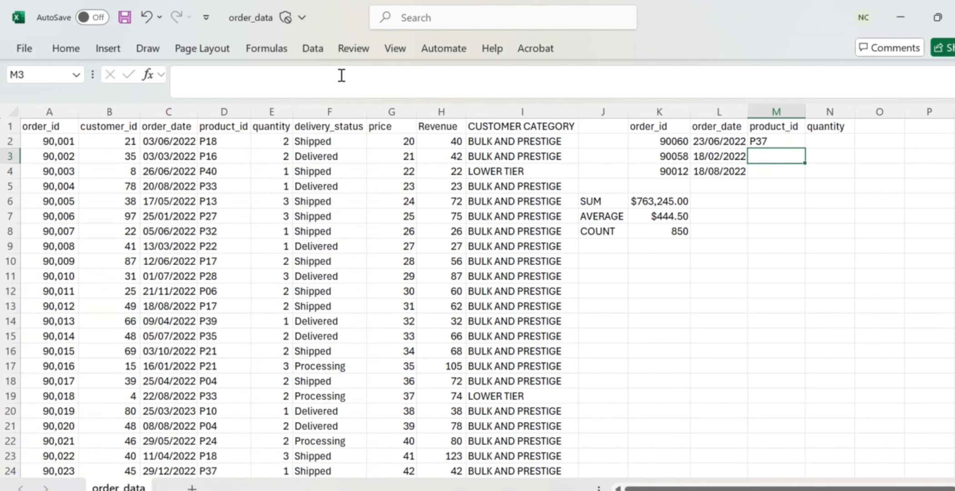
Check the HLOOKUP result in M2 against the order_id and product_id in row 61 of the order data
{"action": "left_click", "coordinate": [778, 142]}
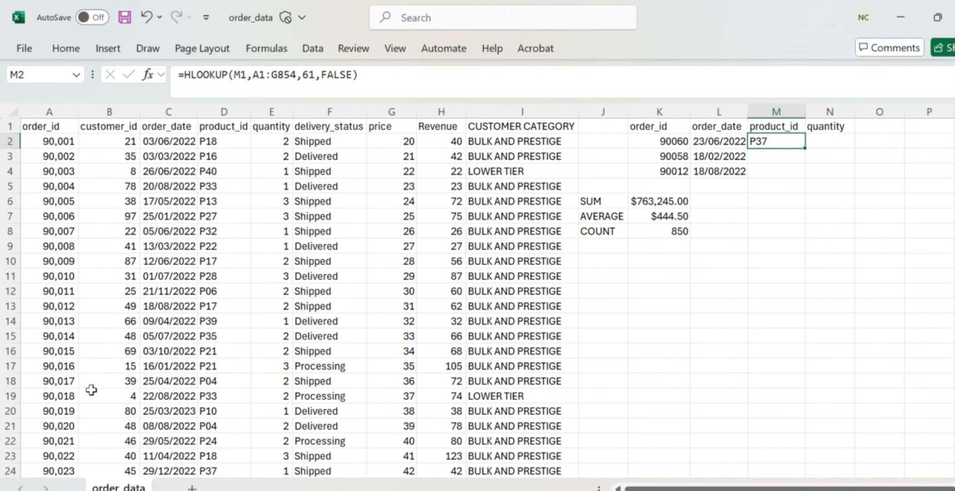
{"action": "scroll", "coordinate": [67, 371], "scroll_direction": "down", "scroll_amount": 16}
{"action": "scroll", "coordinate": [67, 373], "scroll_direction": "down", "scroll_amount": 5}
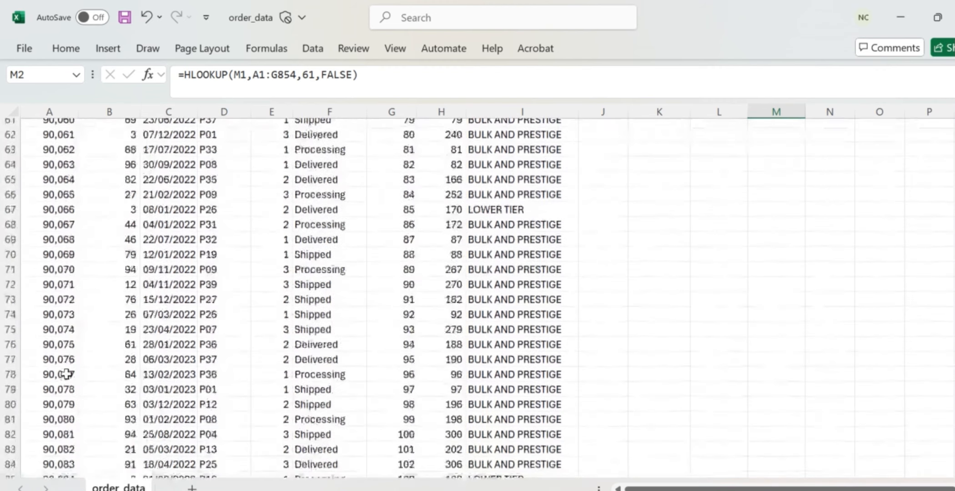
{"action": "scroll", "coordinate": [66, 370], "scroll_direction": "up", "scroll_amount": 5}
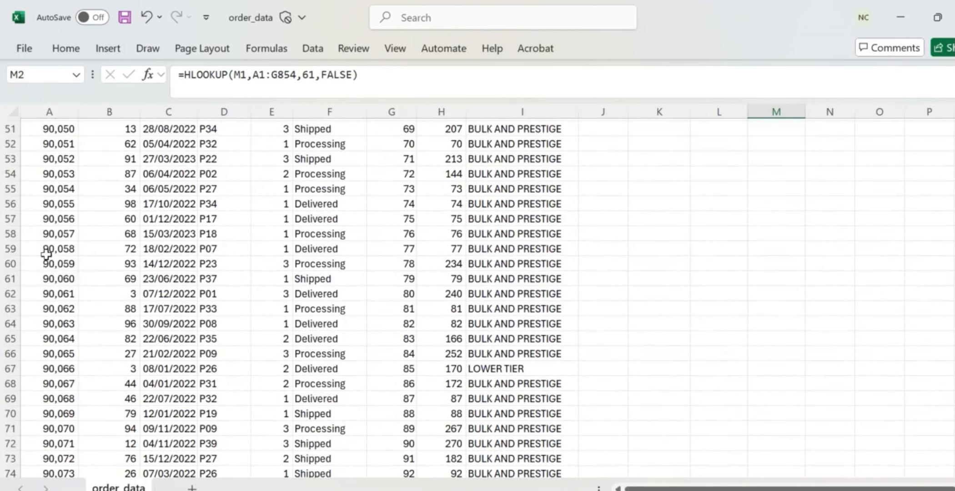
{"action": "left_click", "coordinate": [62, 277]}
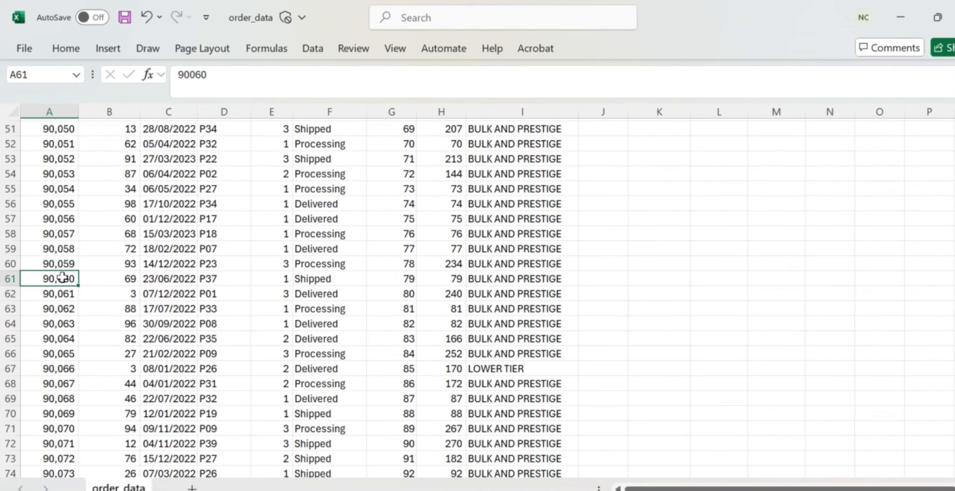
{"action": "left_click", "coordinate": [216, 280]}
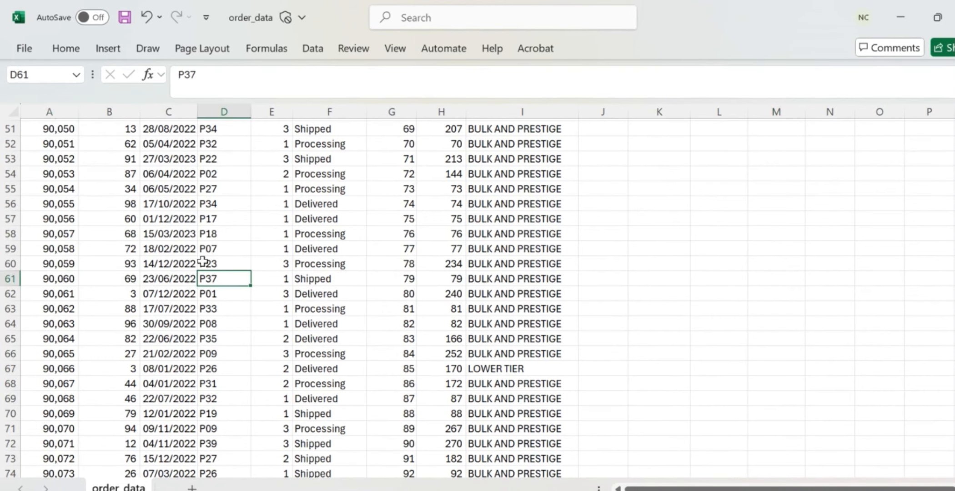
{"action": "scroll", "coordinate": [202, 261], "scroll_direction": "up", "scroll_amount": 17}
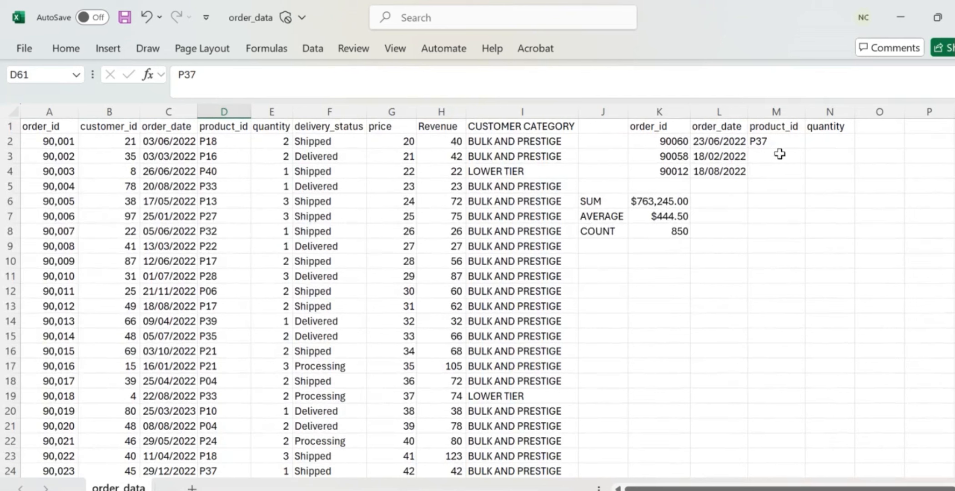
Clear the HLOOKUP formula from the product_id cell M2
{"action": "left_click", "coordinate": [779, 143]}
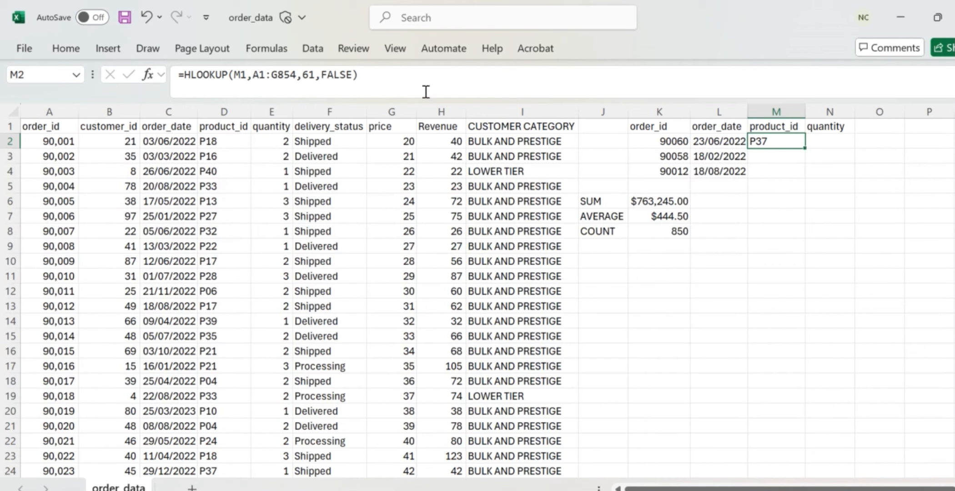
{"action": "left_click", "coordinate": [398, 79]}
{"action": "key", "text": "BackSpace"}
{"action": "key", "text": "BackSpace"}
{"action": "key", "text": "BackSpace"}
{"action": "key", "text": "BackSpace"}
{"action": "key", "text": "BackSpace"}
{"action": "key", "text": "BackSpace"}
{"action": "key", "text": "BackSpace"}
{"action": "key", "text": "BackSpace"}
{"action": "key", "text": "BackSpace"}
{"action": "key", "text": "BackSpace"}
{"action": "key", "text": "BackSpace"}
{"action": "key", "text": "BackSpace"}
{"action": "key", "text": "BackSpace"}
{"action": "key", "text": "BackSpace"}
{"action": "key", "text": "BackSpace"}
{"action": "key", "text": "BackSpace"}
{"action": "key", "text": "BackSpace"}
{"action": "key", "text": "BackSpace"}
{"action": "key", "text": "BackSpace"}
{"action": "key", "text": "BackSpace"}
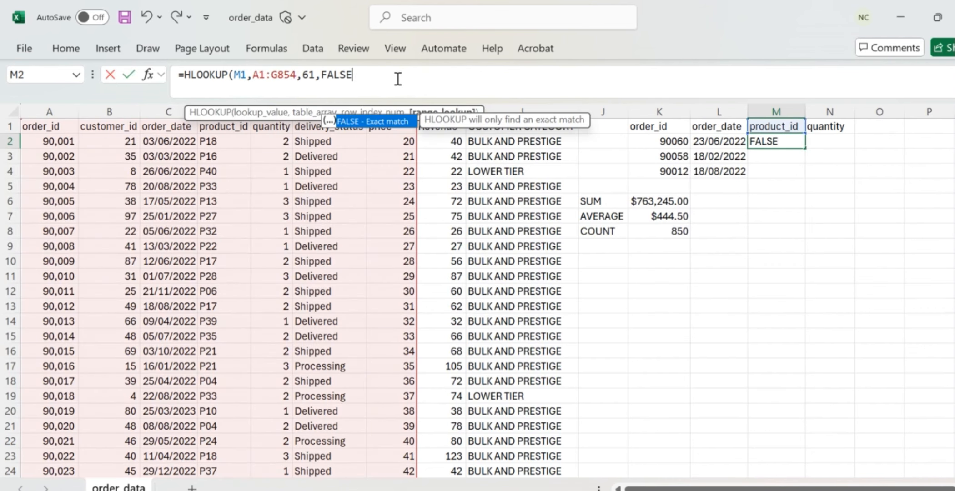
{"action": "key", "text": "BackSpace"}
{"action": "key", "text": "BackSpace"}
{"action": "key", "text": "BackSpace"}
{"action": "key", "text": "BackSpace"}
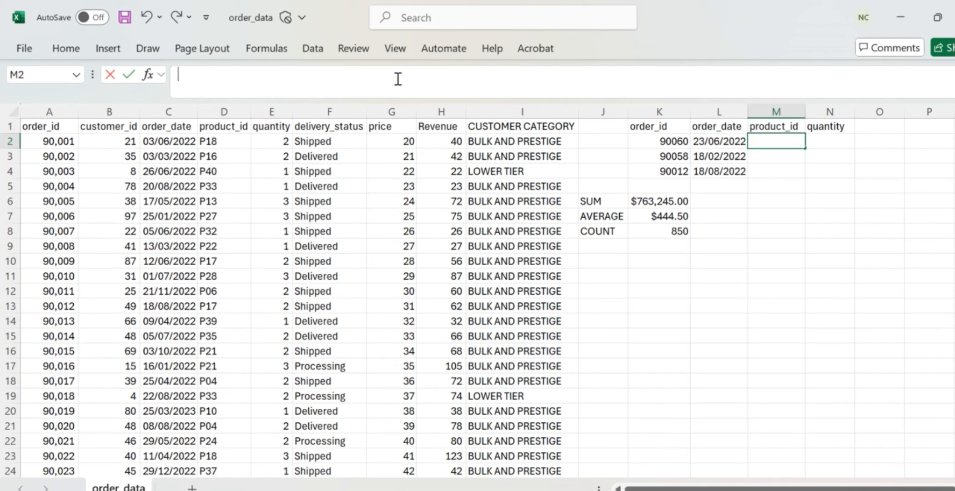
{"action": "key", "text": "Return"}
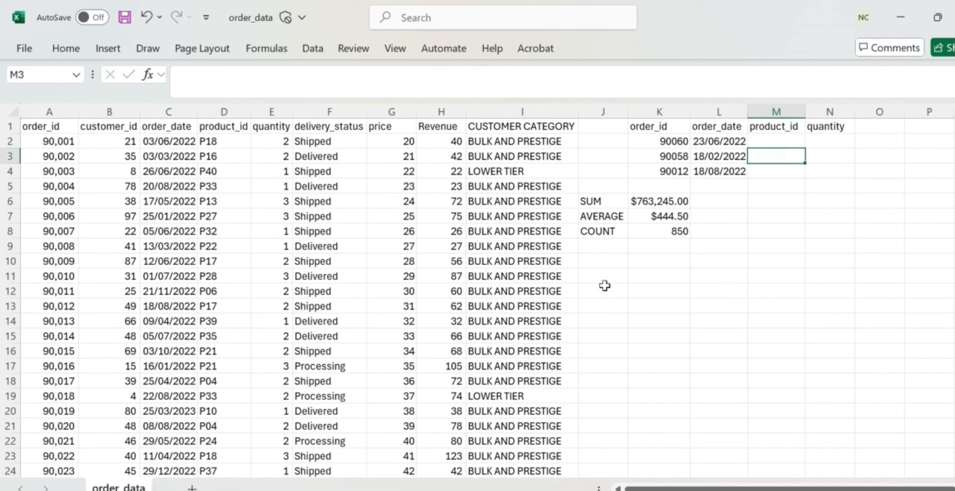
Enter =MATCH(K2,A1:A854,0) in K11 to find the row position of the order_id in K2
{"action": "left_click", "coordinate": [627, 272]}
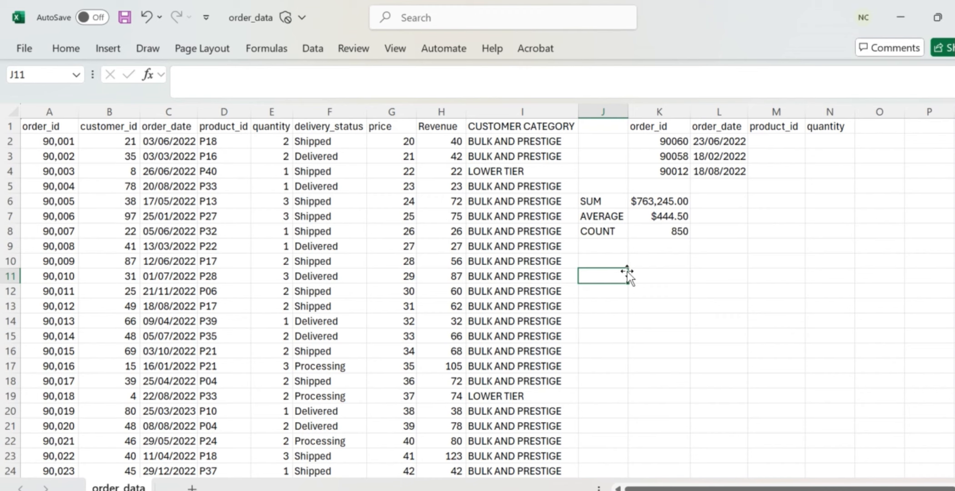
{"action": "left_click", "coordinate": [658, 276]}
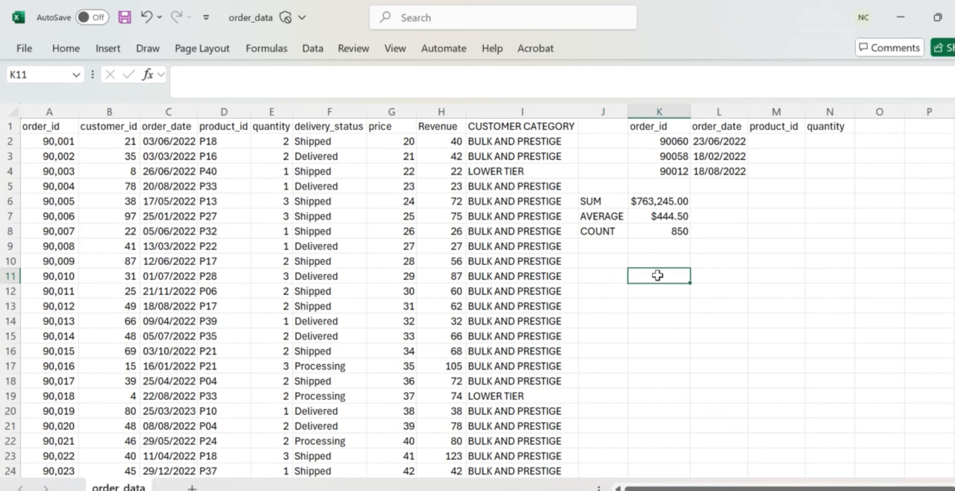
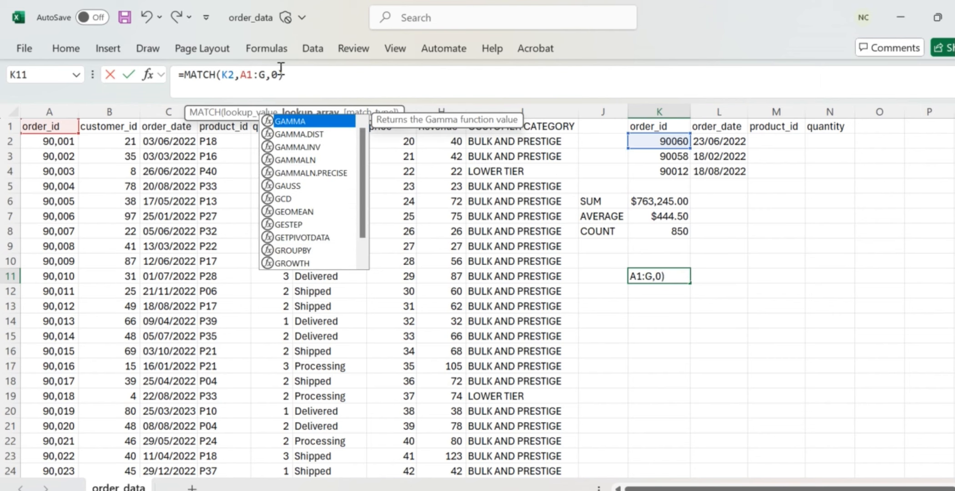
{"action": "key", "text": "BackSpace"}
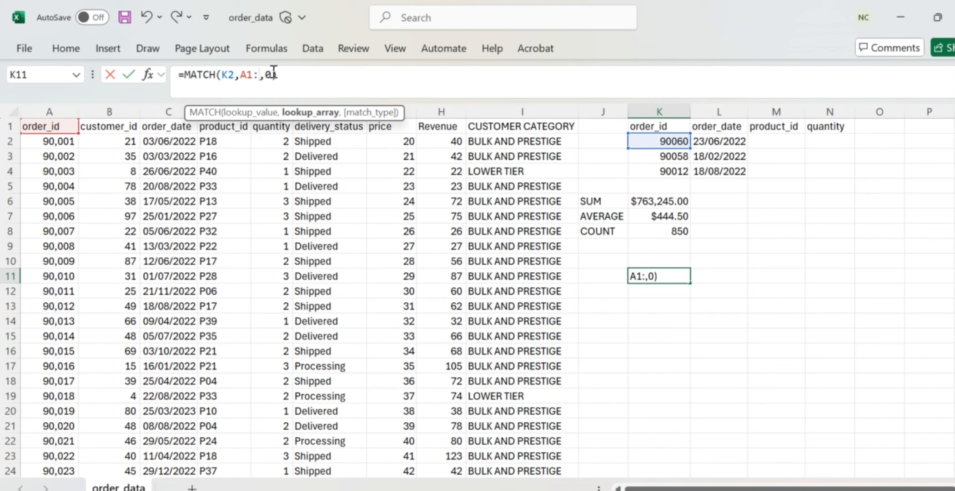
{"action": "type", "text": "A854"}
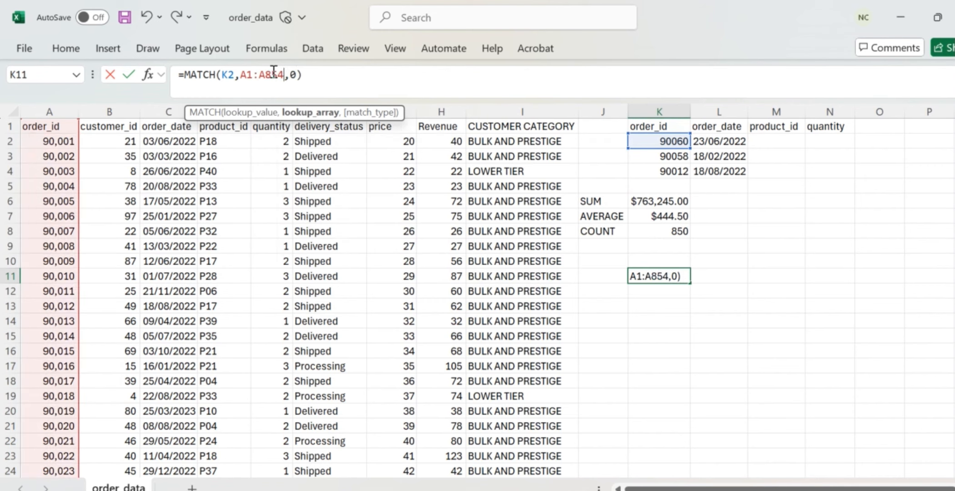
{"action": "key", "text": "Right"}
{"action": "key", "text": "Right"}
{"action": "key", "text": "Right"}
{"action": "key", "text": "Return"}
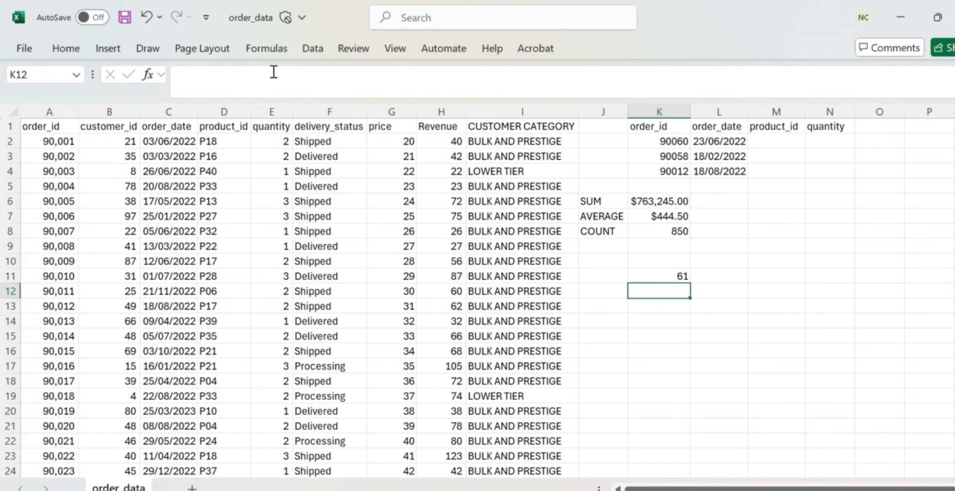
{"action": "left_click", "coordinate": [681, 278]}
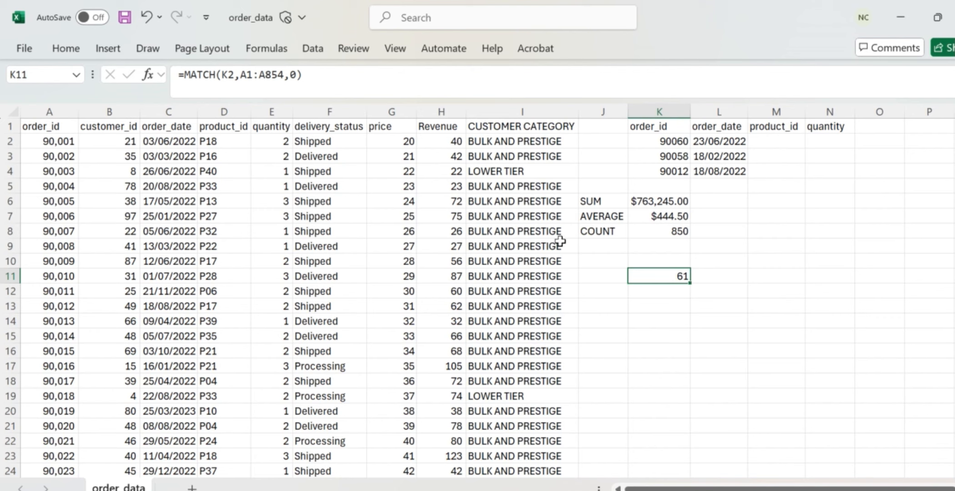
Start a MATCH formula in L11 using the product_id header in M1 as the lookup value
{"action": "left_click", "coordinate": [731, 280]}
{"action": "type", "text": "MATCH"}
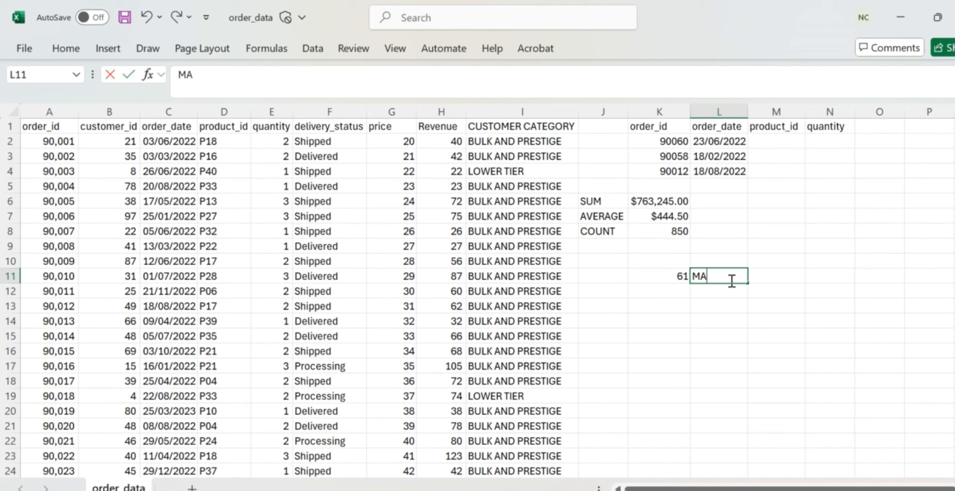
{"action": "key", "text": "BackSpace"}
{"action": "key", "text": "BackSpace"}
{"action": "key", "text": "BackSpace"}
{"action": "key", "text": "BackSpace"}
{"action": "key", "text": "BackSpace"}
{"action": "type", "text": "=MATC"}
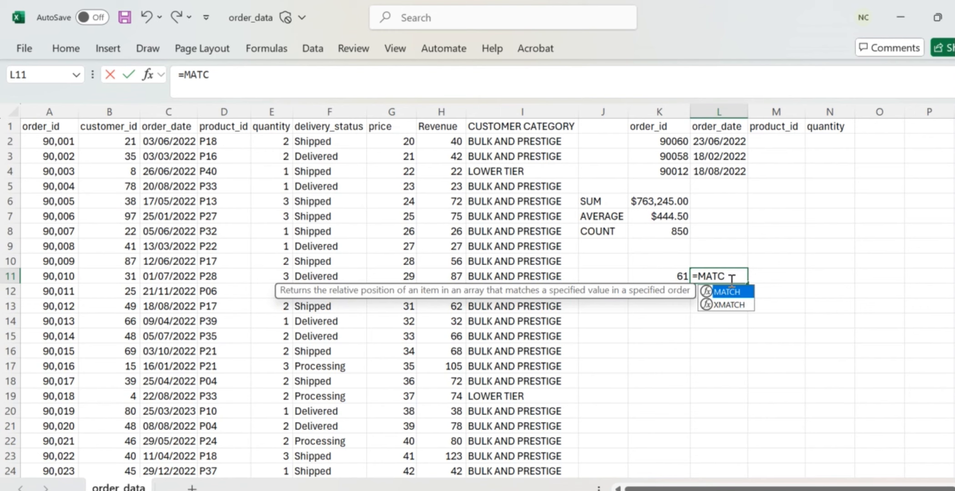
{"action": "key", "text": "Tab"}
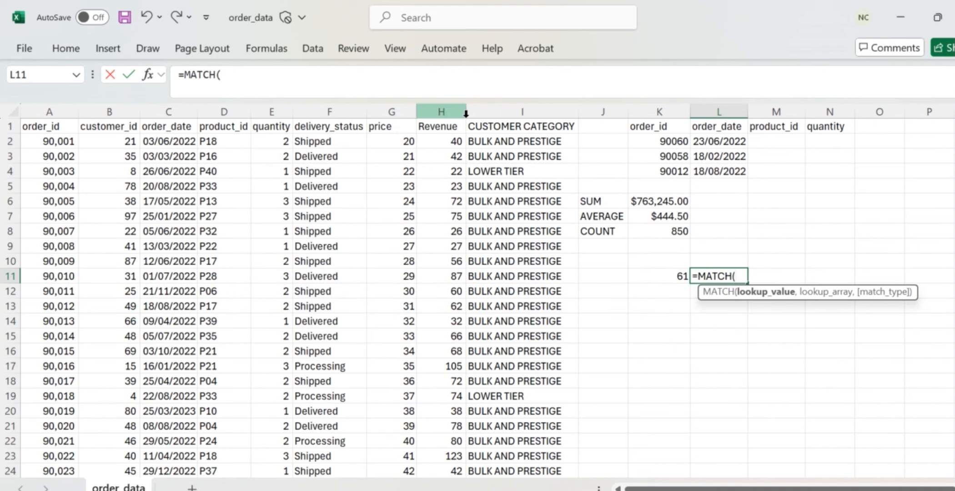
{"action": "left_click", "coordinate": [276, 75]}
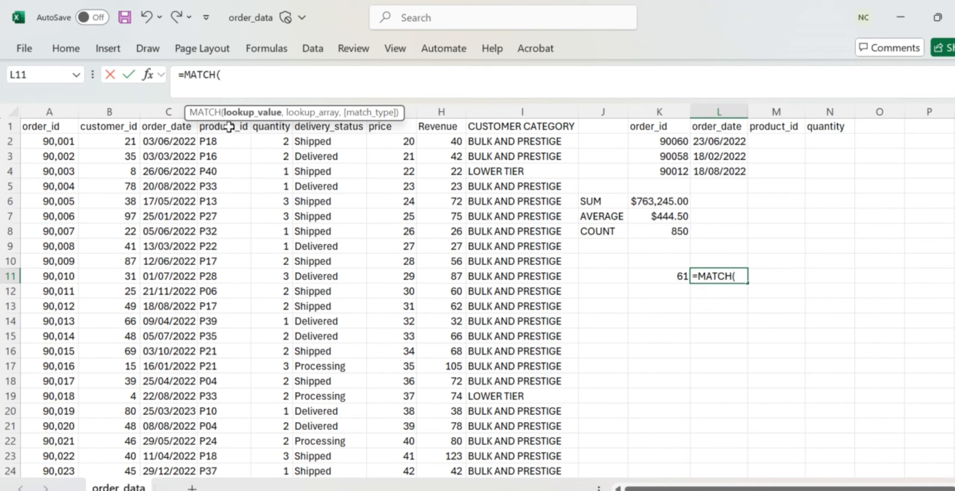
{"action": "left_click", "coordinate": [781, 128]}
{"action": "type", "text": ","}
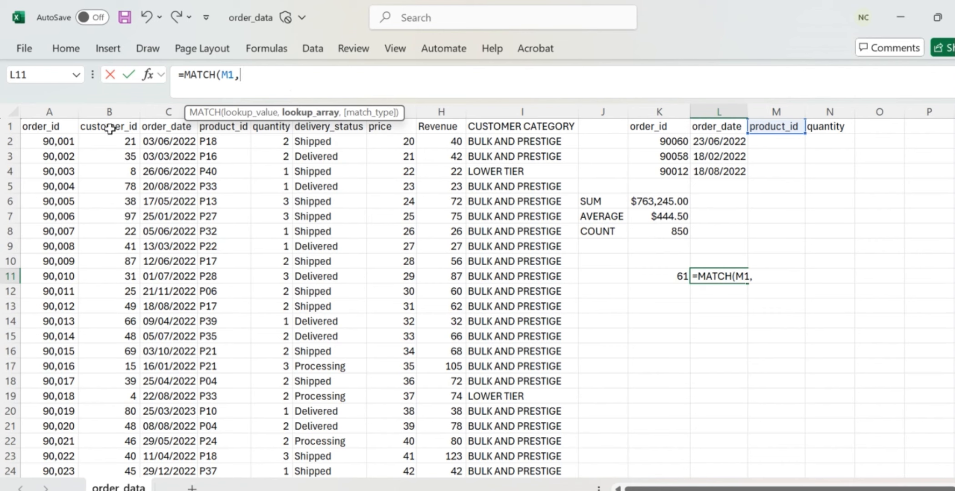
Complete the MATCH in L11 with A1:I1 as the lookup array and 0 for an exact match
{"action": "left_click_drag", "start_coordinate": [129, 122], "coordinate": [504, 122]}
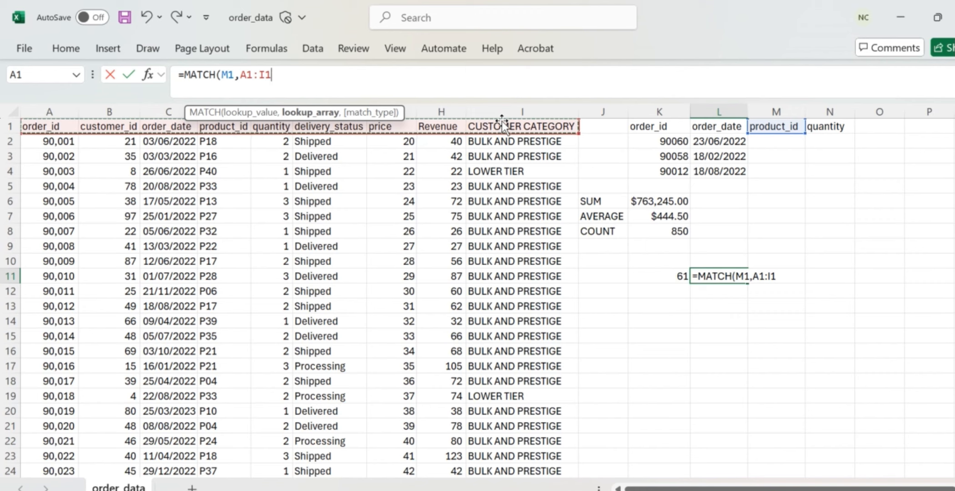
{"action": "type", "text": ","}
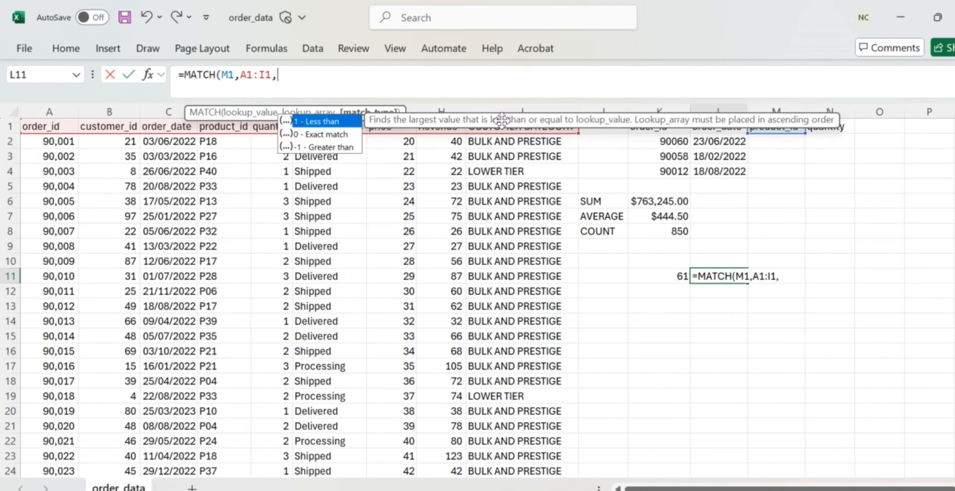
{"action": "type", "text": "0)"}
{"action": "key", "text": "Return"}
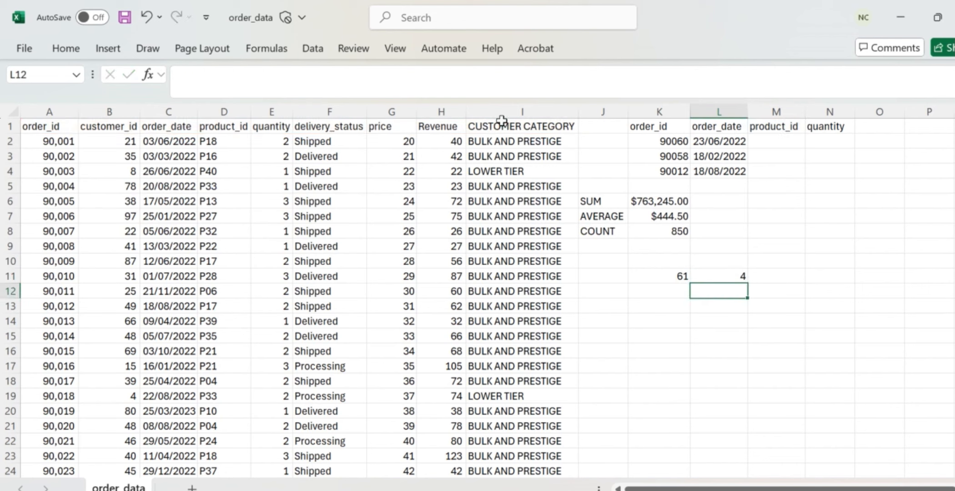
{"action": "left_click", "coordinate": [740, 274]}
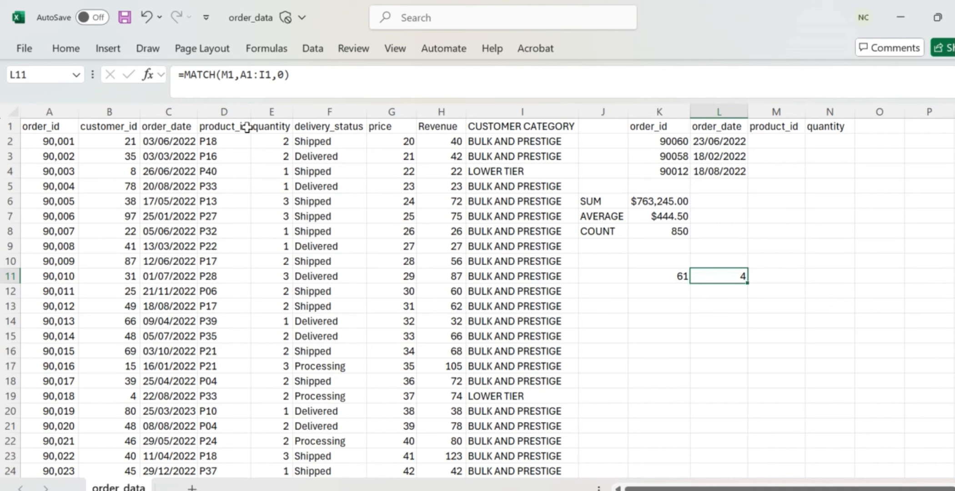
Start an INDEX formula in K13 with A1:G854 as the array
{"action": "left_click", "coordinate": [674, 290]}
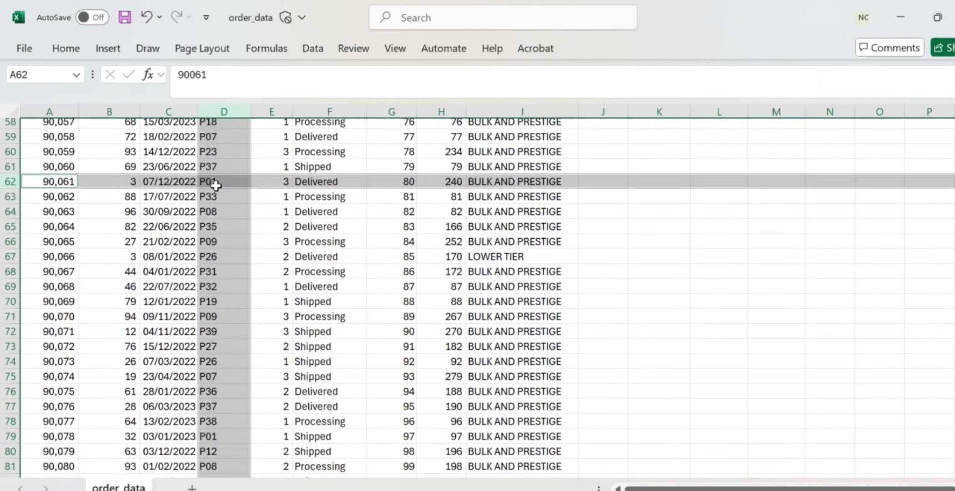
{"action": "scroll", "coordinate": [214, 185], "scroll_direction": "up", "scroll_amount": 19}
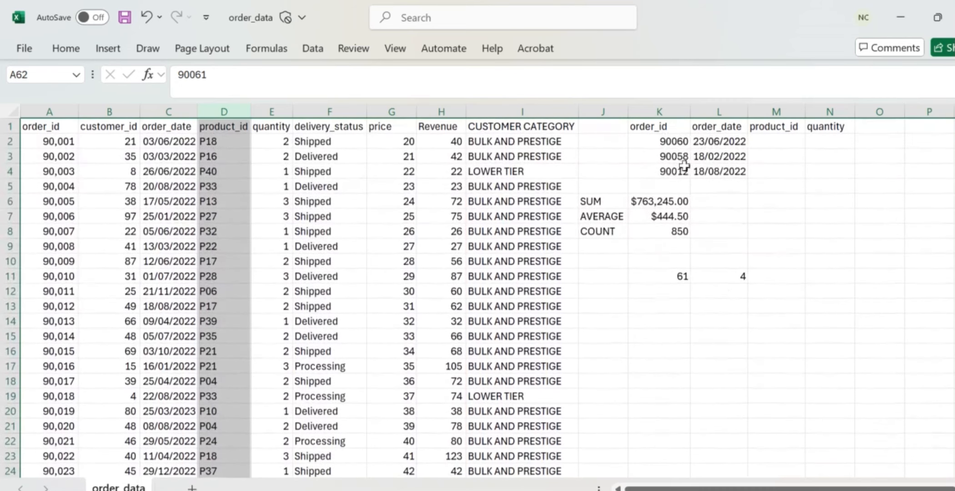
{"action": "left_click", "coordinate": [672, 306]}
{"action": "type", "text": "="}
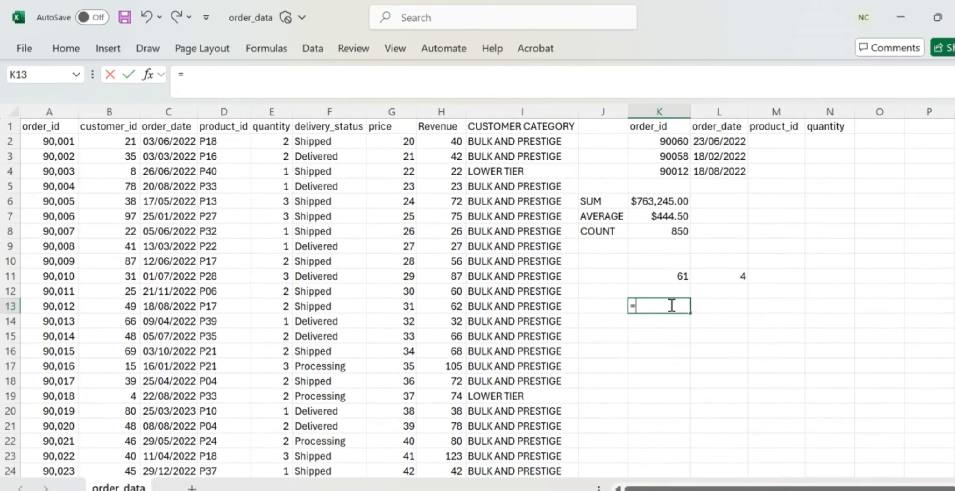
{"action": "type", "text": "INDEX"}
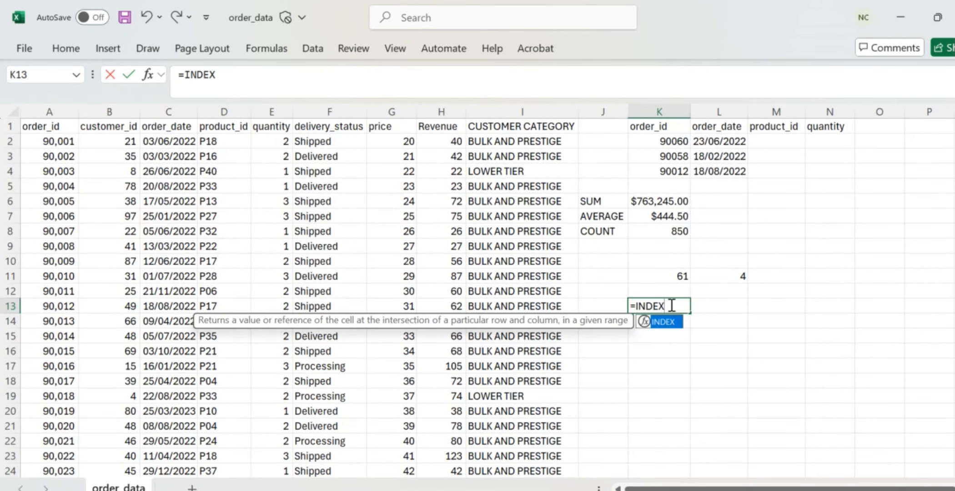
{"action": "type", "text": "("}
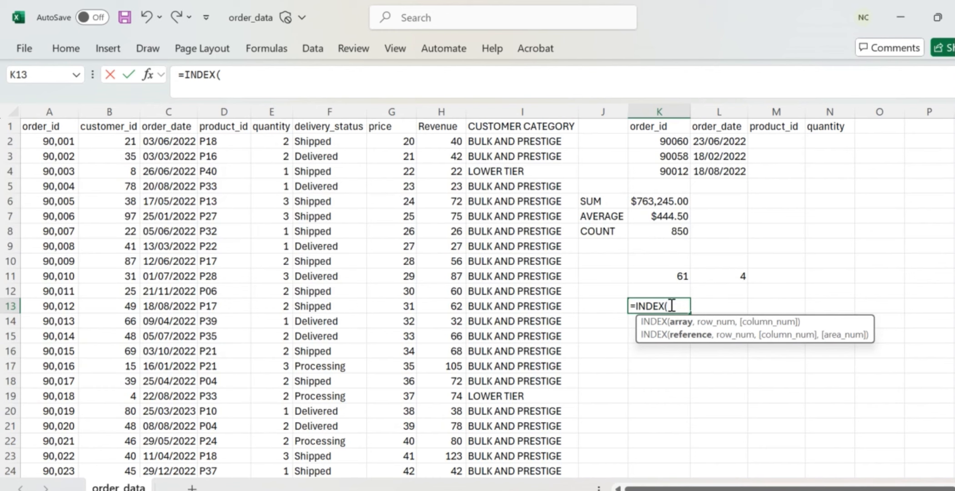
{"action": "type", "text": "A1"}
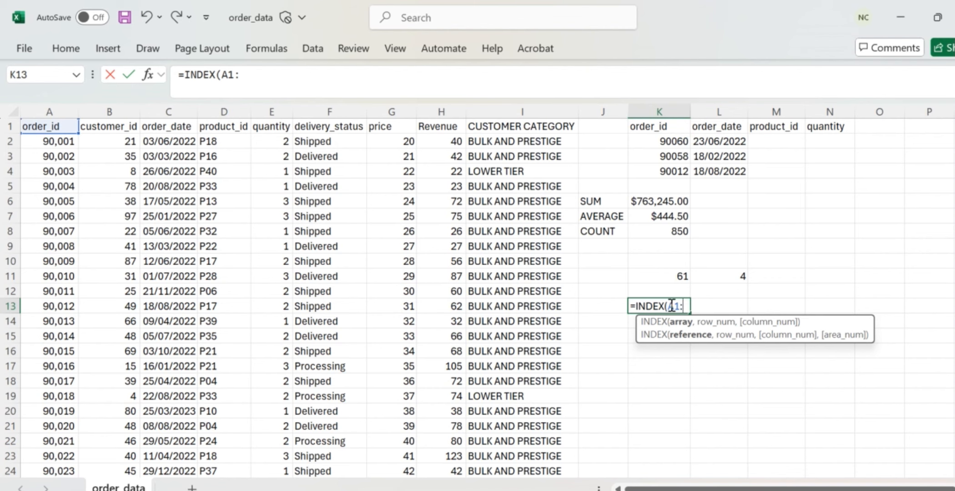
{"action": "type", "text": ":G854"}
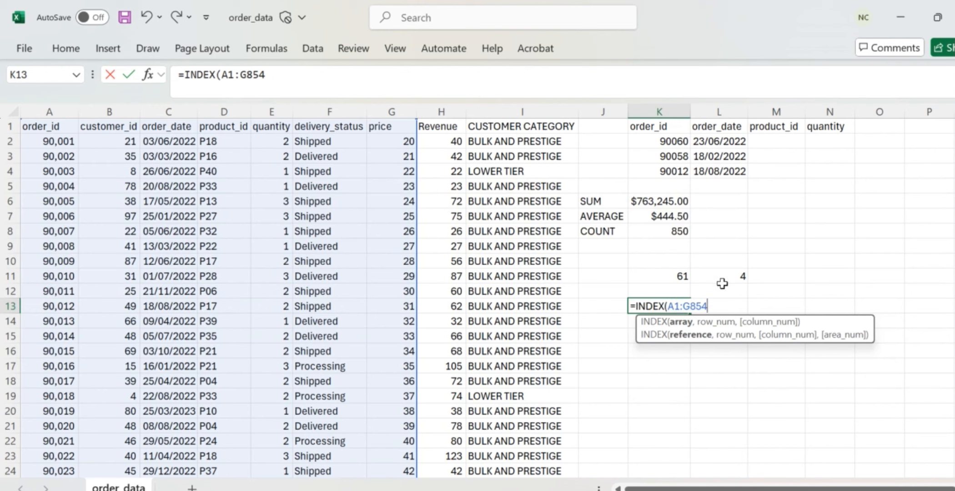
Complete the INDEX formula in K13 with K11 as the row number and L11 as the column number
{"action": "type", "text": ","}
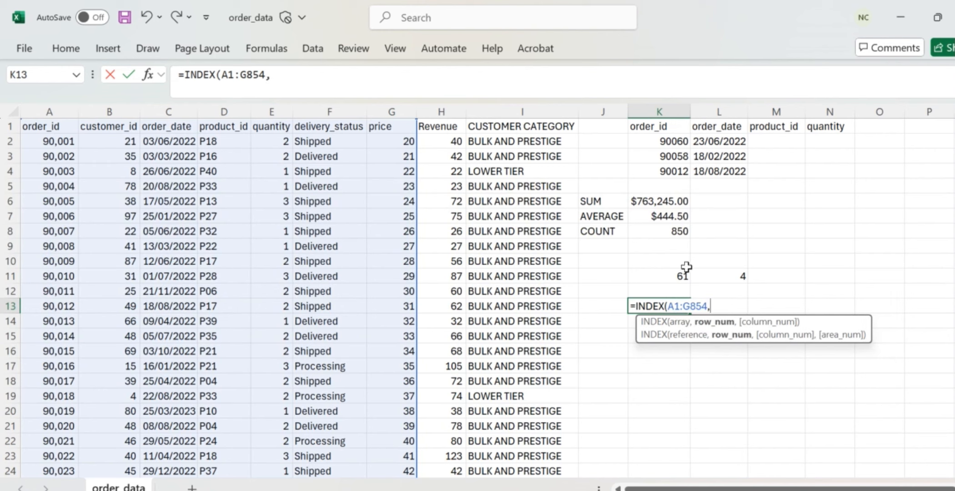
{"action": "left_click", "coordinate": [672, 276]}
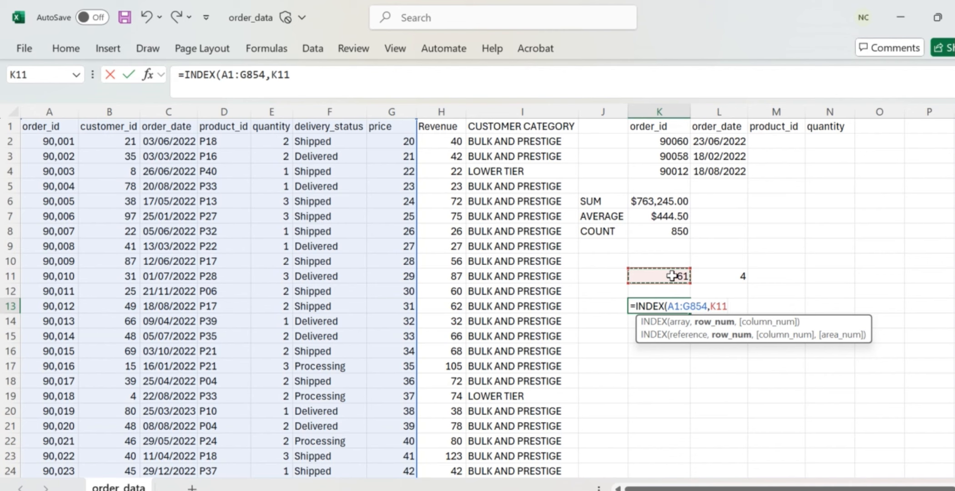
{"action": "type", "text": ","}
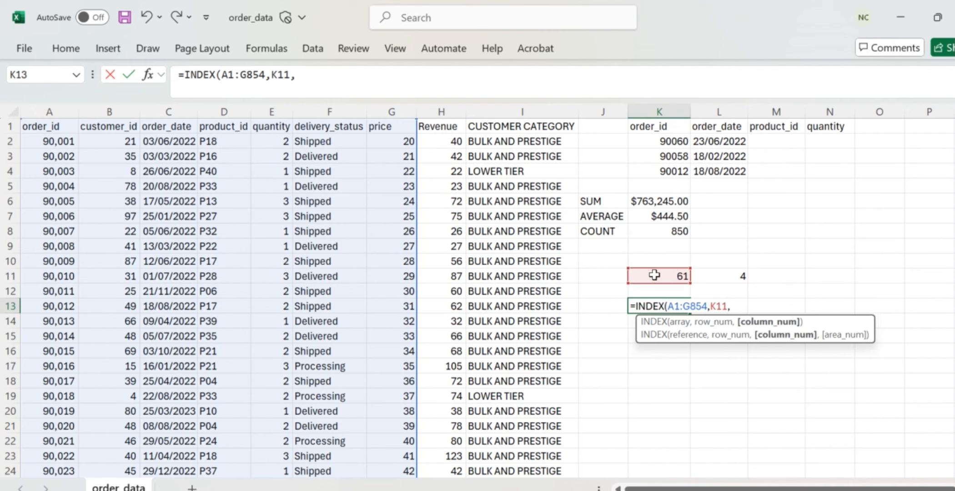
{"action": "left_click", "coordinate": [724, 275]}
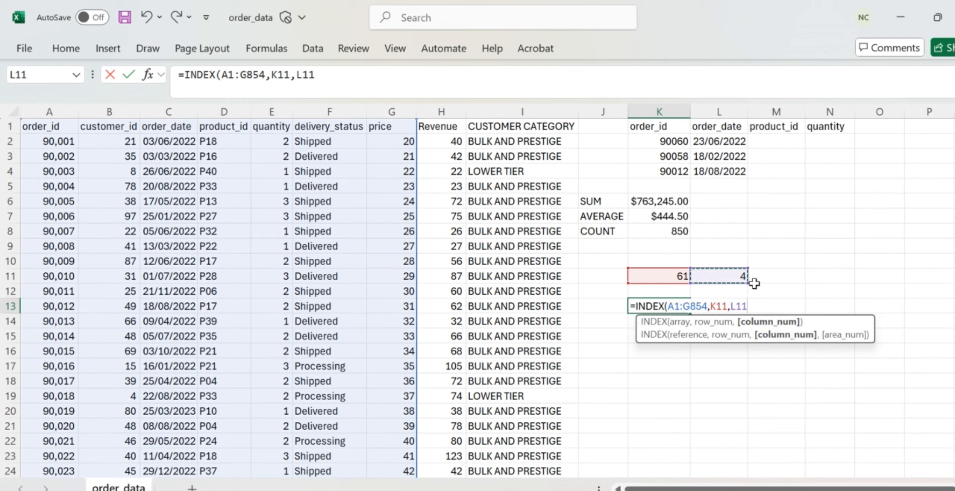
{"action": "type", "text": ")"}
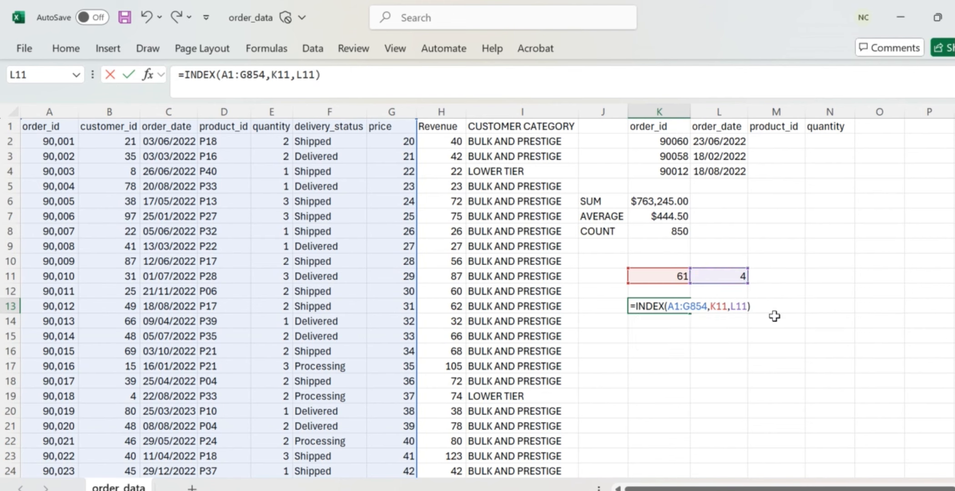
{"action": "key", "text": "Return"}
Check the INDEX result in K13 against the product_id in row 61 of the order data
{"action": "left_click", "coordinate": [652, 303]}
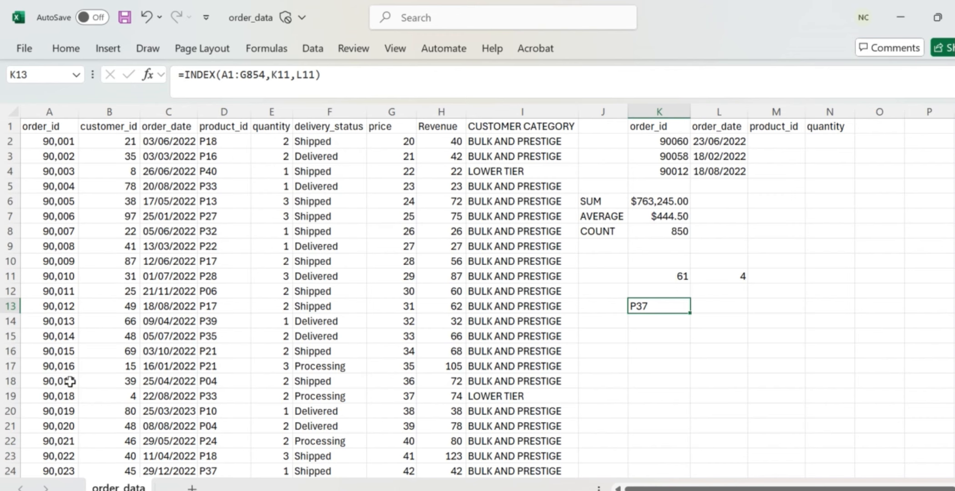
{"action": "scroll", "coordinate": [80, 406], "scroll_direction": "down", "scroll_amount": 10}
{"action": "scroll", "coordinate": [80, 407], "scroll_direction": "down", "scroll_amount": 3}
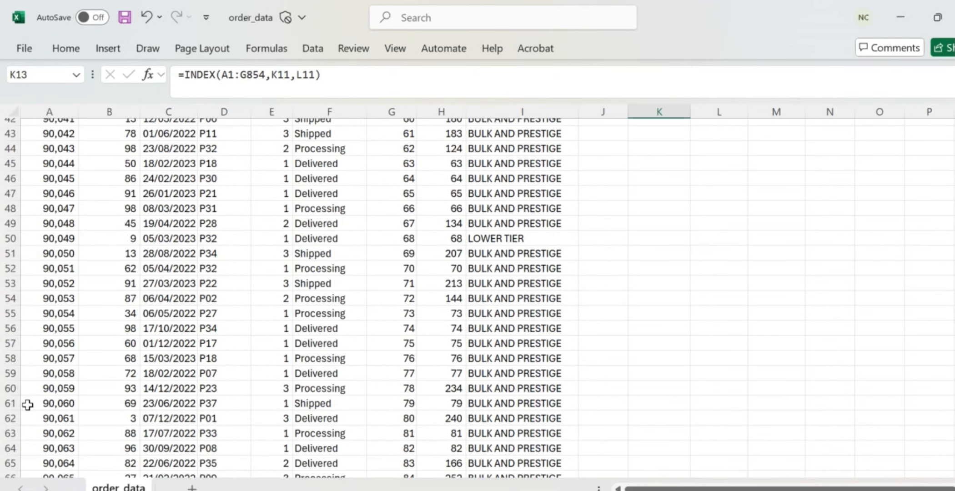
{"action": "left_click", "coordinate": [10, 404]}
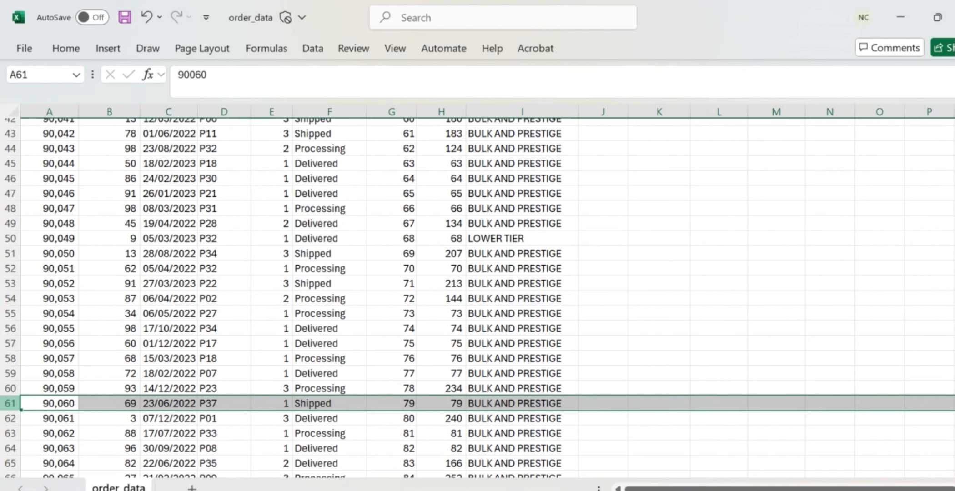
{"action": "left_click", "coordinate": [220, 406]}
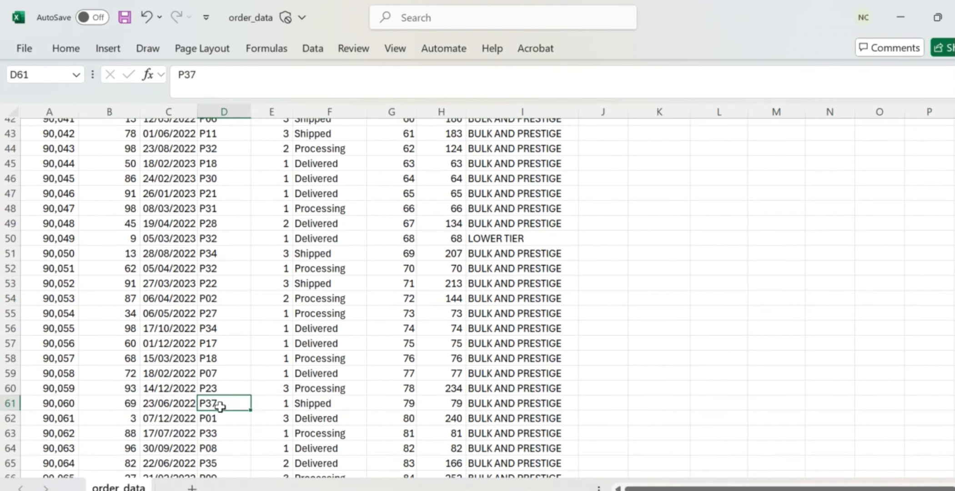
{"action": "scroll", "coordinate": [222, 378], "scroll_direction": "up", "scroll_amount": 14}
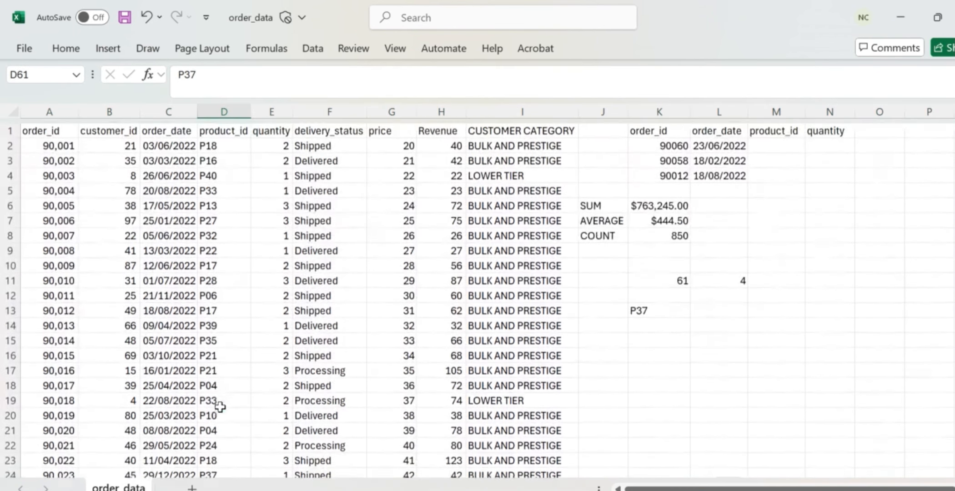
Start an INDEX formula in the order_date cell L2 with the absolute range $A$1:$G$854 as the array
{"action": "left_click", "coordinate": [700, 303]}
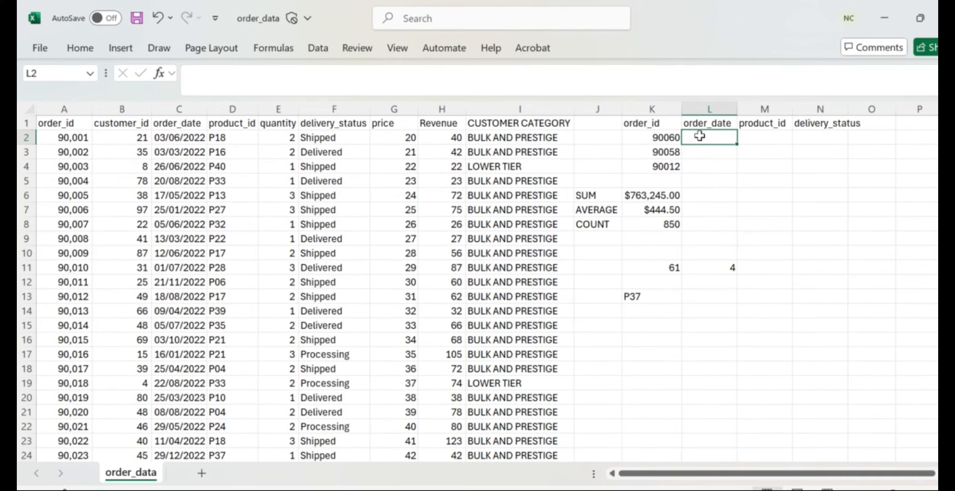
{"action": "type", "text": "="}
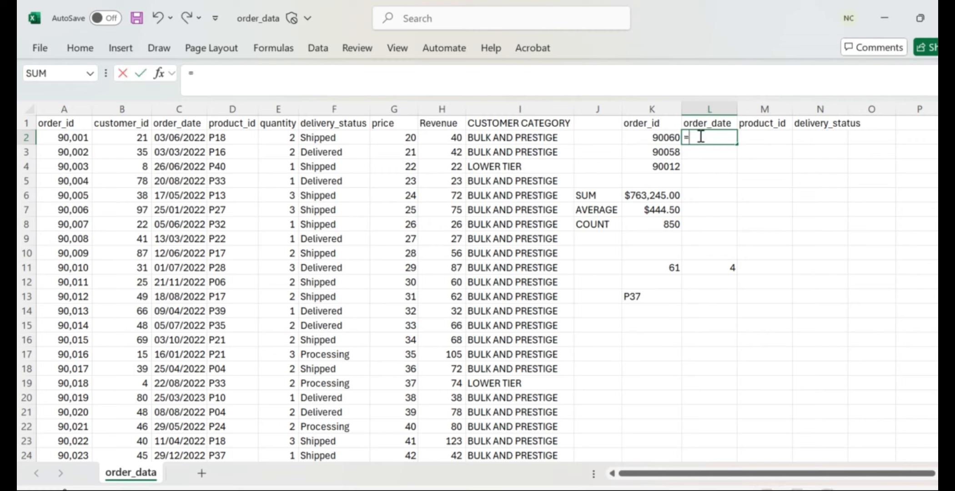
{"action": "type", "text": "IND"}
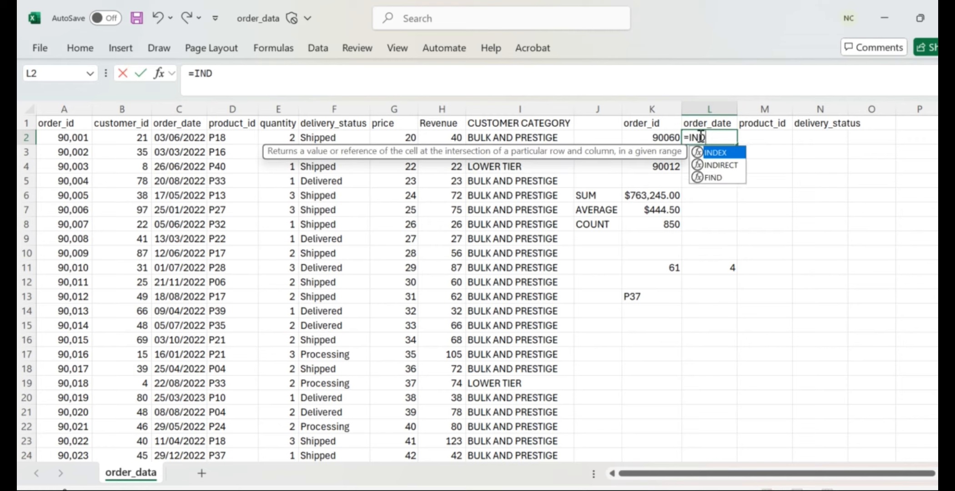
{"action": "type", "text": "EX("}
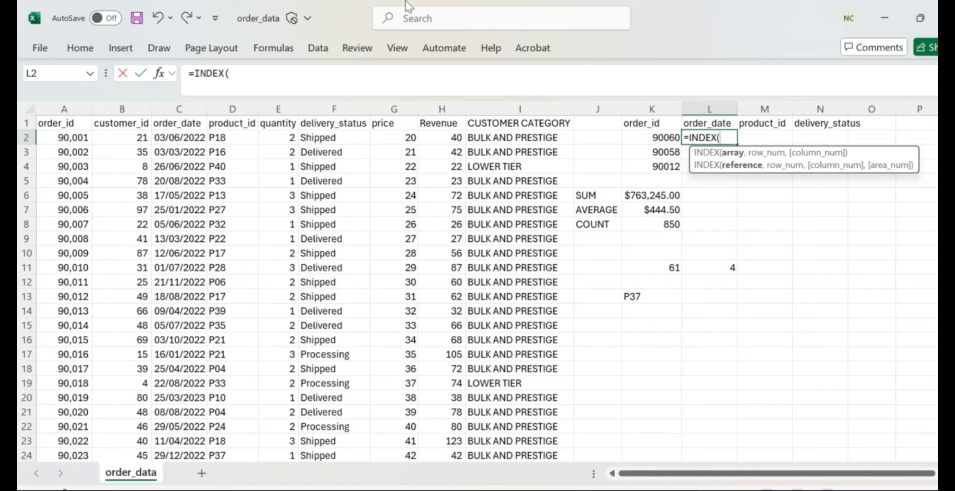
{"action": "left_click", "coordinate": [252, 79]}
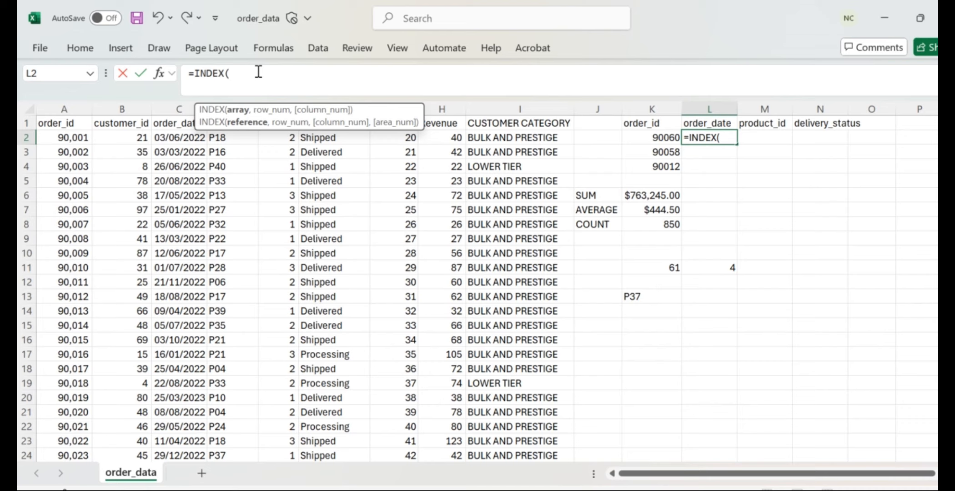
{"action": "type", "text": "$A1:"}
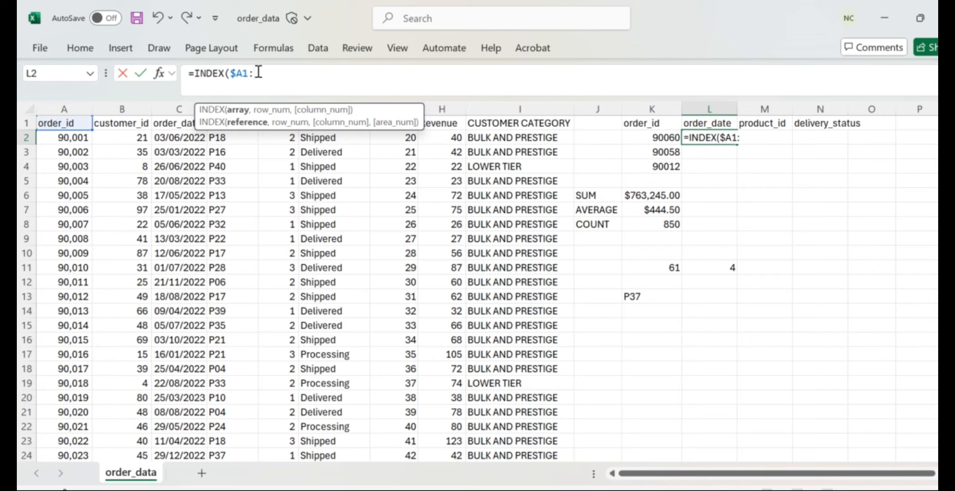
{"action": "type", "text": "$G$854"}
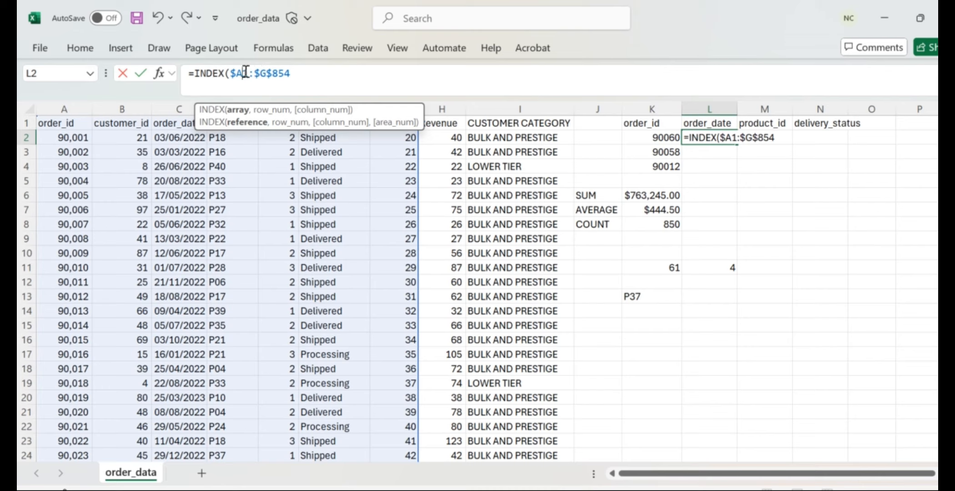
{"action": "left_click", "coordinate": [245, 73]}
{"action": "type", "text": "$"}
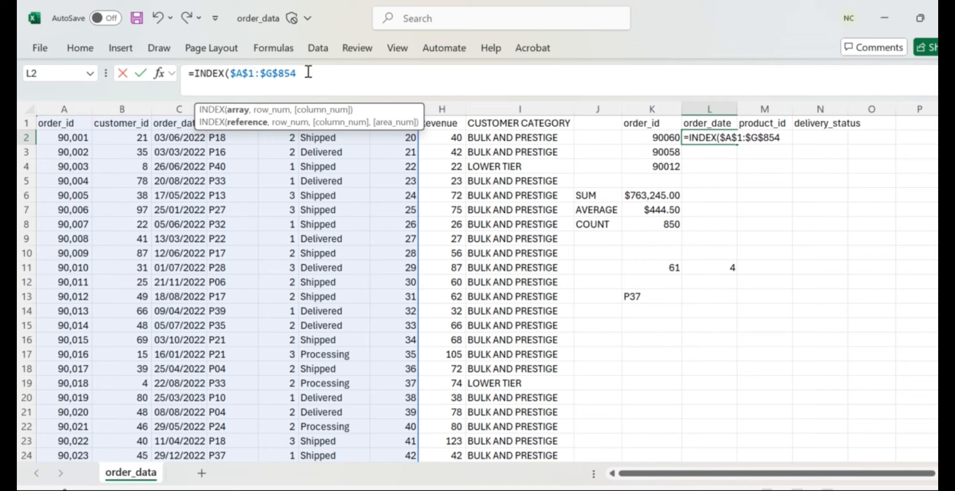
Nest a MATCH function as the row number of the L2 formula, with $K2 as the lookup value
{"action": "type", "text": ","}
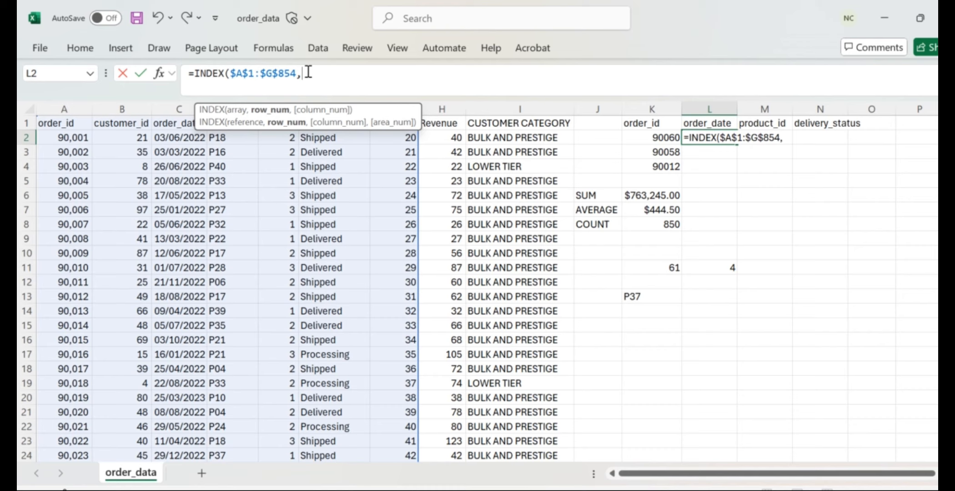
{"action": "type", "text": "MA"}
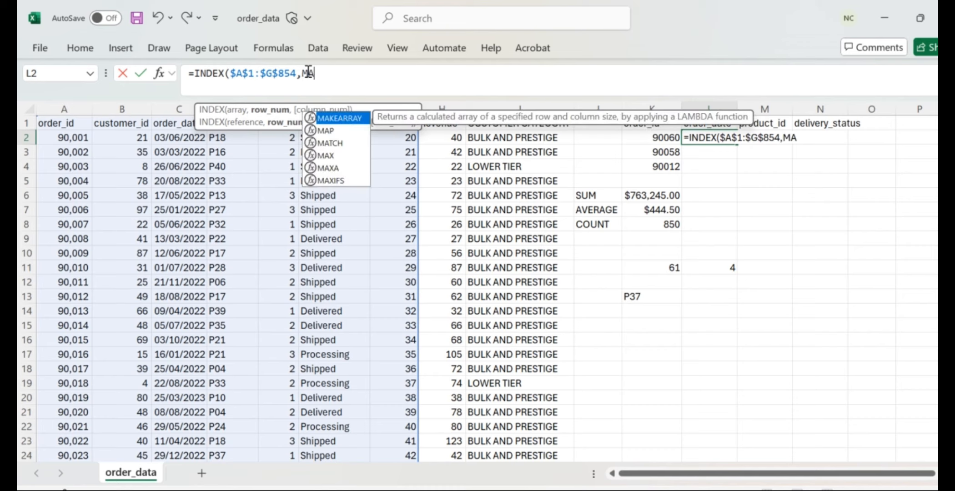
{"action": "type", "text": "TCH()"}
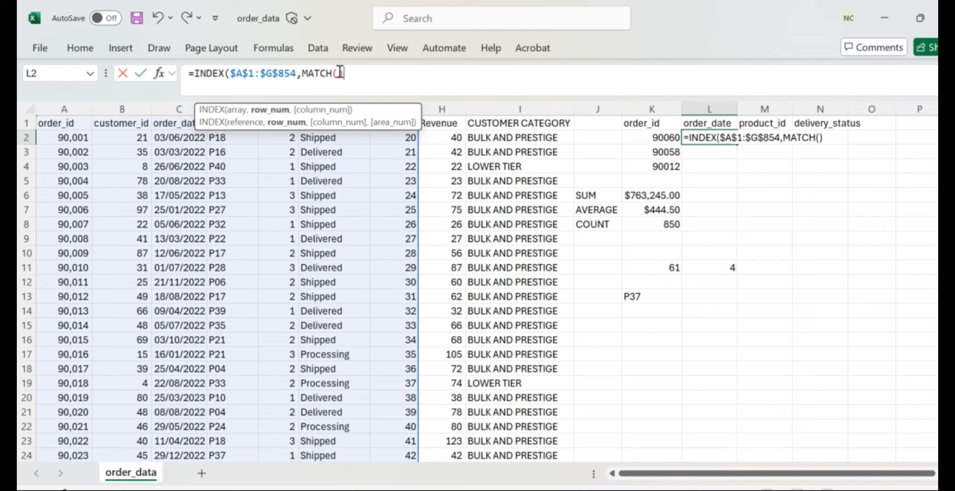
{"action": "left_click", "coordinate": [339, 74]}
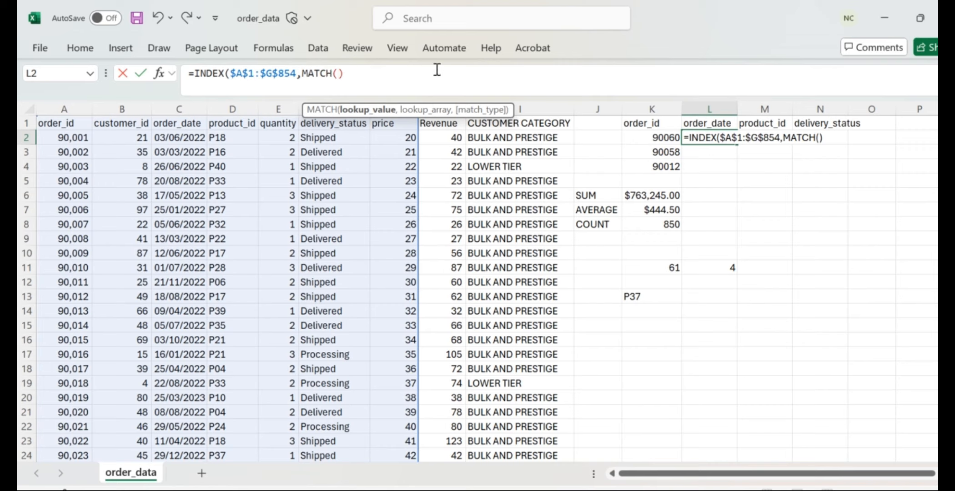
{"action": "left_click", "coordinate": [658, 138]}
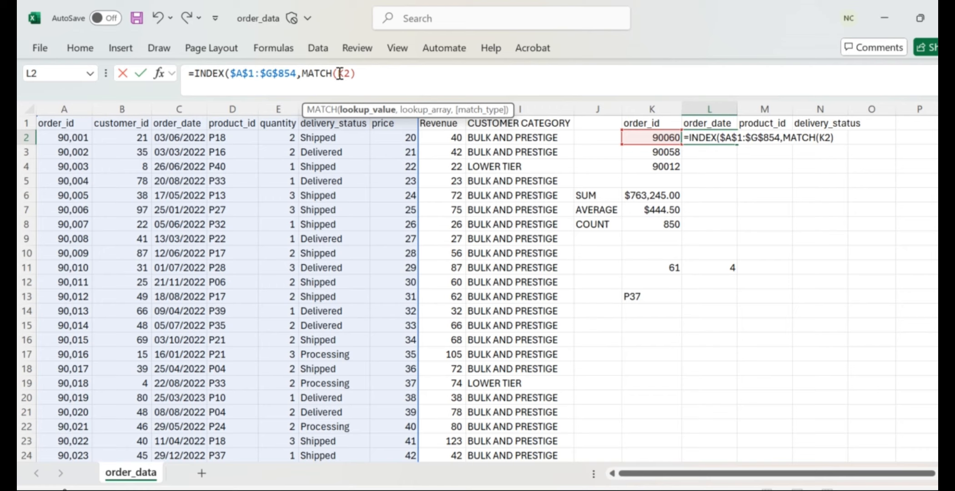
{"action": "left_click", "coordinate": [339, 74]}
{"action": "type", "text": "$"}
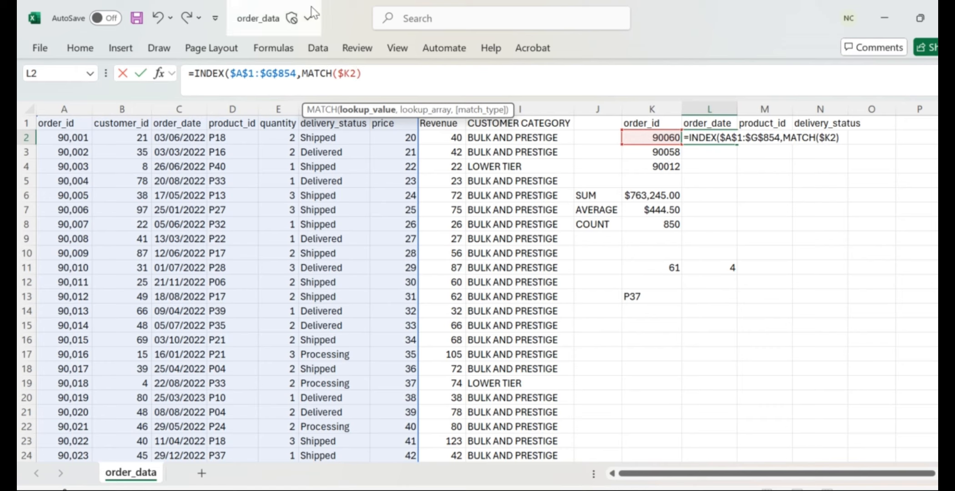
Complete the row MATCH in the L2 formula with the lookup array $A$1:$A$854 and exact match type 0
{"action": "type", "text": ","}
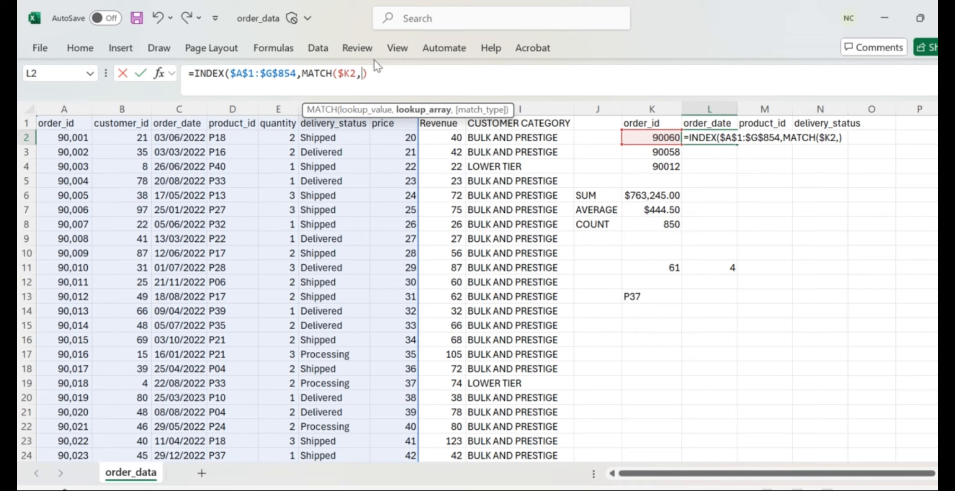
{"action": "type", "text": "$A$1"}
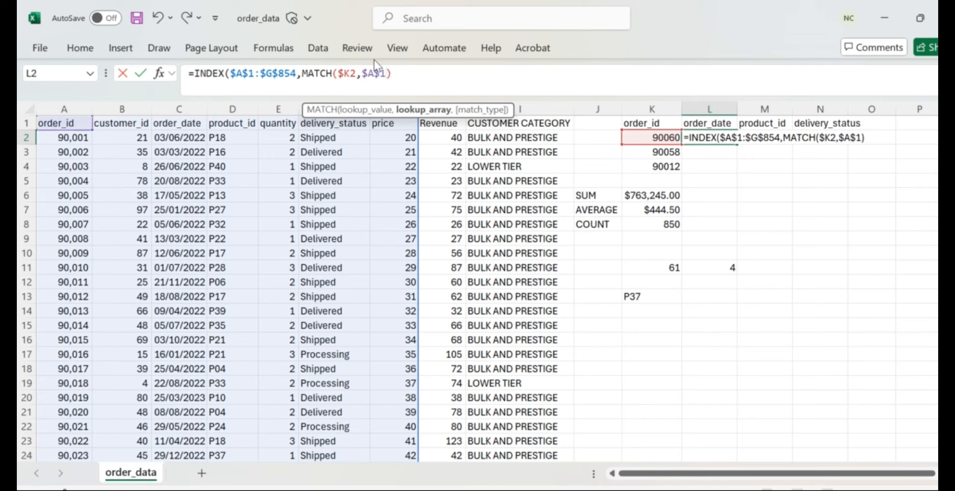
{"action": "type", "text": ":$A$854"}
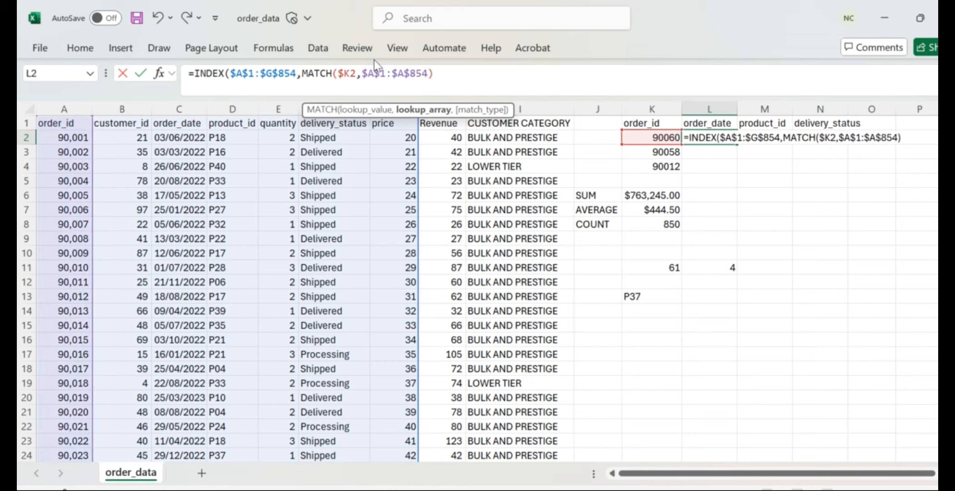
{"action": "type", "text": ","}
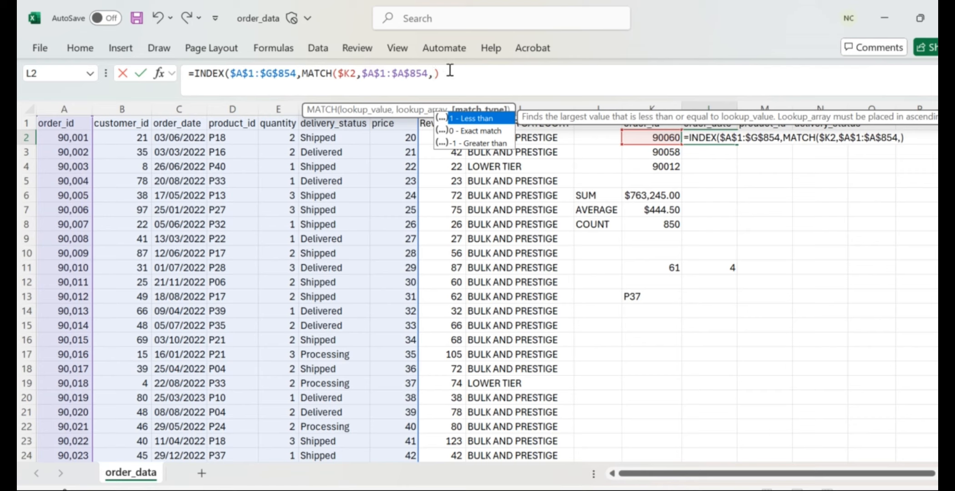
{"action": "type", "text": "0"}
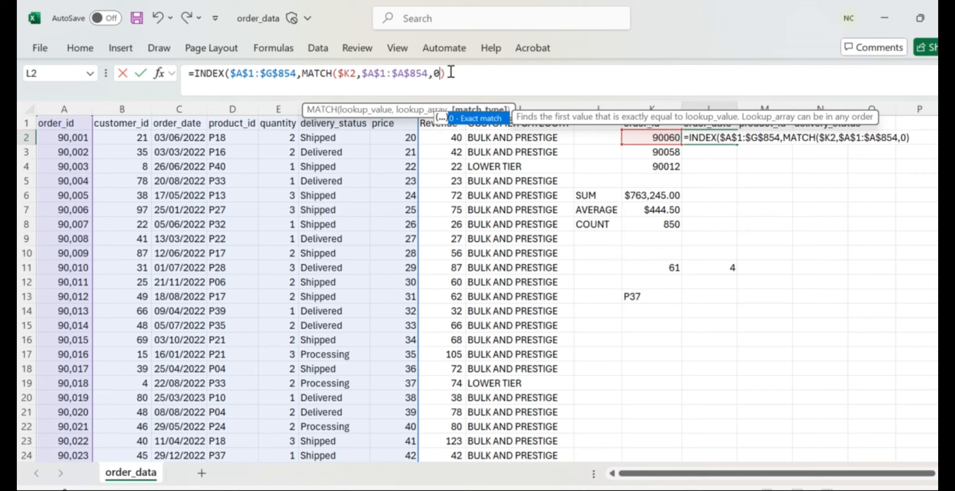
Nest a second MATCH as the column number of the L2 formula, with the order_date header L$1 as the lookup value
{"action": "type", "text": "),"}
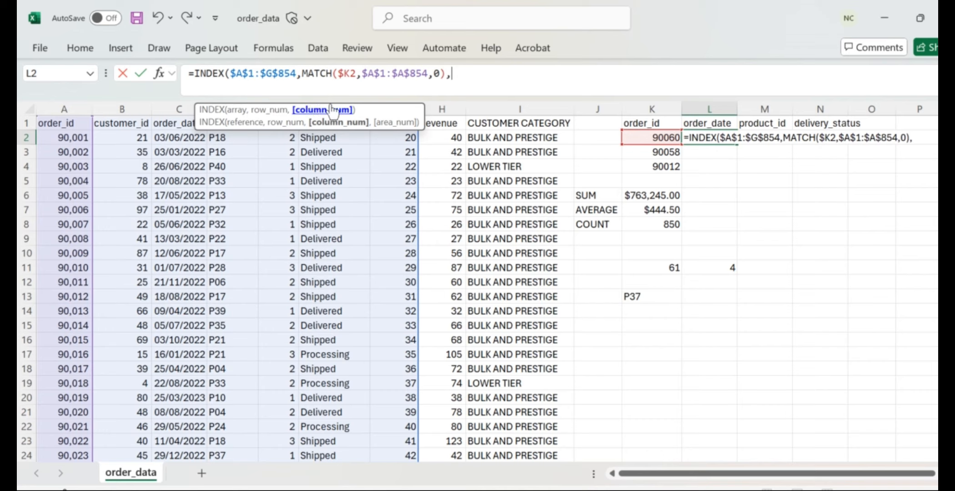
{"action": "type", "text": "MATCH"}
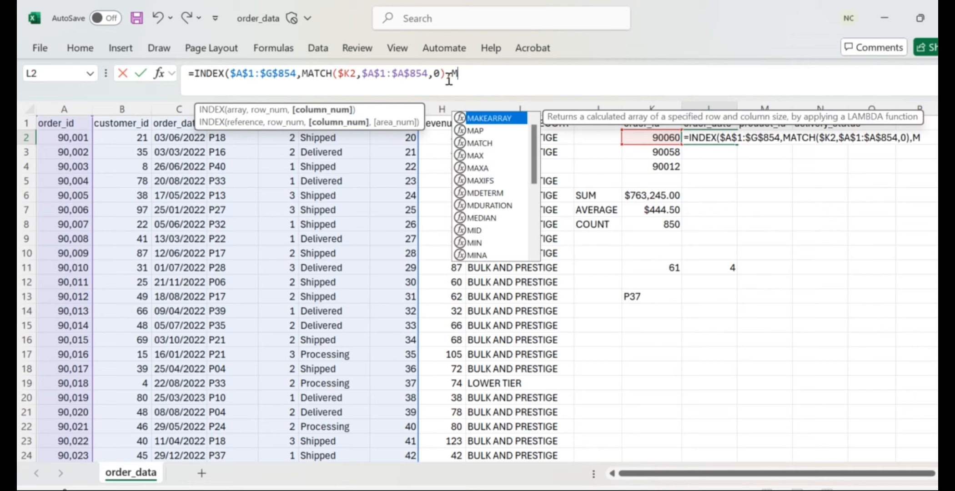
{"action": "type", "text": "()"}
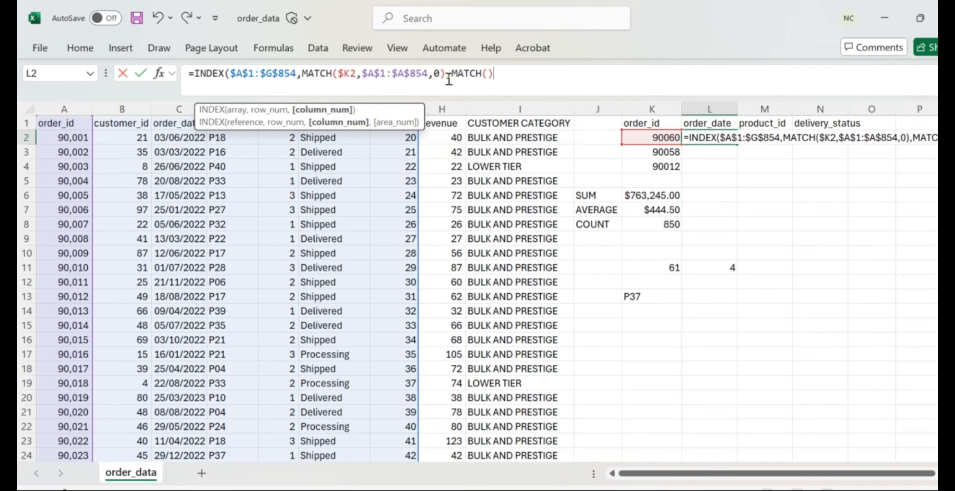
{"action": "left_click", "coordinate": [488, 73]}
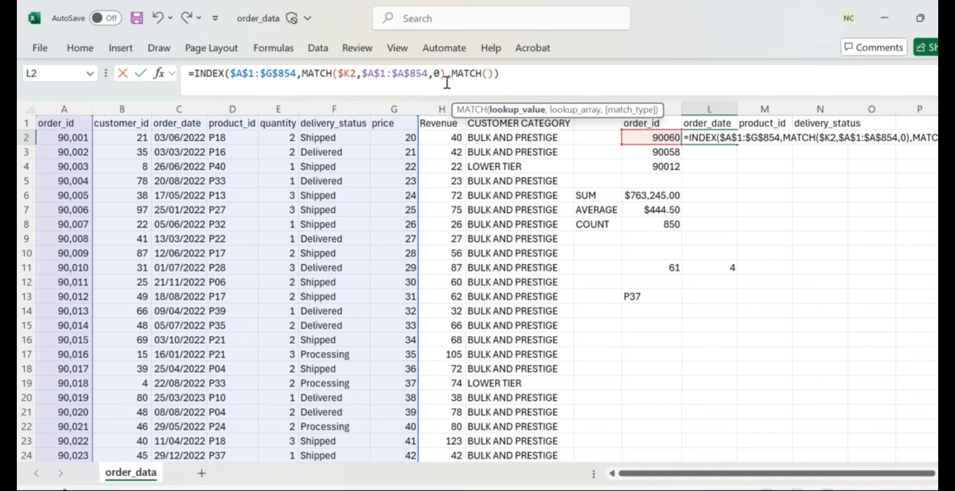
{"action": "left_click", "coordinate": [713, 124]}
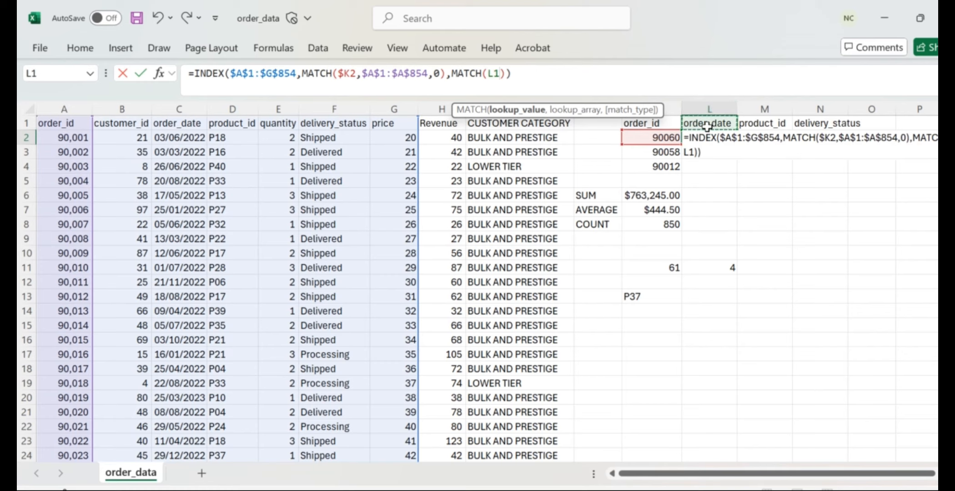
{"action": "left_click", "coordinate": [496, 73]}
{"action": "type", "text": "$"}
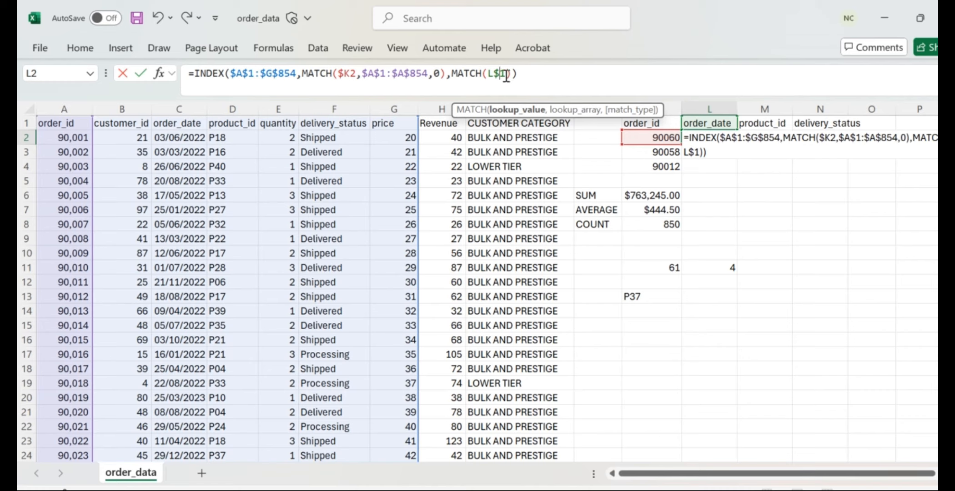
Set the second MATCH's lookup array to the header row as the absolute range $A$1:$G$1
{"action": "type", "text": ","}
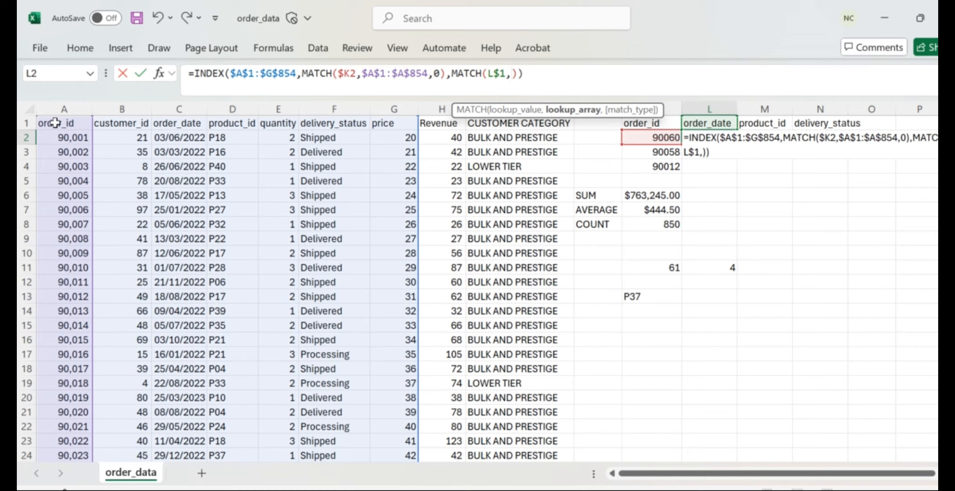
{"action": "left_click_drag", "start_coordinate": [55, 123], "coordinate": [386, 113]}
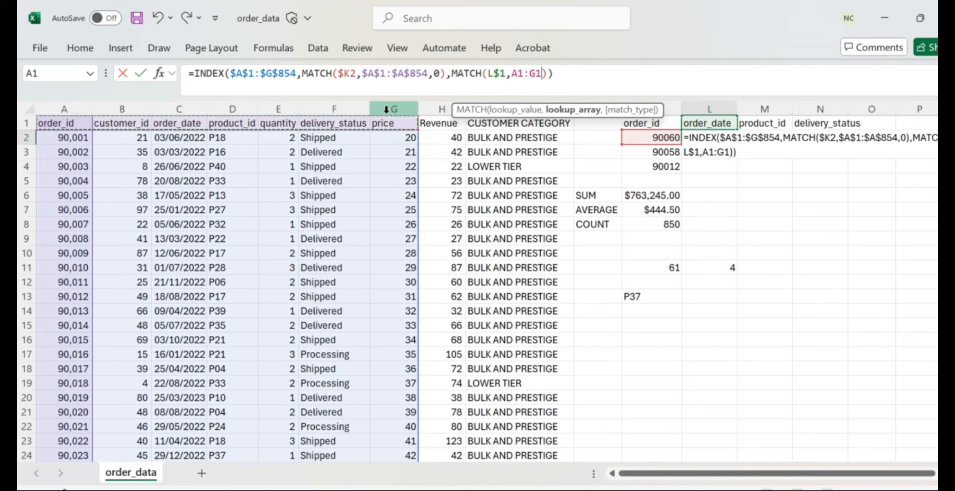
{"action": "left_click", "coordinate": [515, 74]}
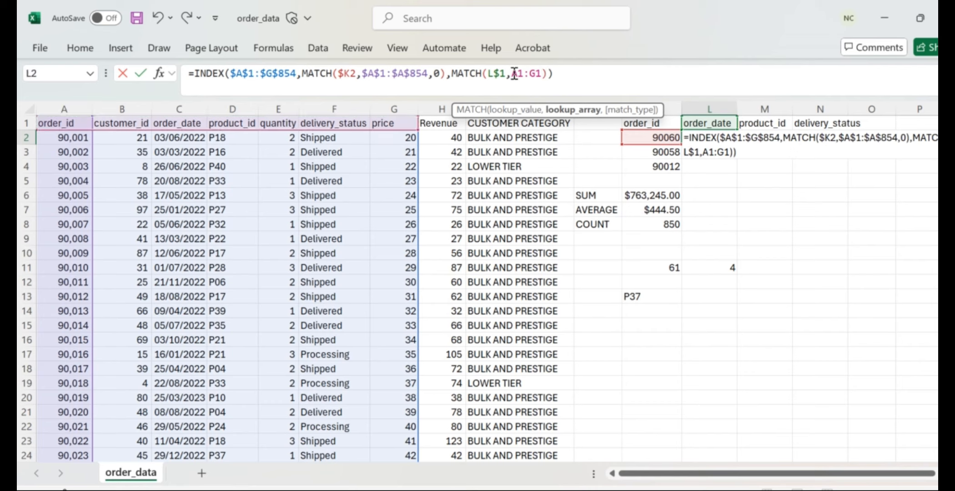
{"action": "type", "text": "$"}
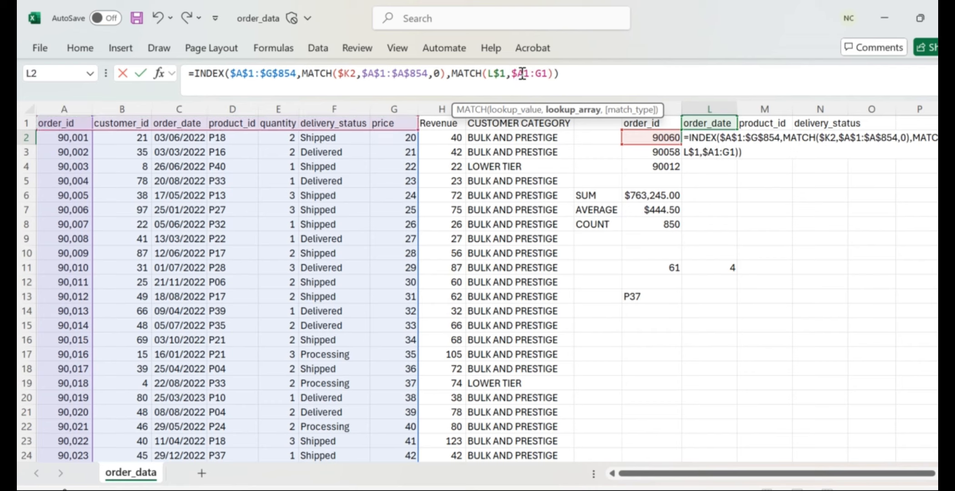
{"action": "left_click", "coordinate": [523, 74]}
{"action": "type", "text": "$"}
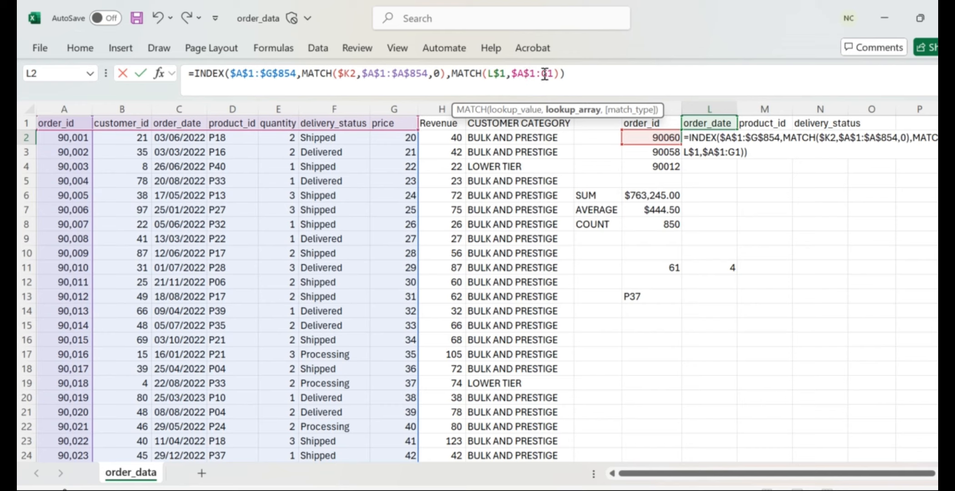
{"action": "left_click", "coordinate": [544, 74]}
{"action": "type", "text": "$"}
{"action": "left_click", "coordinate": [556, 75]}
{"action": "type", "text": "$G$"}
Finish the column MATCH with exact match type 0 and enter the completed INDEX formula in L2
{"action": "left_click", "coordinate": [567, 73]}
{"action": "type", "text": ","}
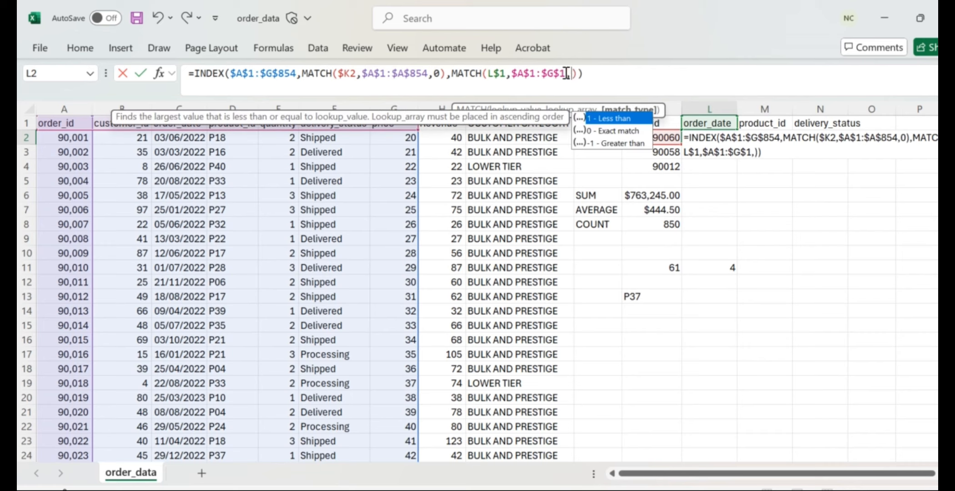
{"action": "type", "text": "0"}
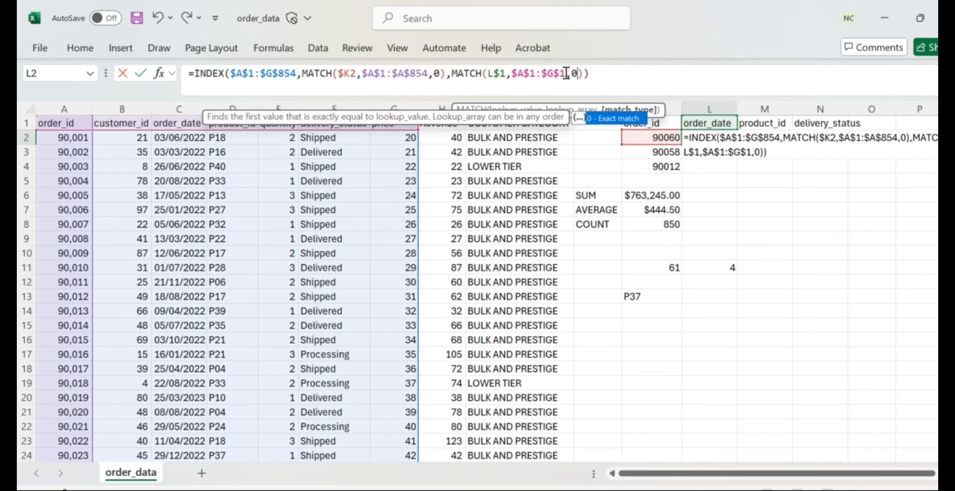
{"action": "left_click", "coordinate": [604, 73]}
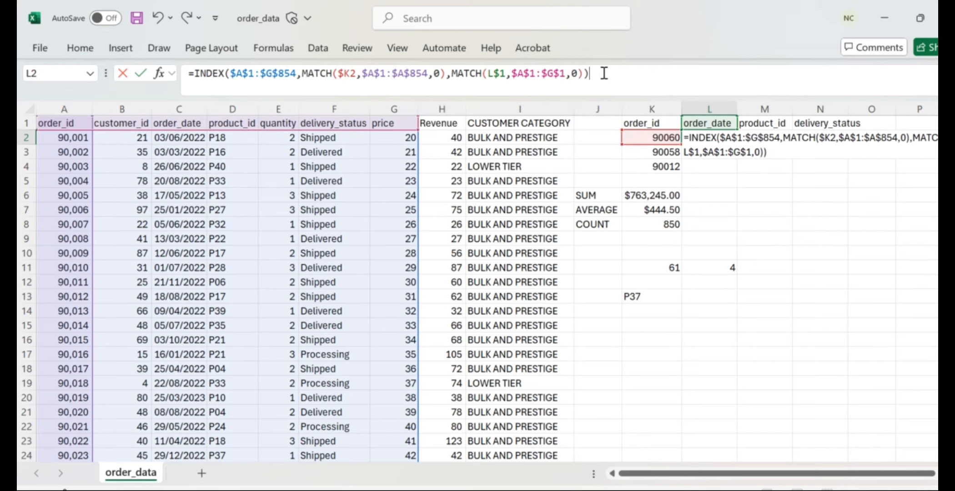
{"action": "key", "text": "Return"}
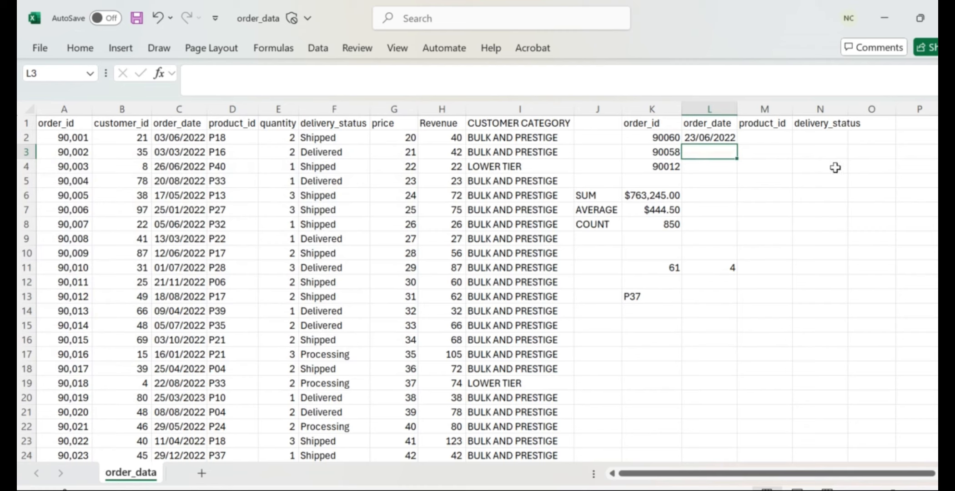
Fill the L2 formula down to row 4 and across to column N, covering order_date, product_id and delivery_status
{"action": "left_click", "coordinate": [723, 137]}
{"action": "left_click_drag", "start_coordinate": [735, 145], "coordinate": [730, 173]}
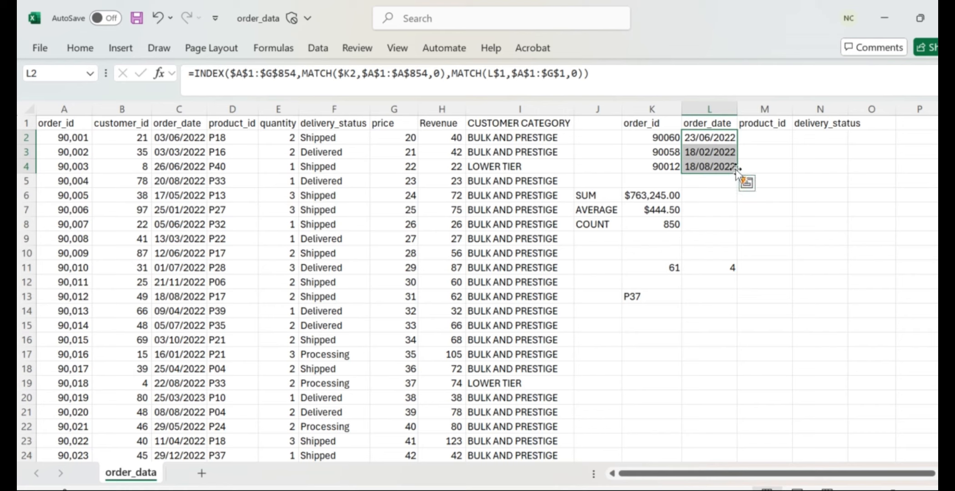
{"action": "left_click_drag", "start_coordinate": [749, 174], "coordinate": [848, 169]}
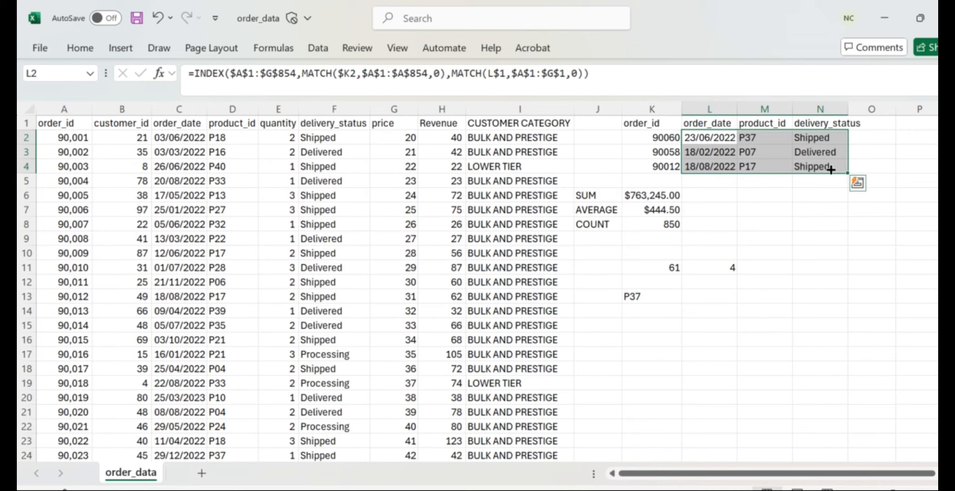